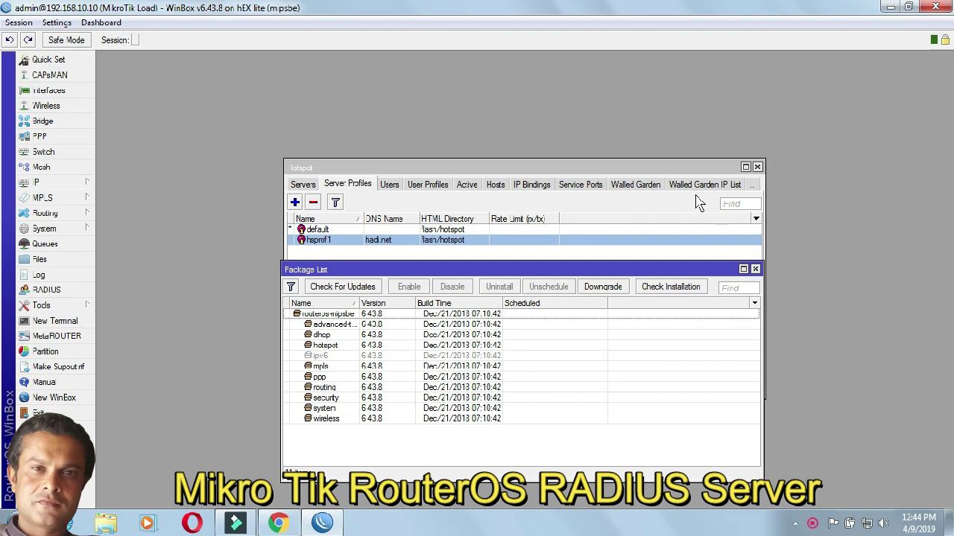
Step: Close the Package List window and the Hotspot Server Profiles window
left_click(755, 269)
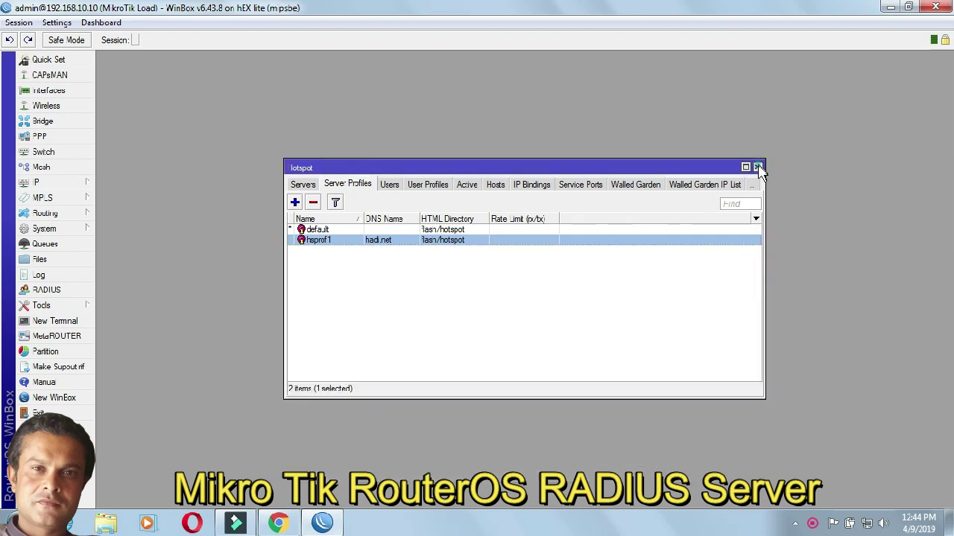
left_click(757, 167)
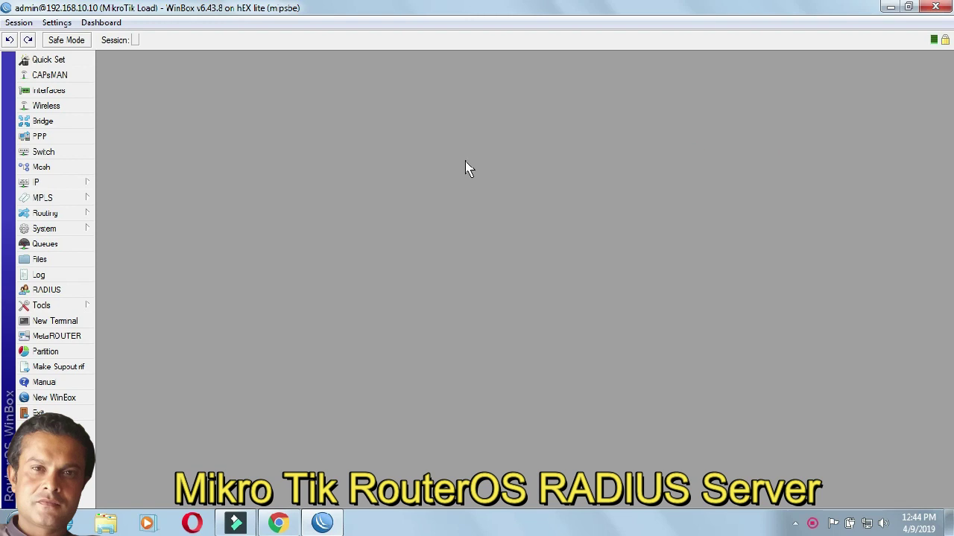
Step: Open System > Packages, move the Package List higher and widen its Name column
left_click(62, 237)
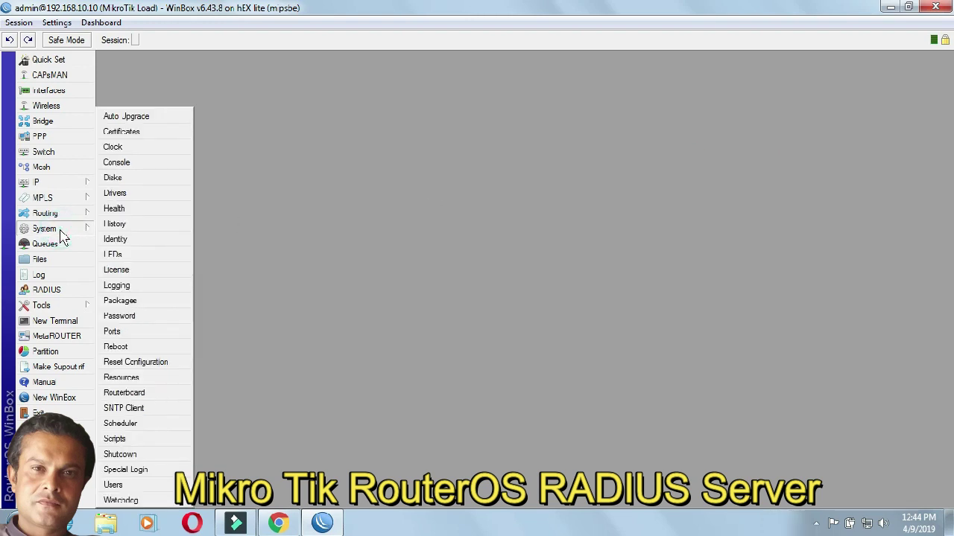
left_click(159, 304)
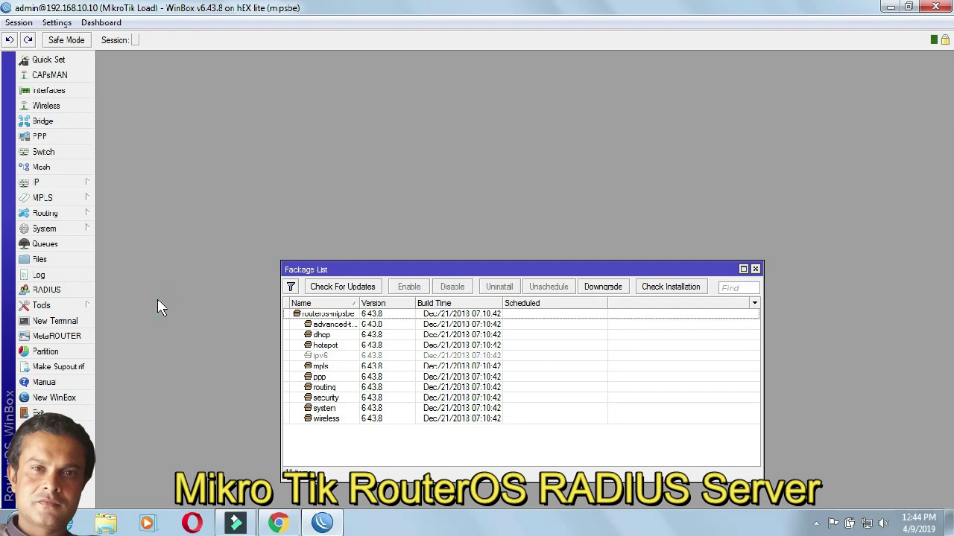
left_click_drag(354, 269, 339, 157)
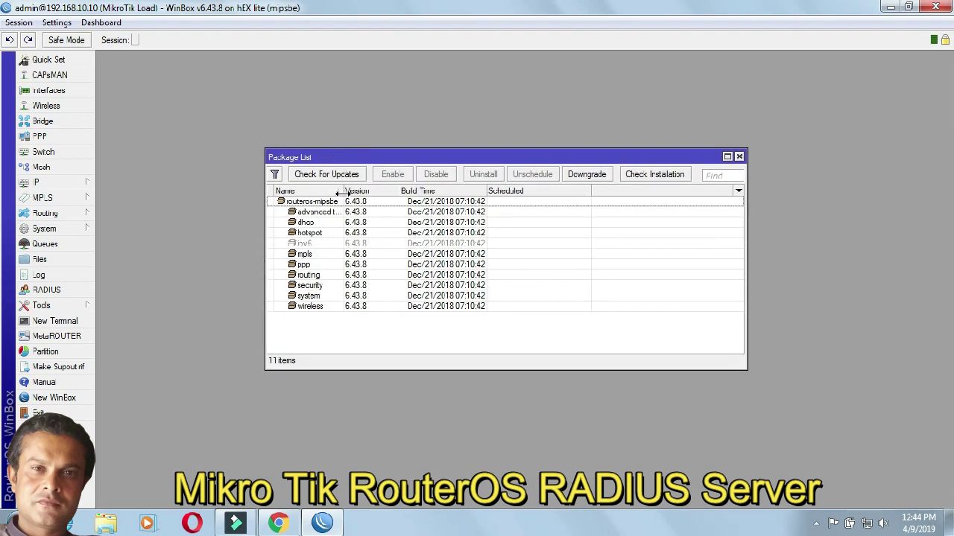
left_click_drag(342, 193, 356, 192)
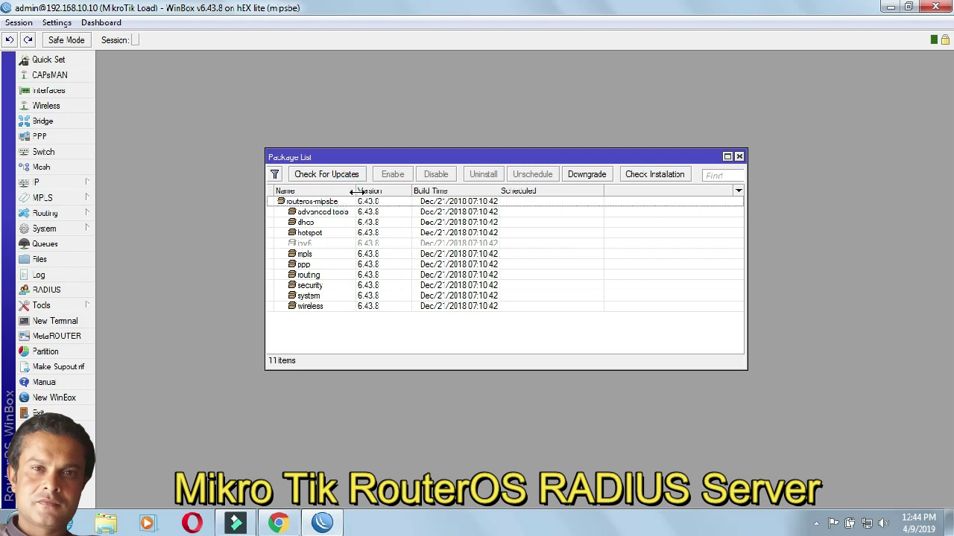
Step: Select the hotspot, ppp and wireless packages, keeping the colour scheme when prompted
left_click(333, 234)
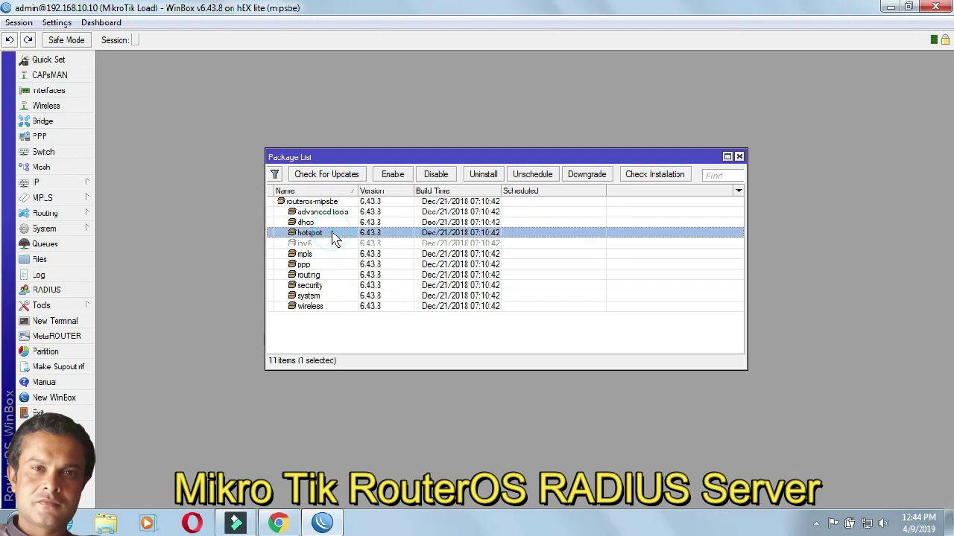
left_click(320, 267)
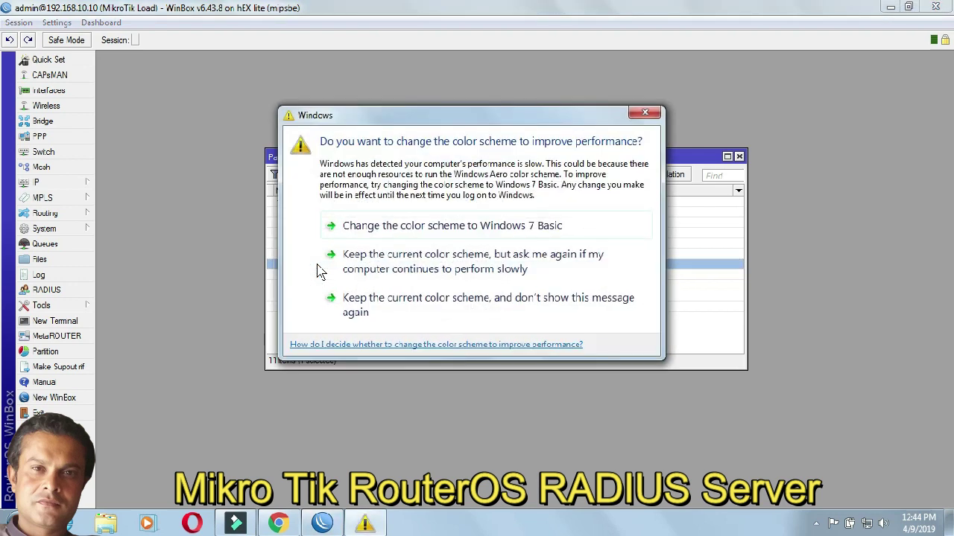
left_click(389, 313)
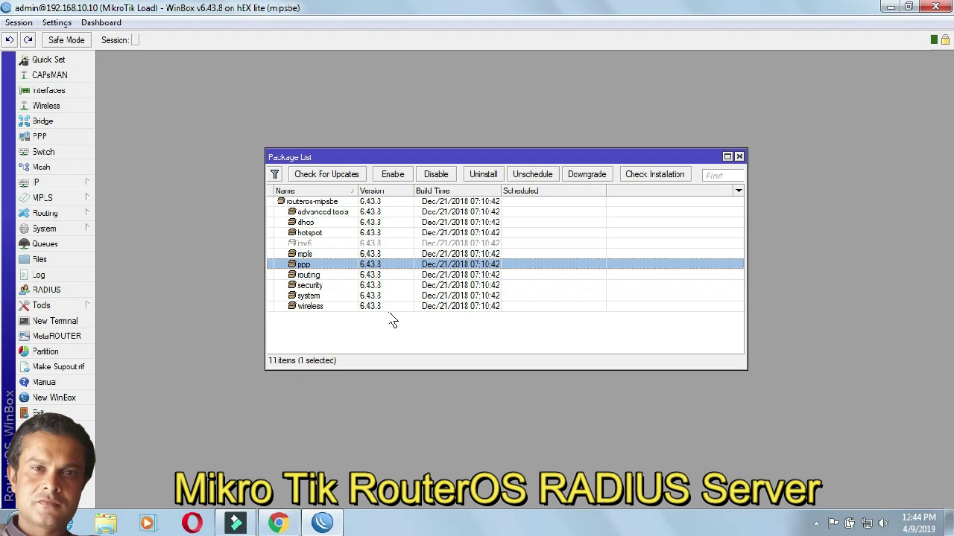
left_click(314, 308)
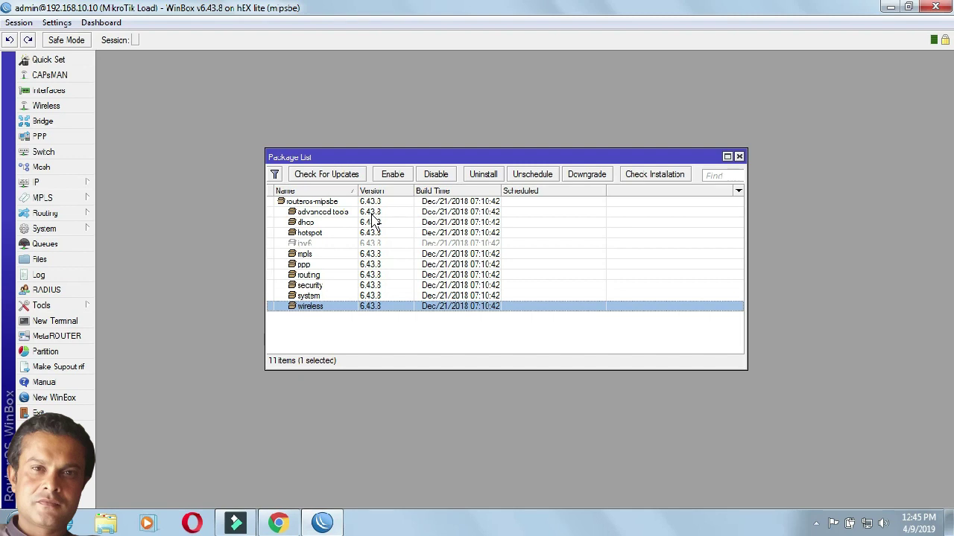
Step: Check for updates, note latest stable version 6.44.2, and download and install it
left_click(339, 183)
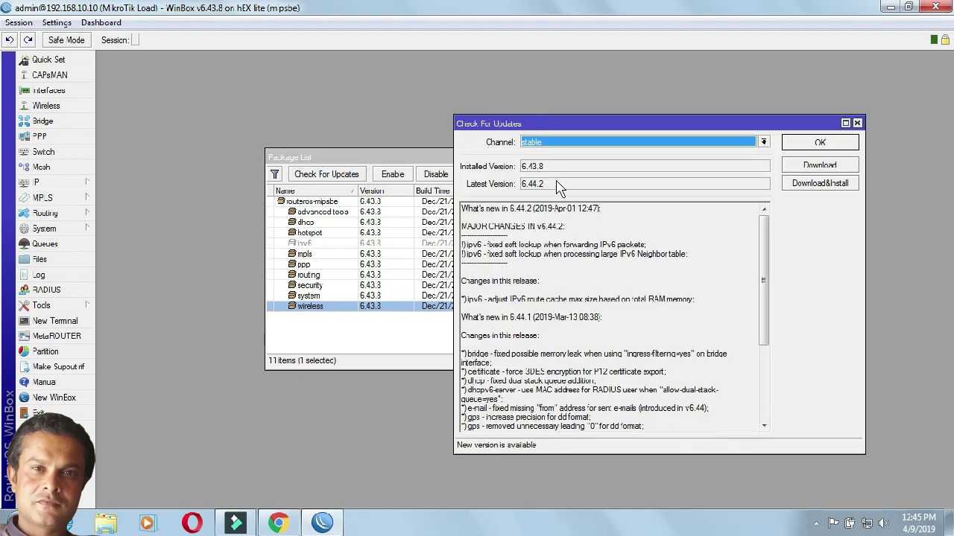
left_click(550, 186)
left_click_drag(550, 186, 522, 186)
left_click(554, 186)
left_click(792, 186)
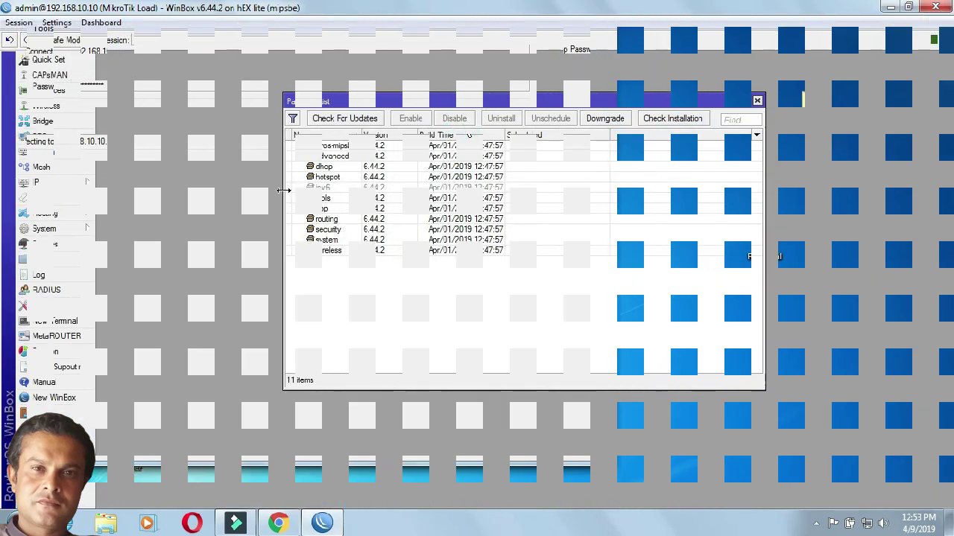
Step: Widen the Package List to confirm version 6.44.2, then switch to Chrome's MikroTik download page
left_click_drag(283, 191, 206, 191)
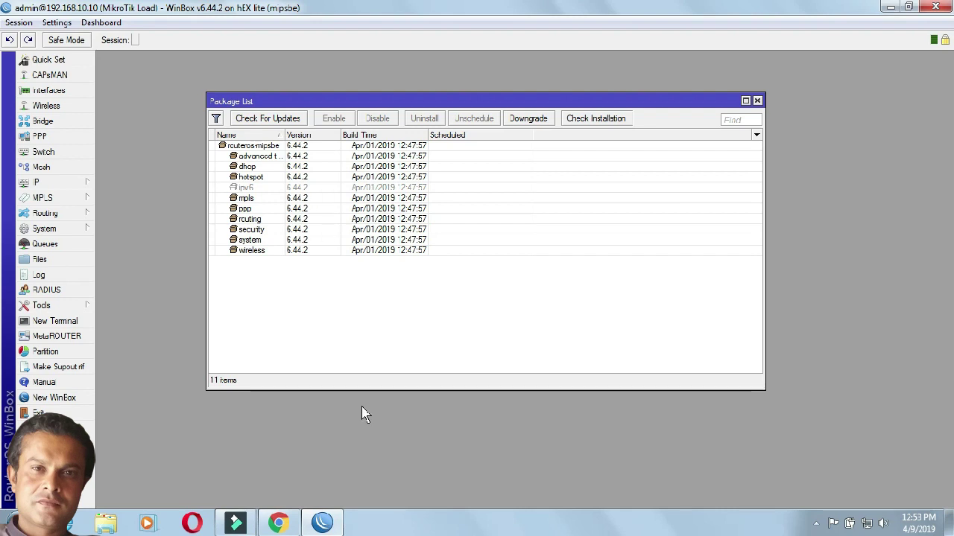
left_click(278, 523)
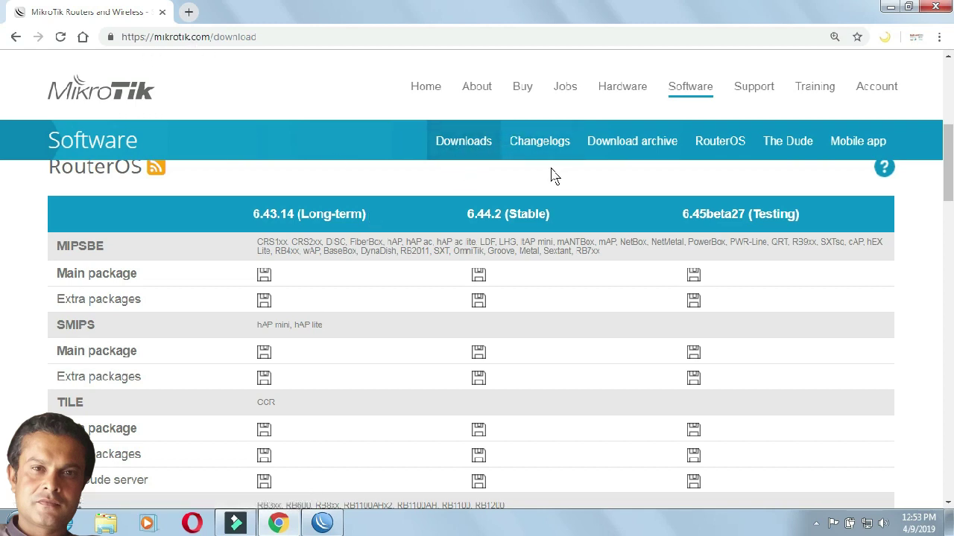
Step: On MikroTik Downloads, locate the 6.44.2 Stable MIPSBE row and download its Extra packages
left_click(692, 88)
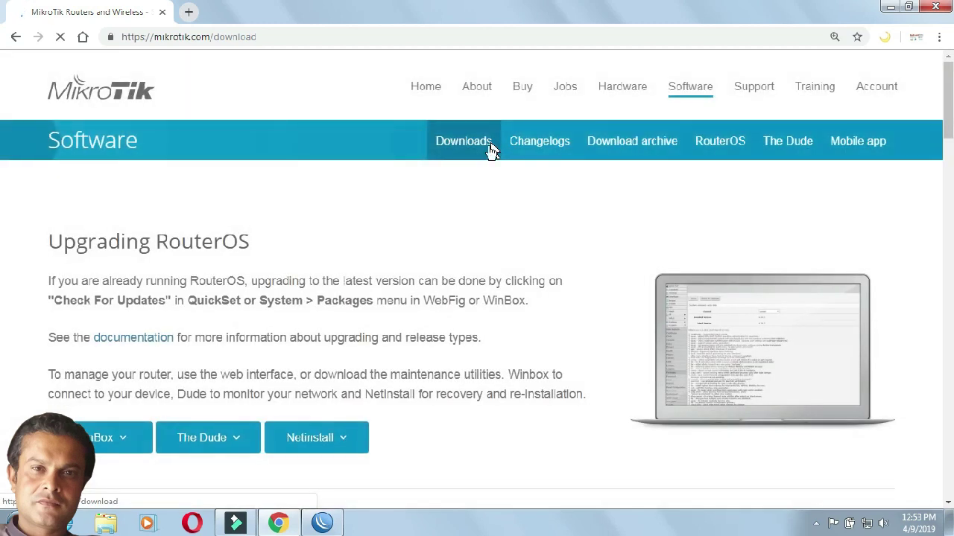
scroll(2, 149, "down", 5)
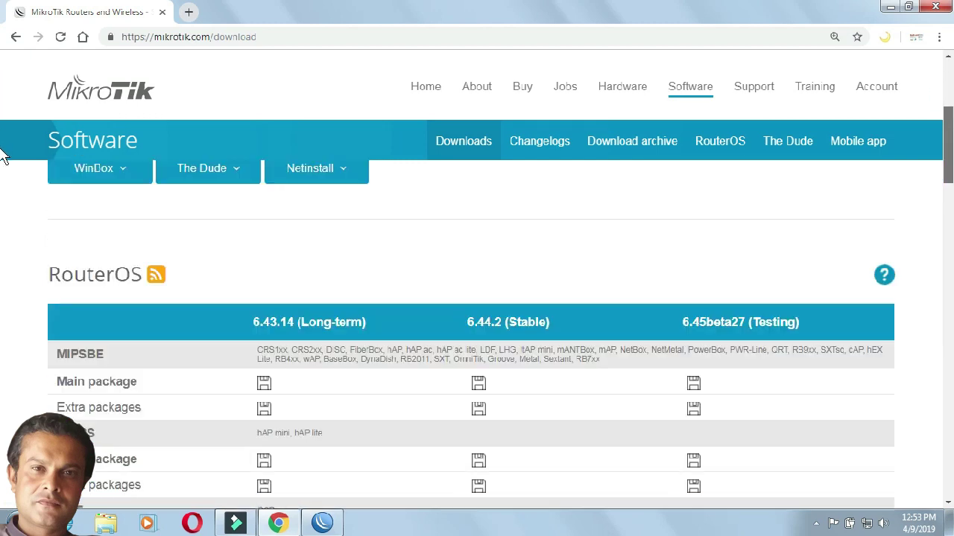
scroll(3, 166, "down", 1)
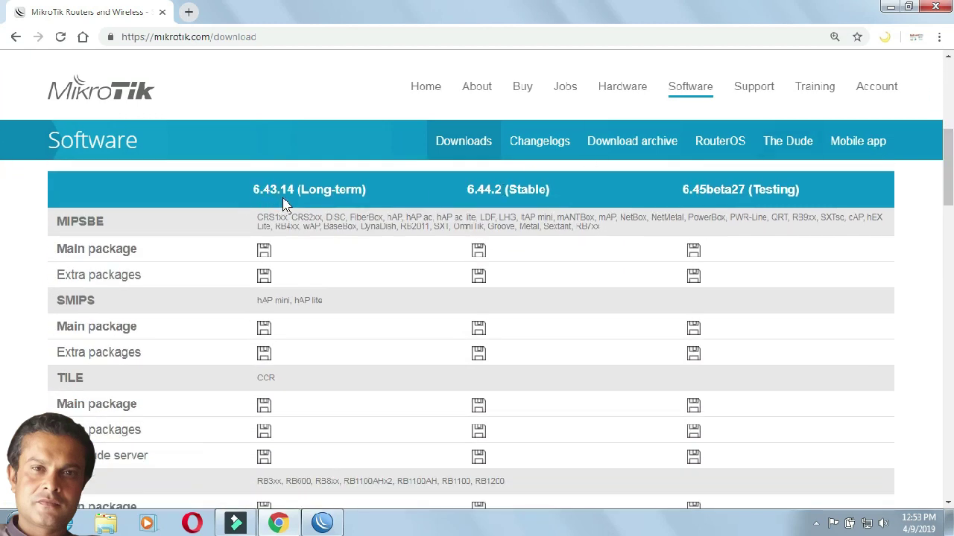
left_click_drag(501, 190, 468, 200)
left_click_drag(255, 217, 478, 218)
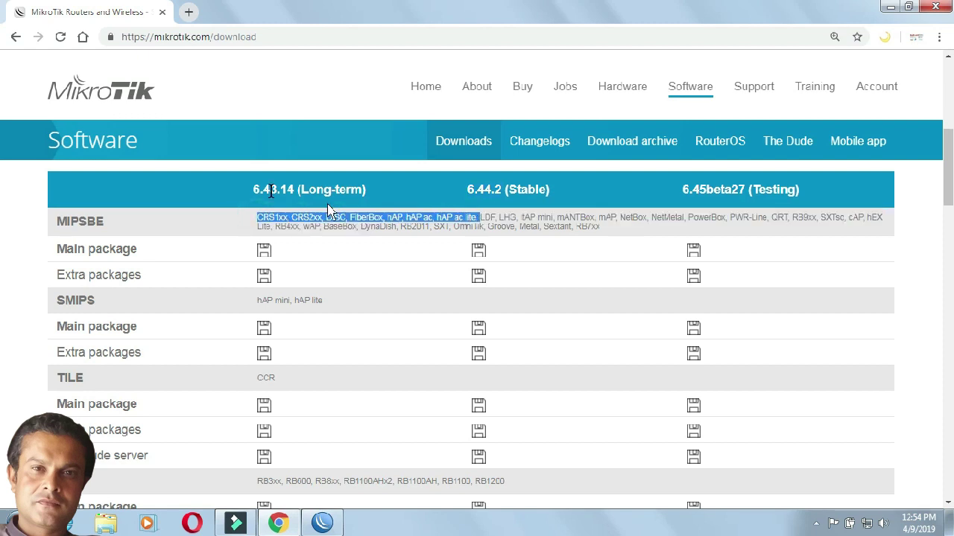
left_click(228, 216)
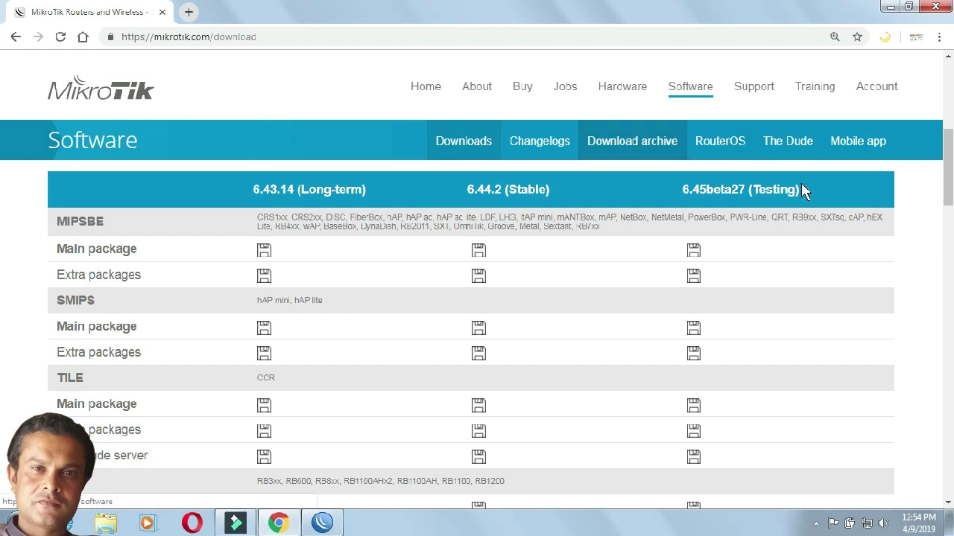
left_click_drag(866, 217, 271, 231)
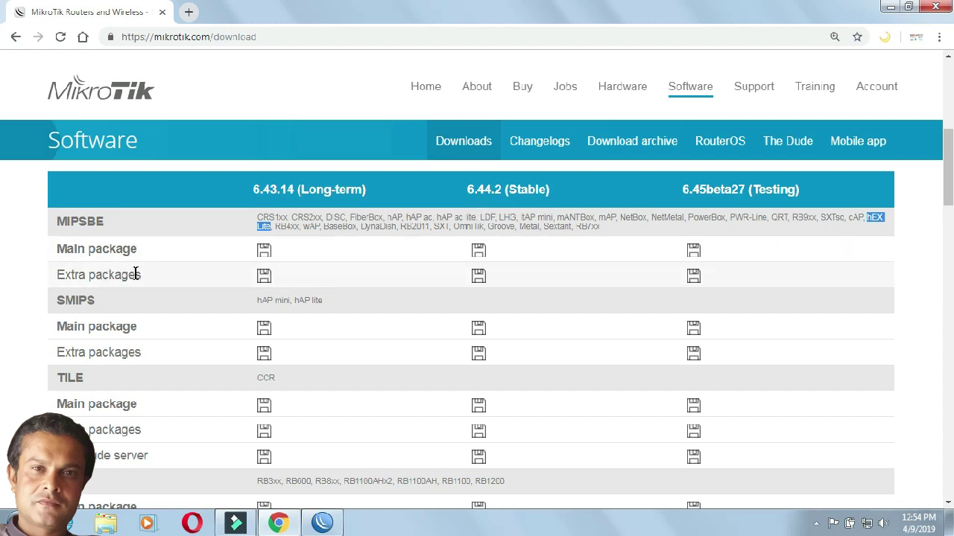
left_click_drag(144, 282, 78, 279)
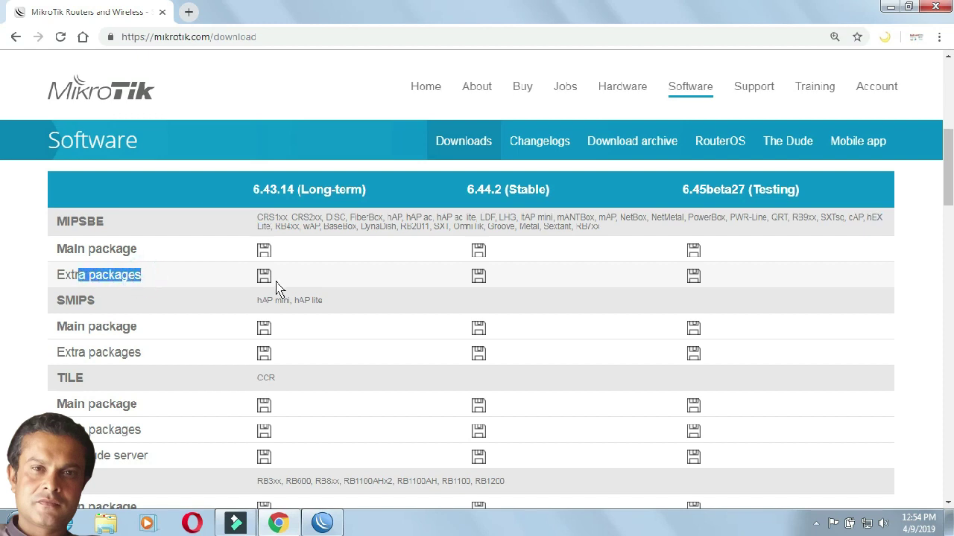
left_click(479, 279)
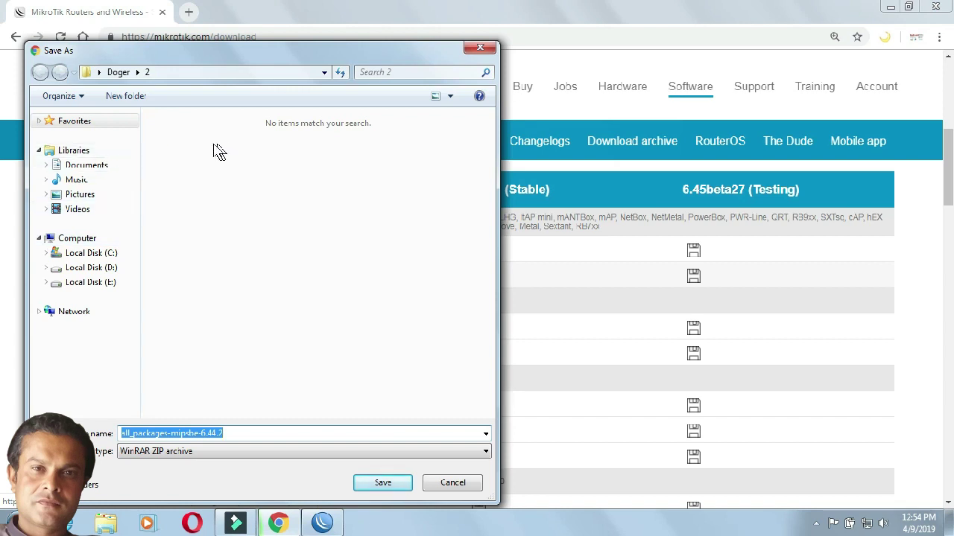
Step: Switch the Save As location to Desktop and create a new folder there
left_click(325, 74)
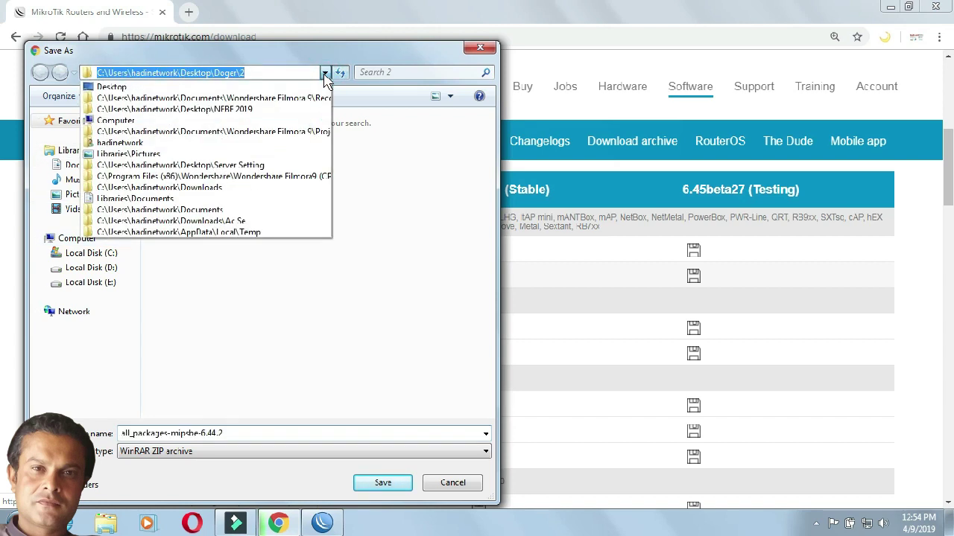
left_click(272, 87)
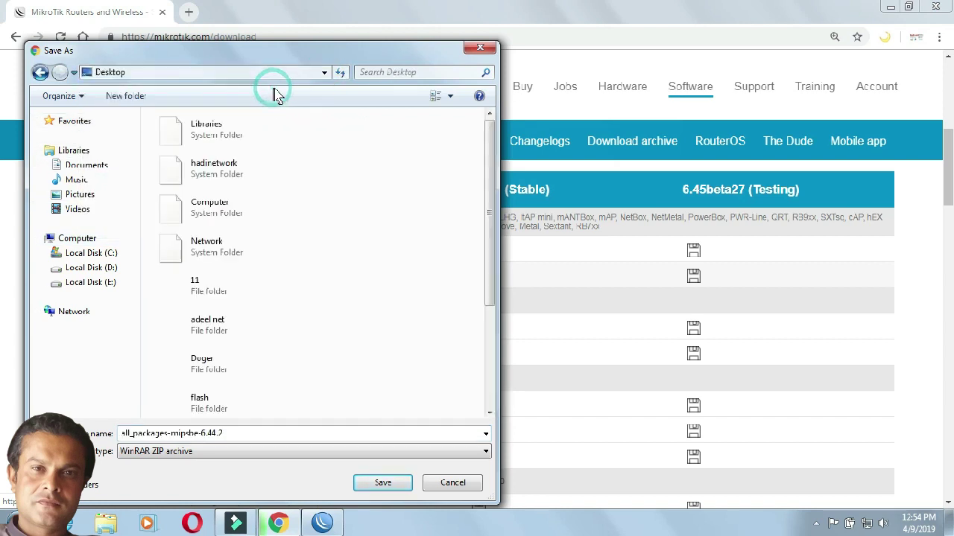
right_click(431, 320)
mouse_move(532, 250)
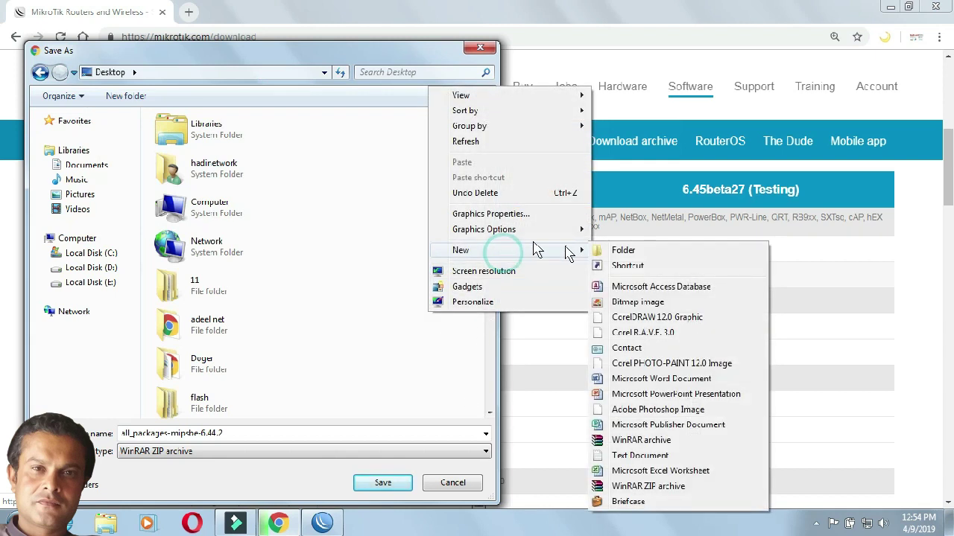
left_click(601, 254)
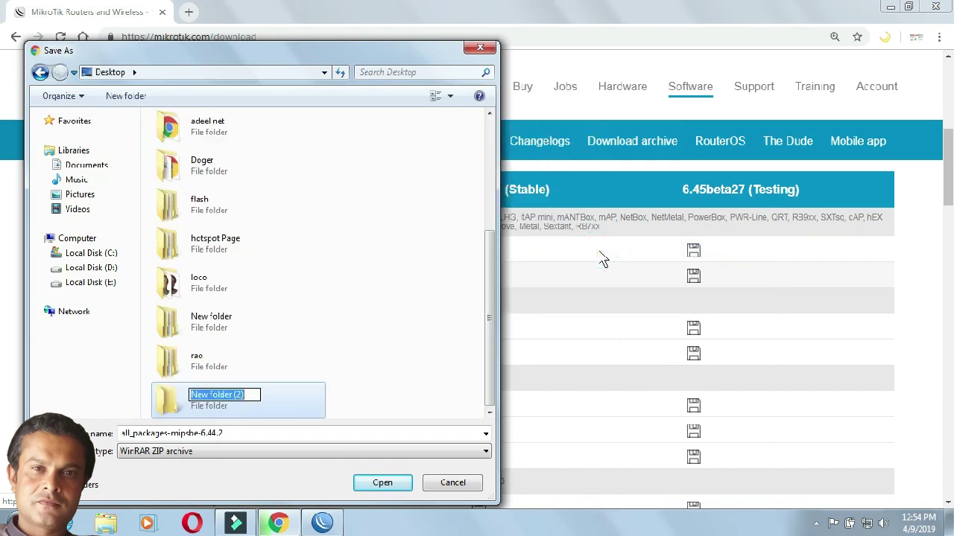
Step: Name the folder RADIUX, open it, and save the zip inside
type("RADISU")
key("BackSpace")
key("BackSpace")
key("BackSpace")
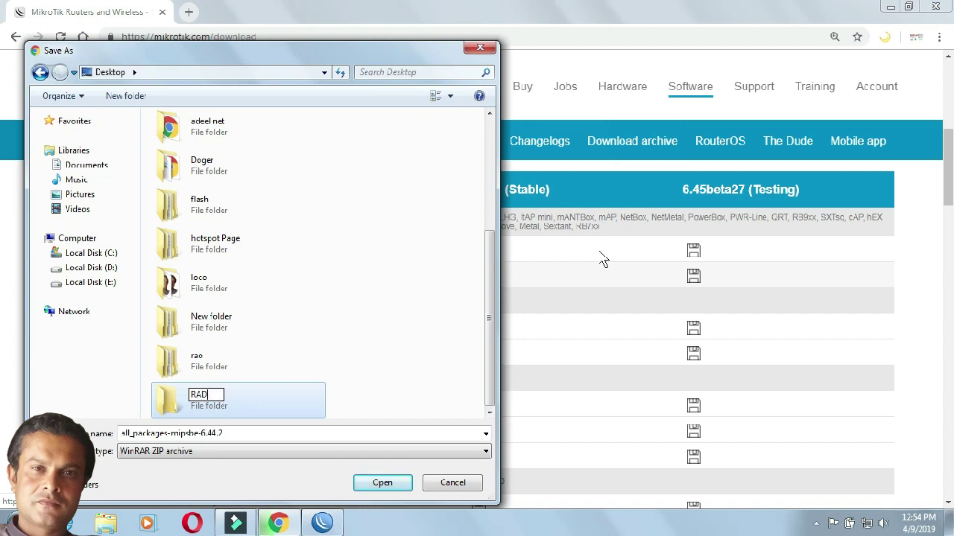
type("IUS")
key("BackSpace")
type("X")
key("Return")
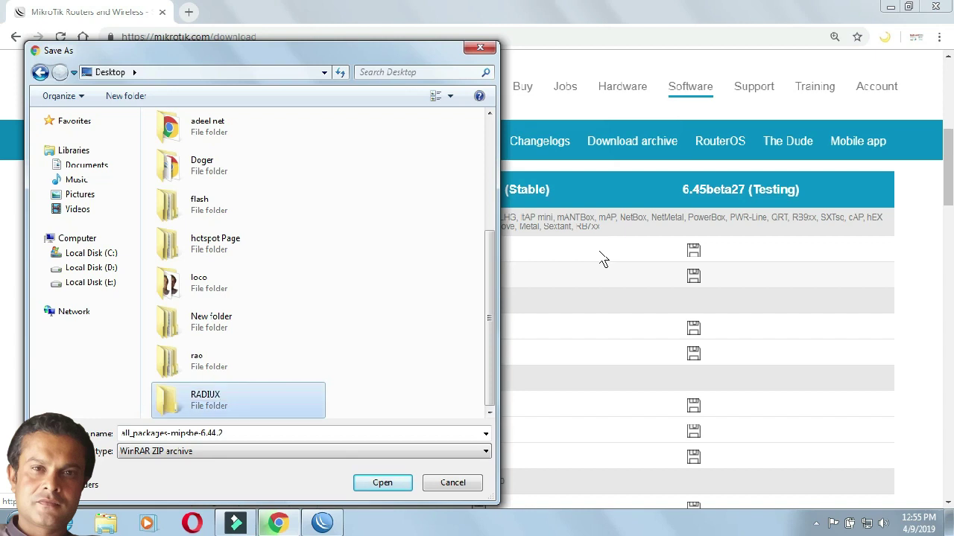
key("Return")
left_click(383, 483)
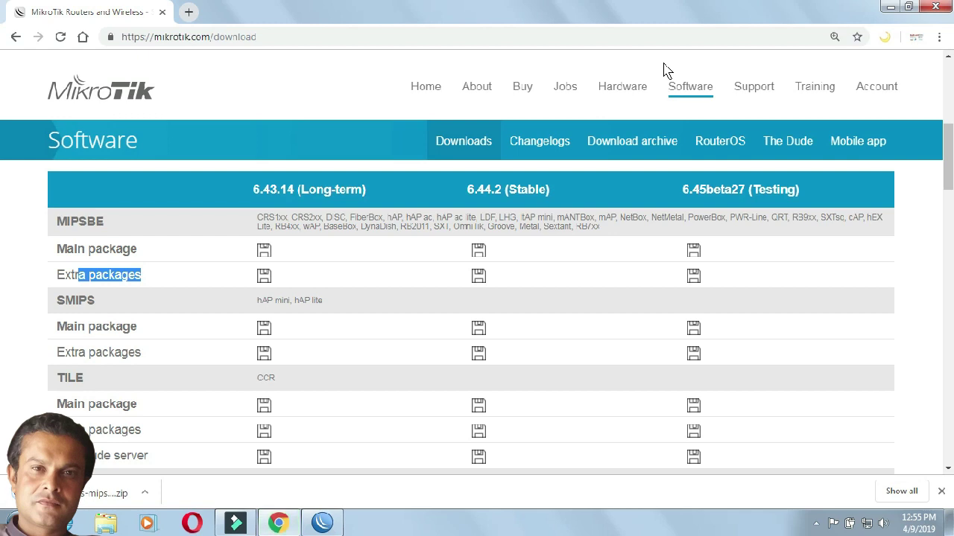
Step: Close Chrome, minimize WinBox, open RADIUX and extract the zip with Extract Here
left_click(936, 9)
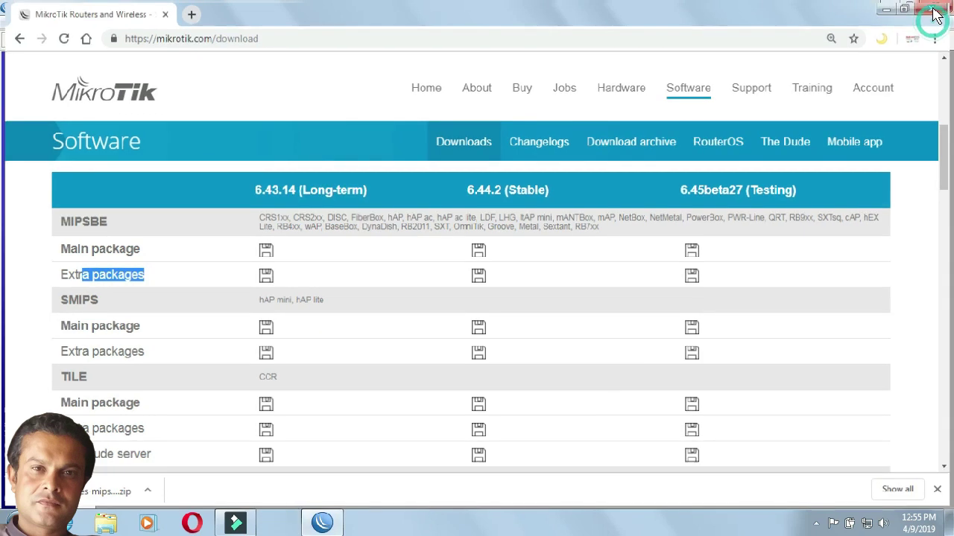
left_click(894, 8)
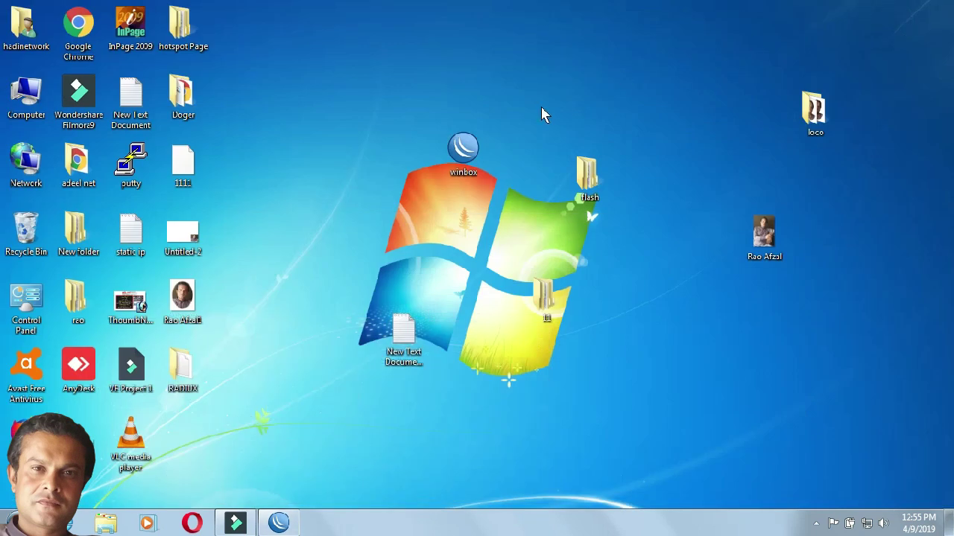
double_click(182, 369)
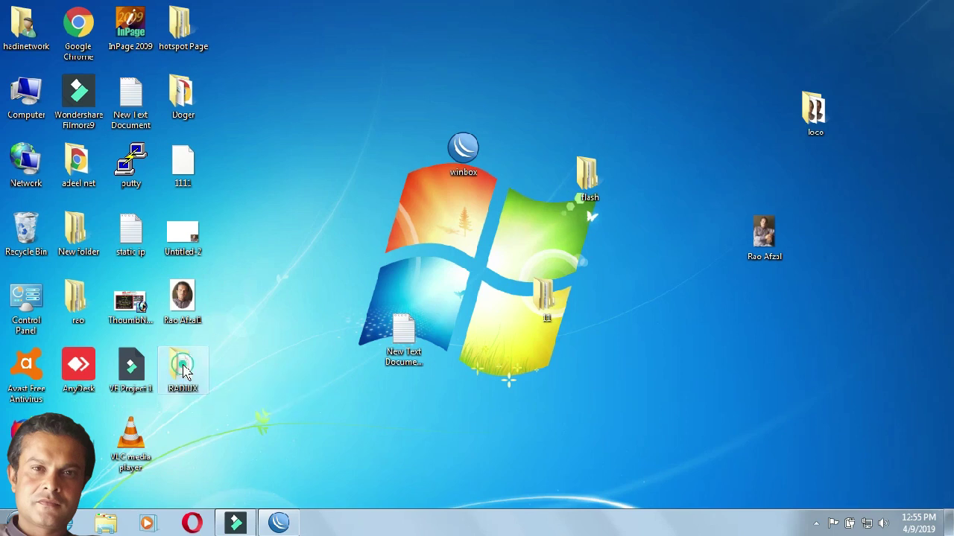
right_click(192, 95)
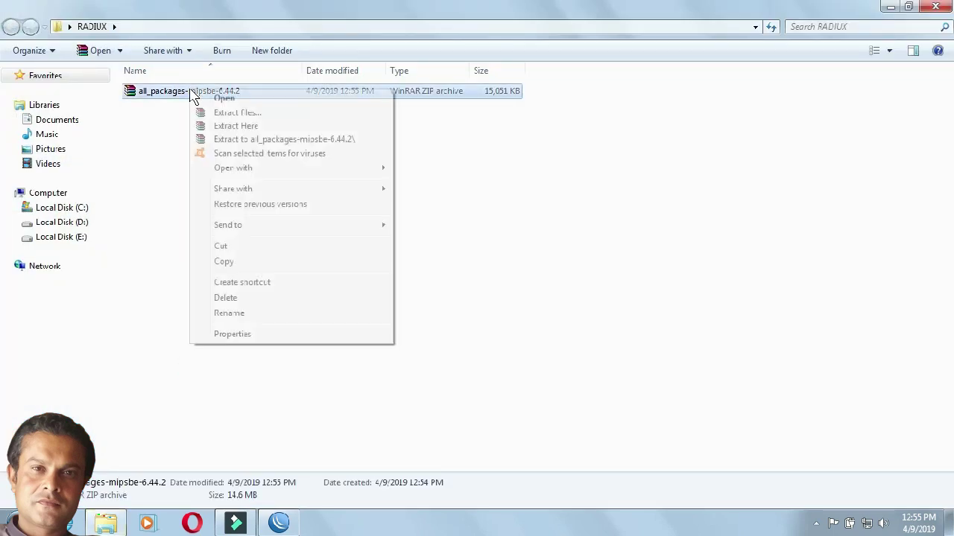
left_click(250, 128)
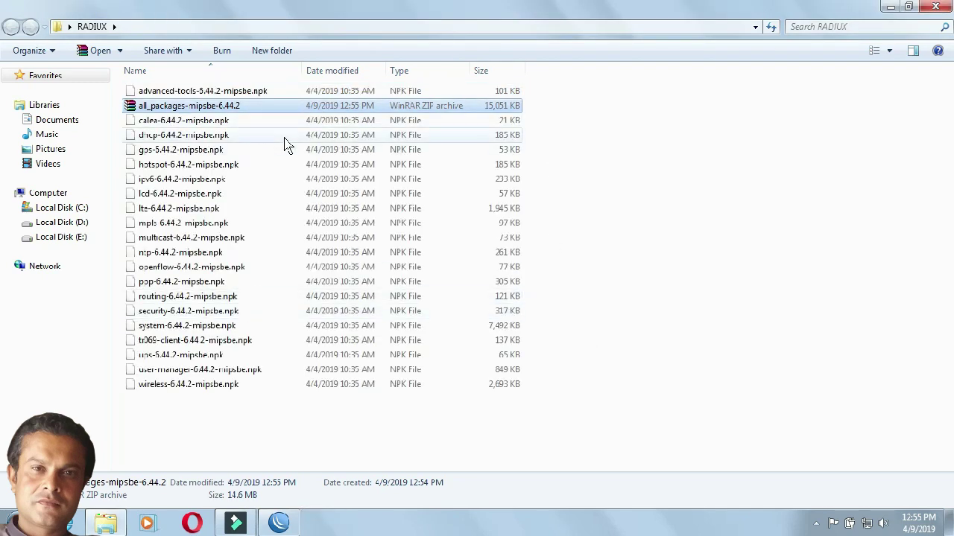
Step: Select the dhcp, hotspot and user-manager files, then restore the folder window and move it right
left_click(183, 136)
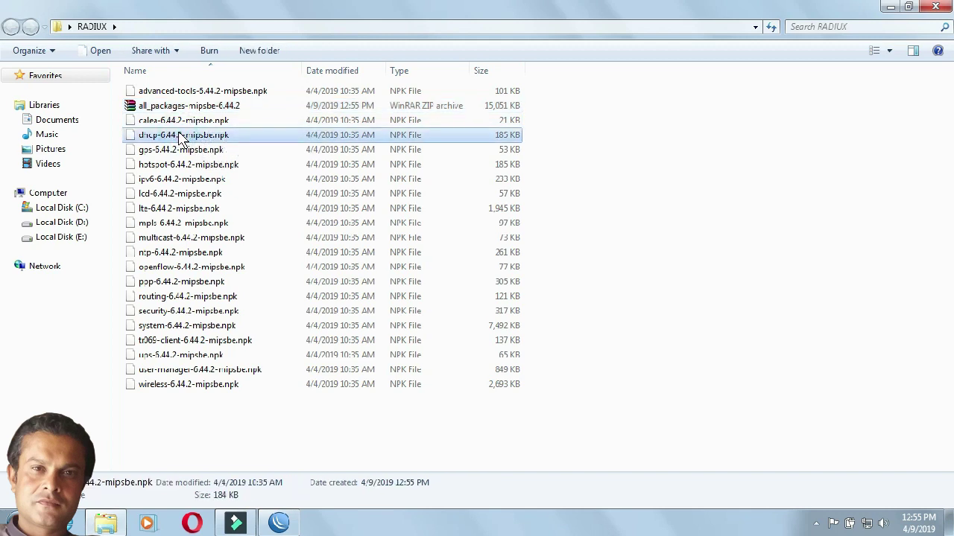
left_click(176, 165)
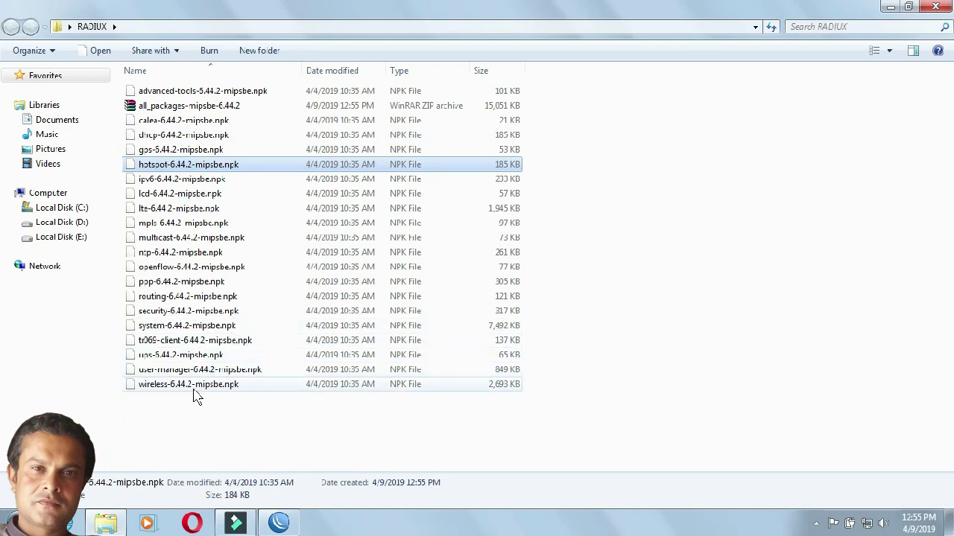
left_click(178, 371)
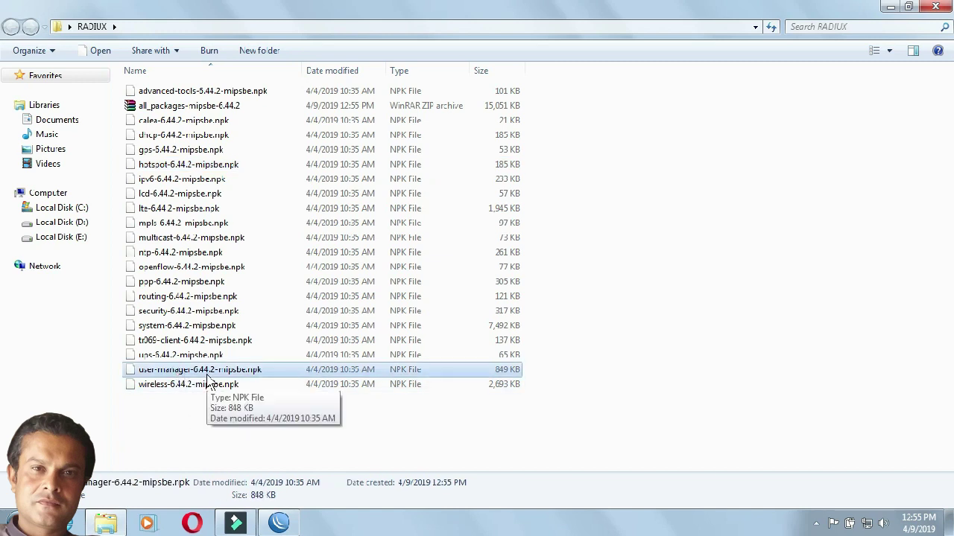
left_click(910, 8)
left_click_drag(413, 39, 840, 22)
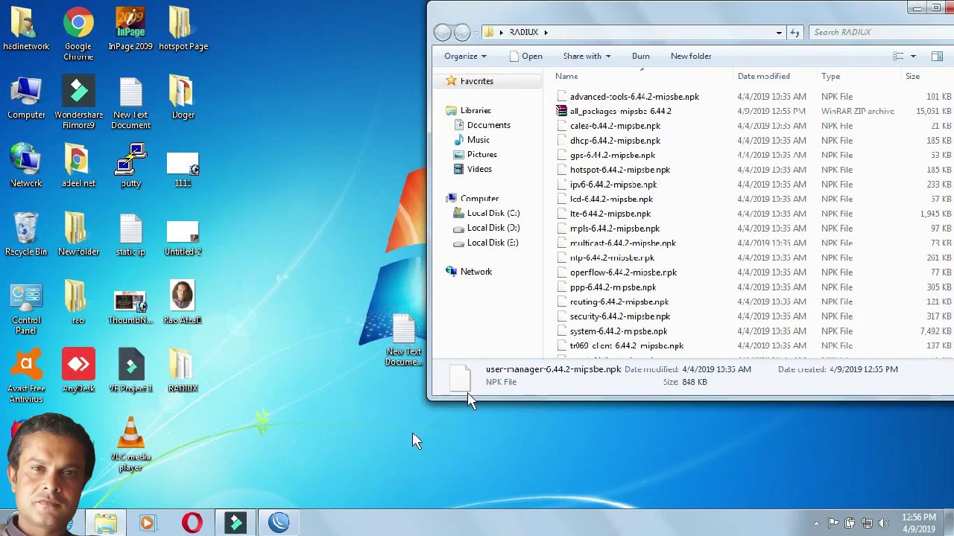
Step: Drag user-manager-6.44.2-mipsbe.npk from RADIUX into WinBox, then close the folder window
left_click(282, 523)
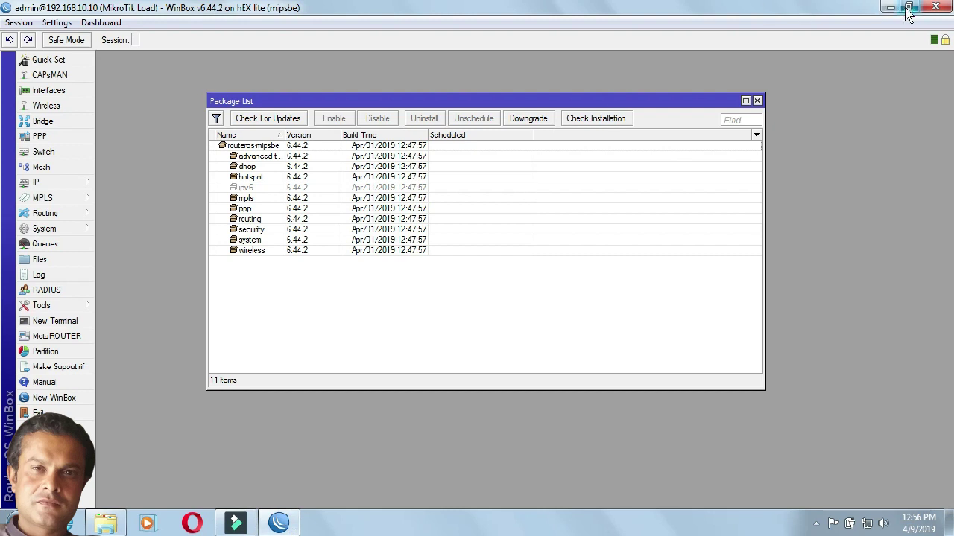
left_click(910, 9)
left_click(640, 12)
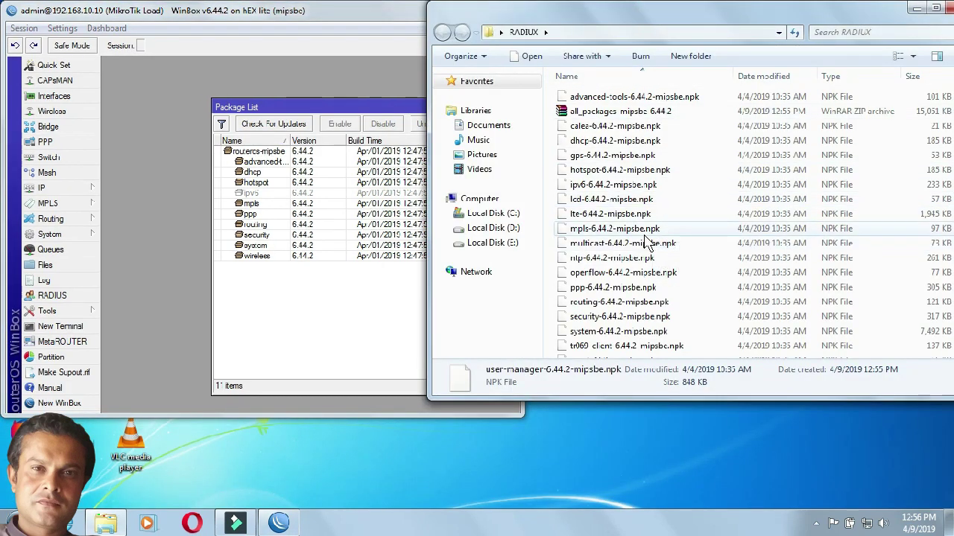
key("Down")
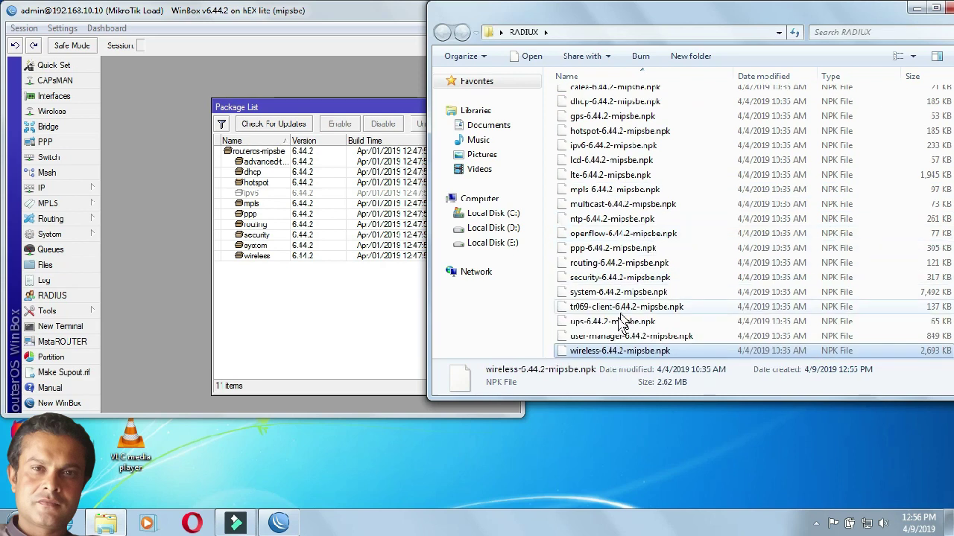
left_click(610, 336)
left_click_drag(615, 341, 277, 331)
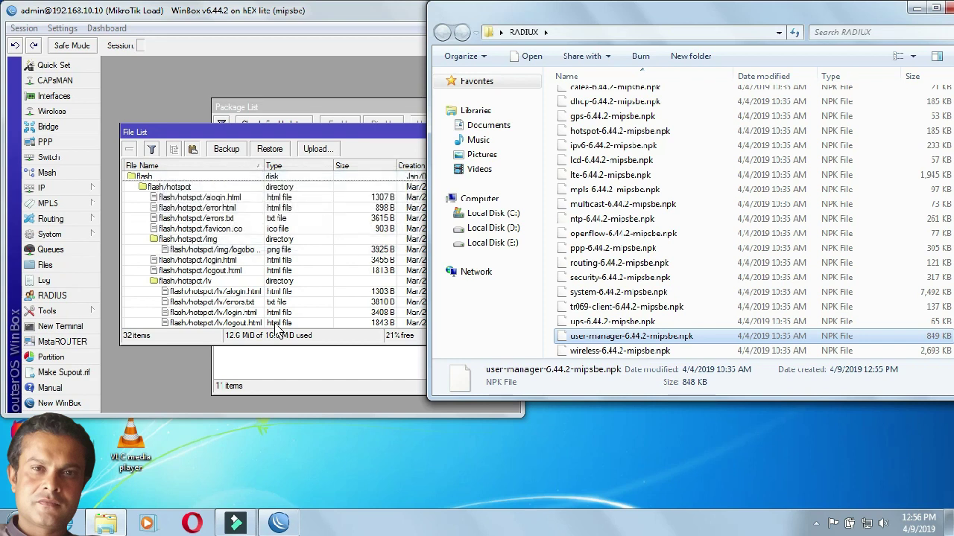
left_click(947, 9)
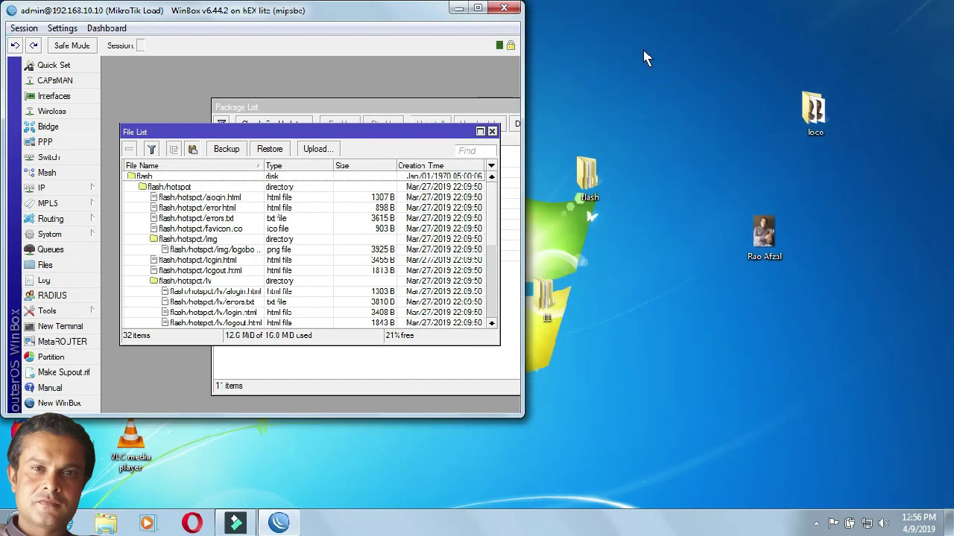
Step: Maximize WinBox, open System > Packages, then reopen the System menu
left_click(478, 8)
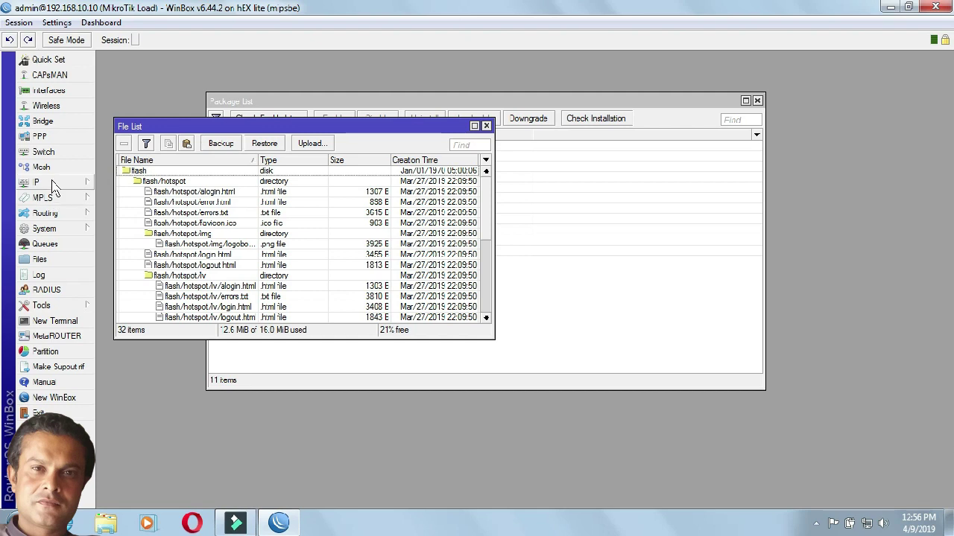
left_click(46, 229)
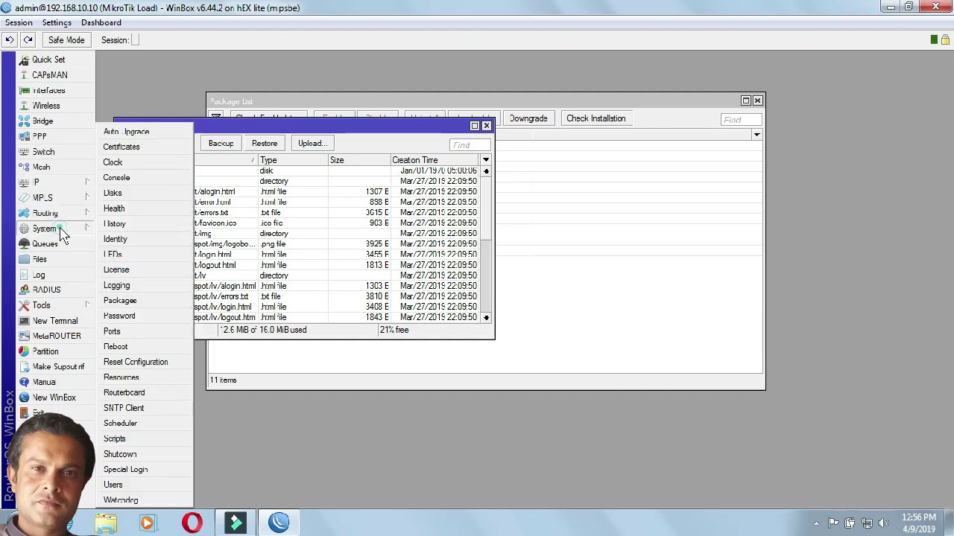
left_click(146, 301)
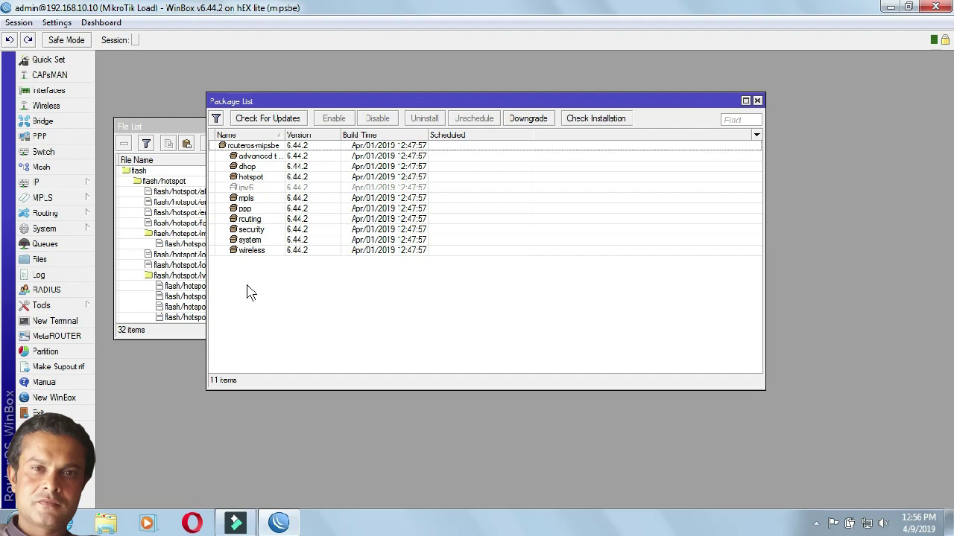
left_click(71, 232)
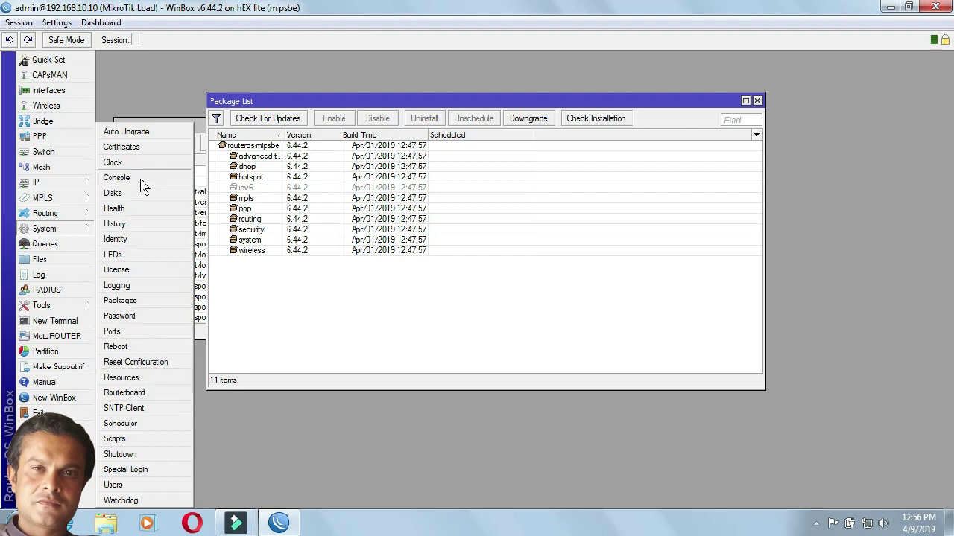
Step: Reboot the router and reconnect to it from the WinBox login window
left_click(936, 8)
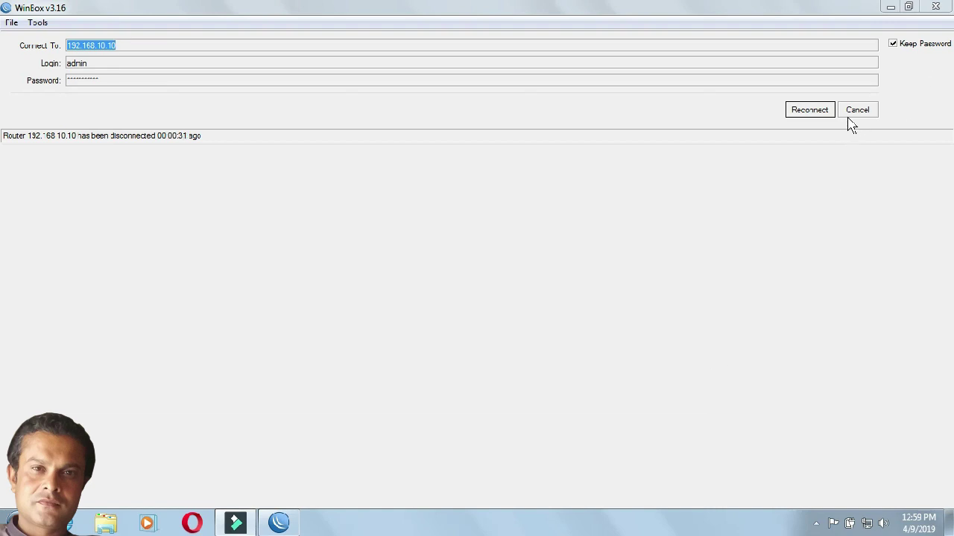
left_click(825, 112)
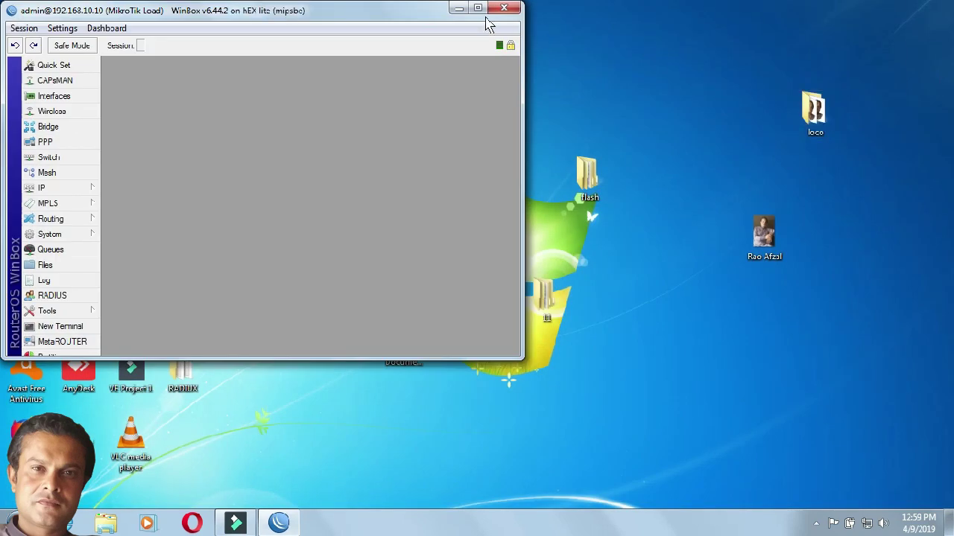
Step: Maximize WinBox, open the Package List, select user-manager 6.44.2 and widen the Name column
left_click(477, 9)
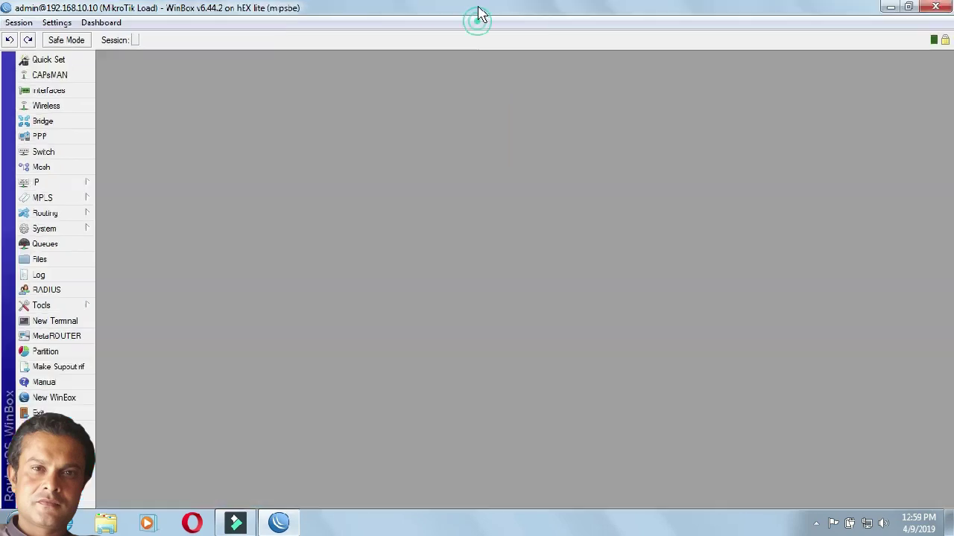
left_click(77, 231)
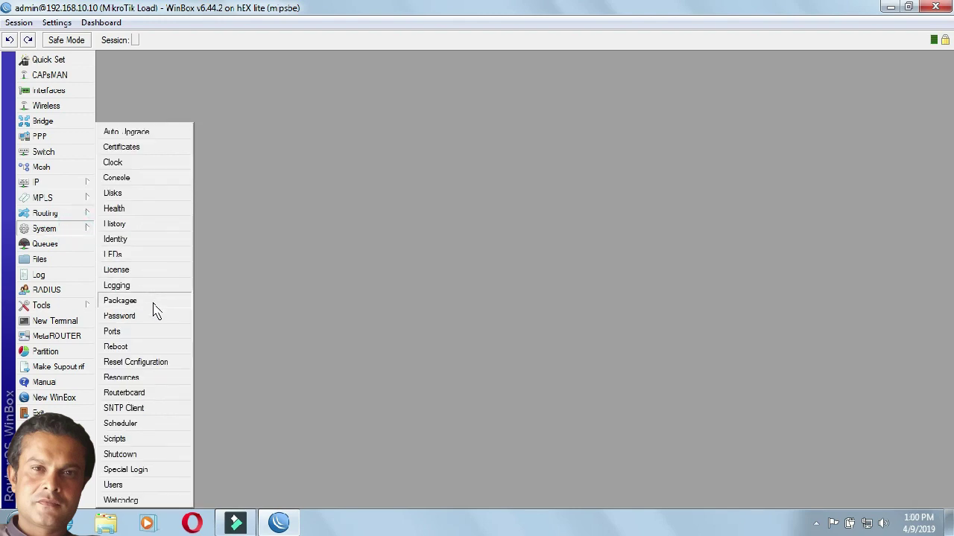
left_click(157, 311)
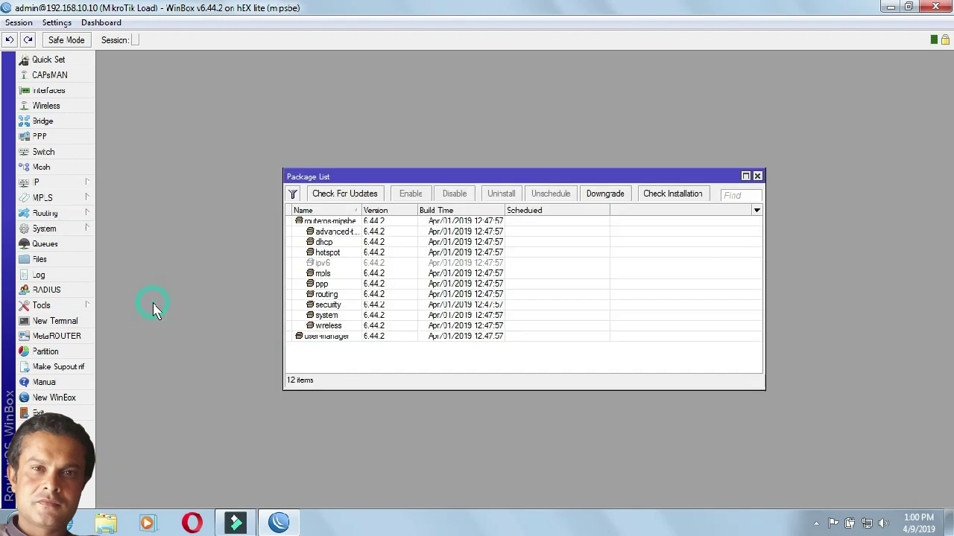
left_click(351, 339)
left_click_drag(362, 210, 403, 207)
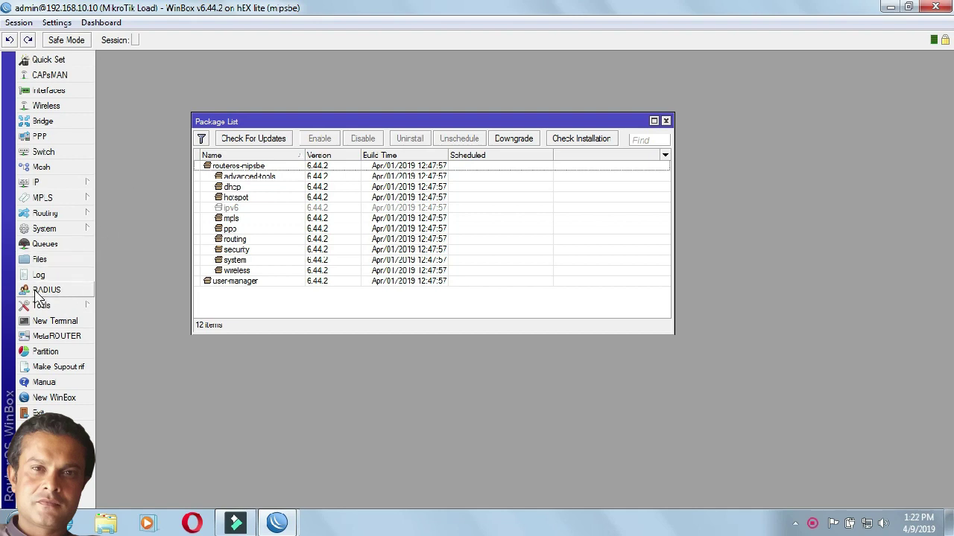
Step: Add a new RADIUS server for the hotspot service at 127.0.0.1 with a secret
left_click(61, 296)
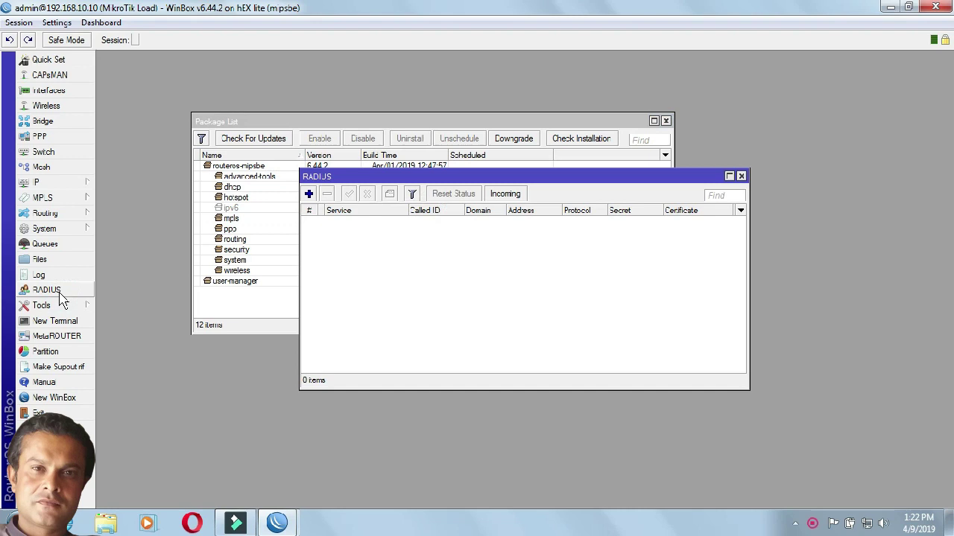
left_click_drag(387, 176, 378, 110)
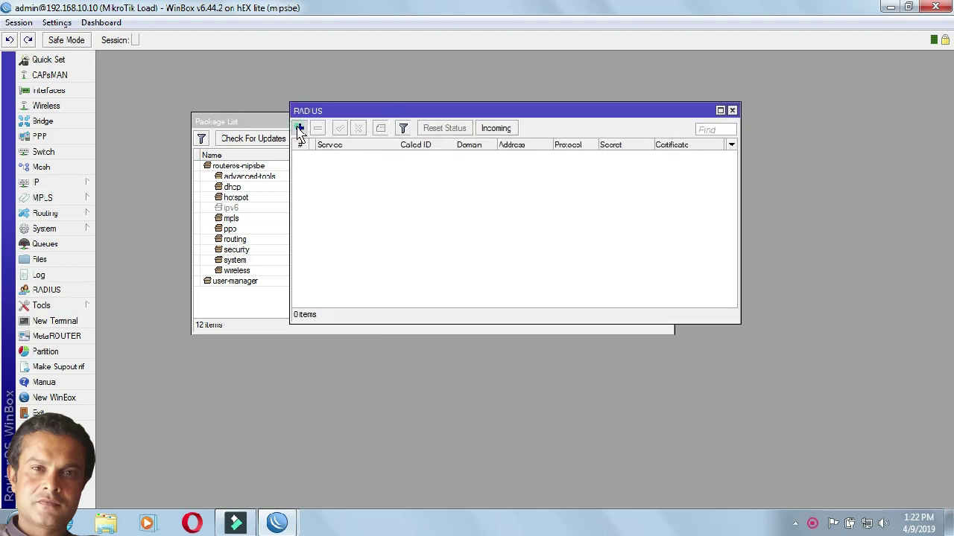
left_click(299, 128)
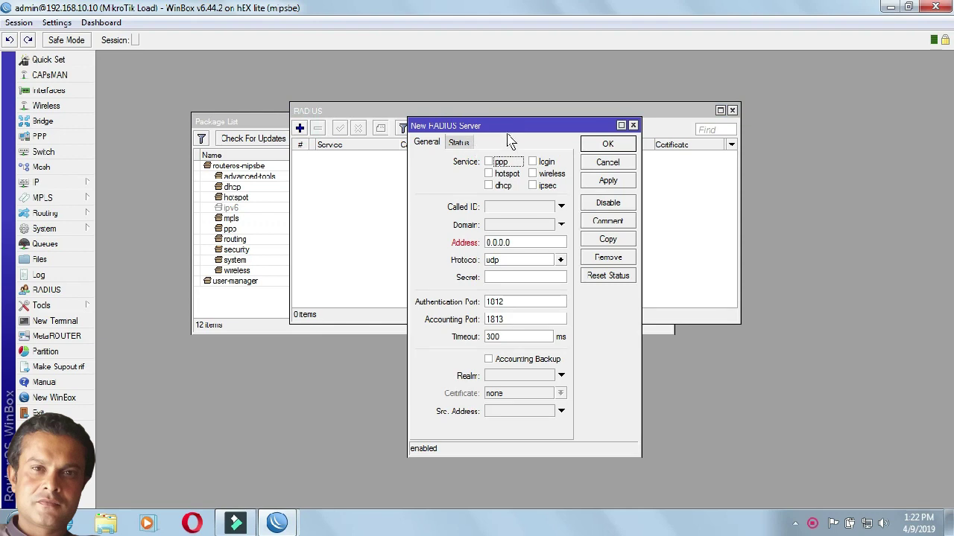
left_click_drag(509, 126, 464, 125)
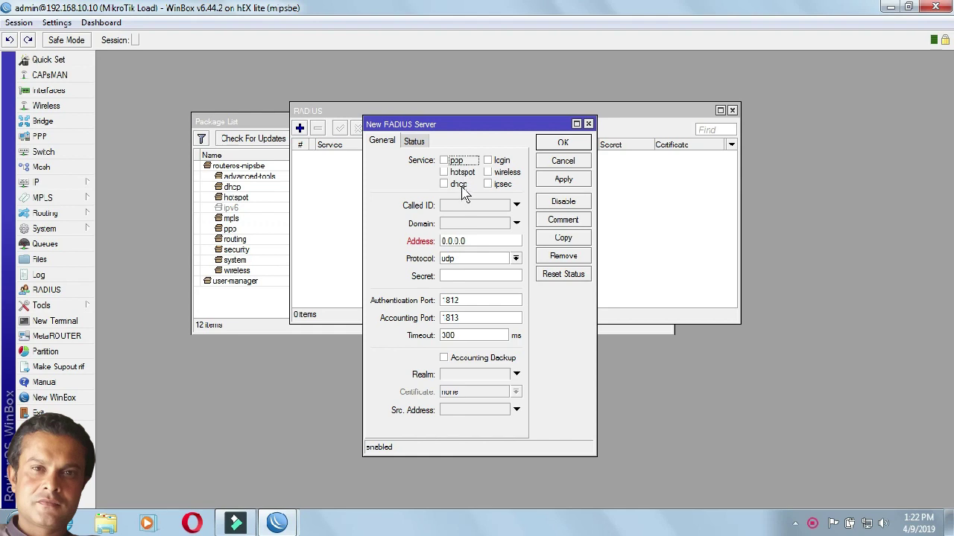
left_click(445, 172)
left_click_drag(485, 243, 438, 246)
type("1")
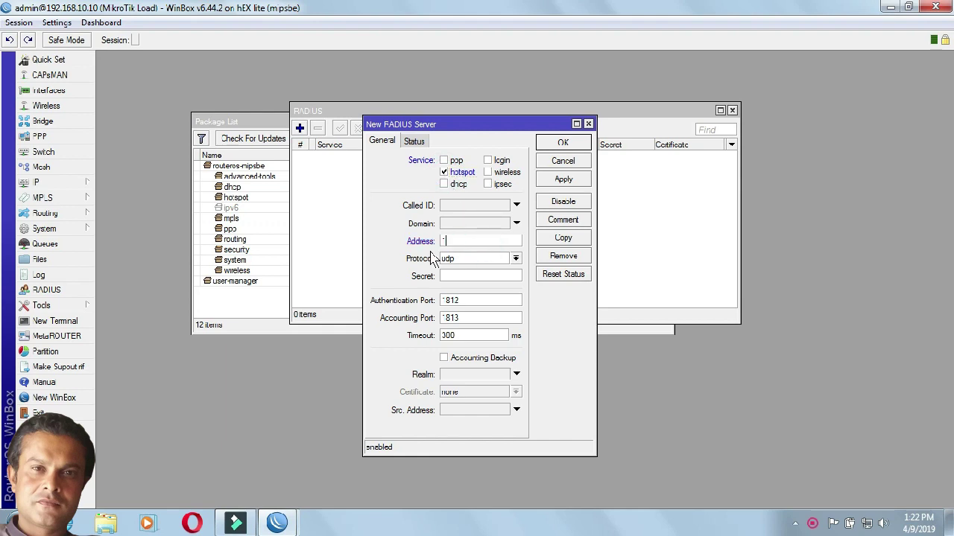
type("27.0.0.1")
left_click(445, 279)
type("******")
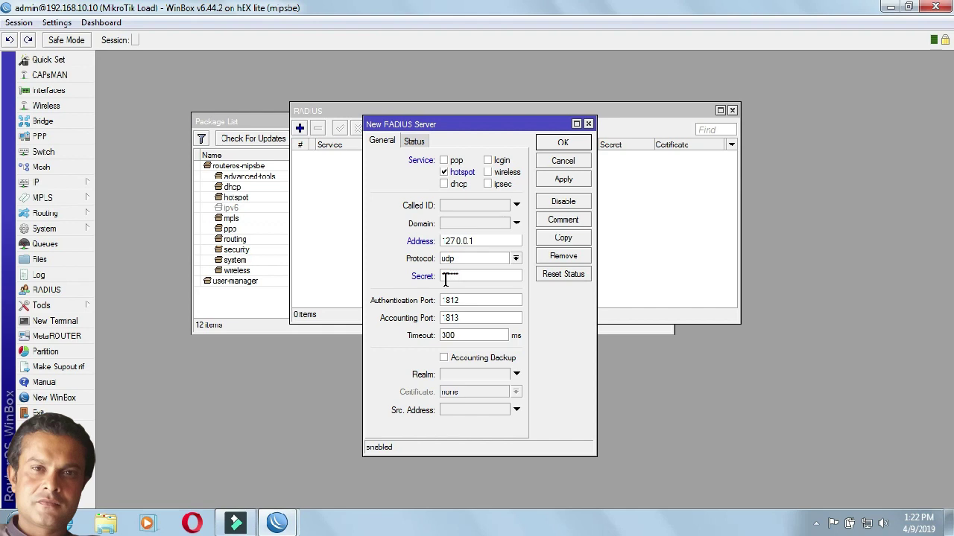
Step: Look over the installed package list under System, then close it
left_click_drag(363, 264, 317, 263)
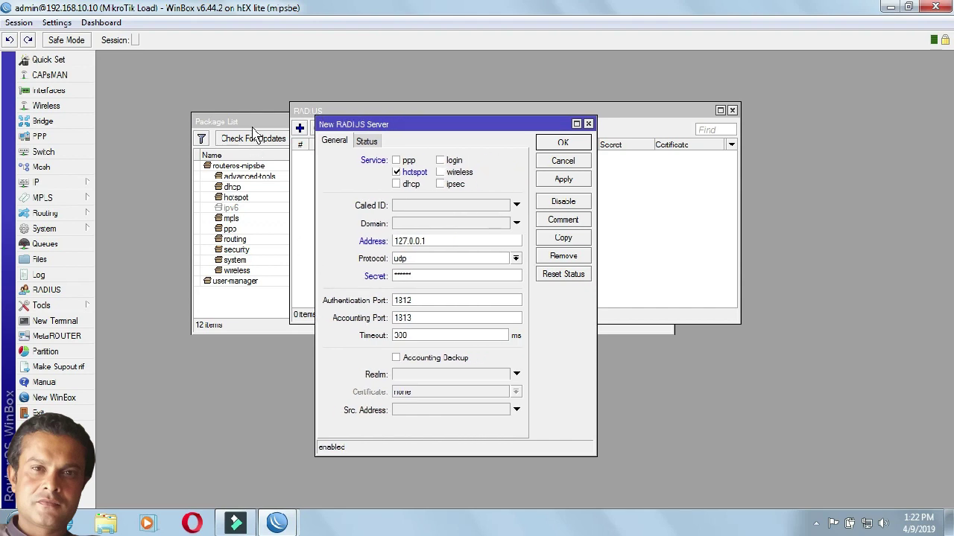
left_click(74, 190)
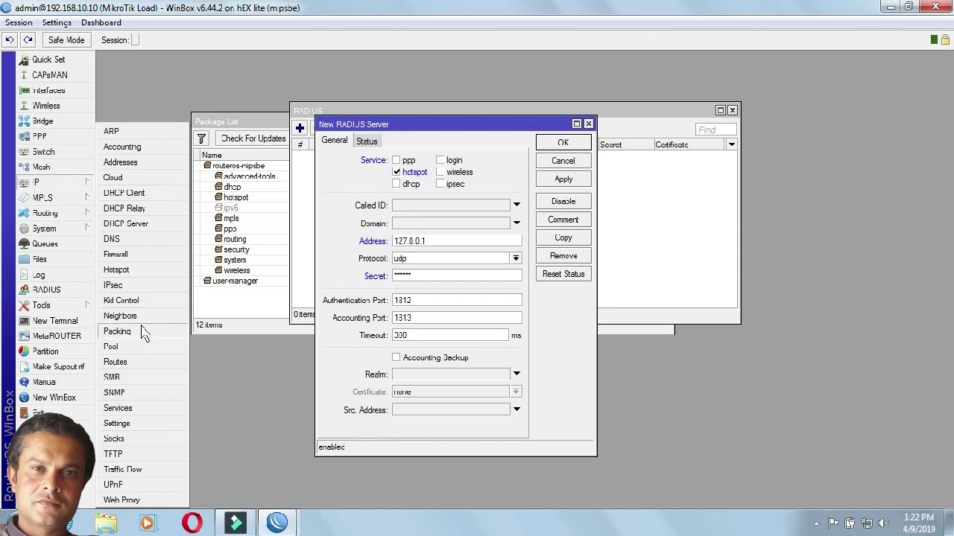
left_click(66, 230)
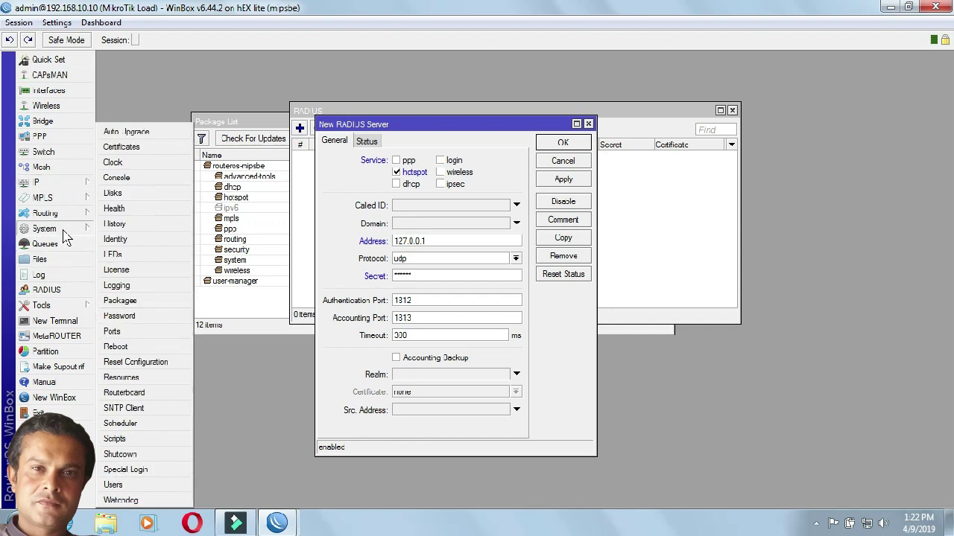
left_click(120, 301)
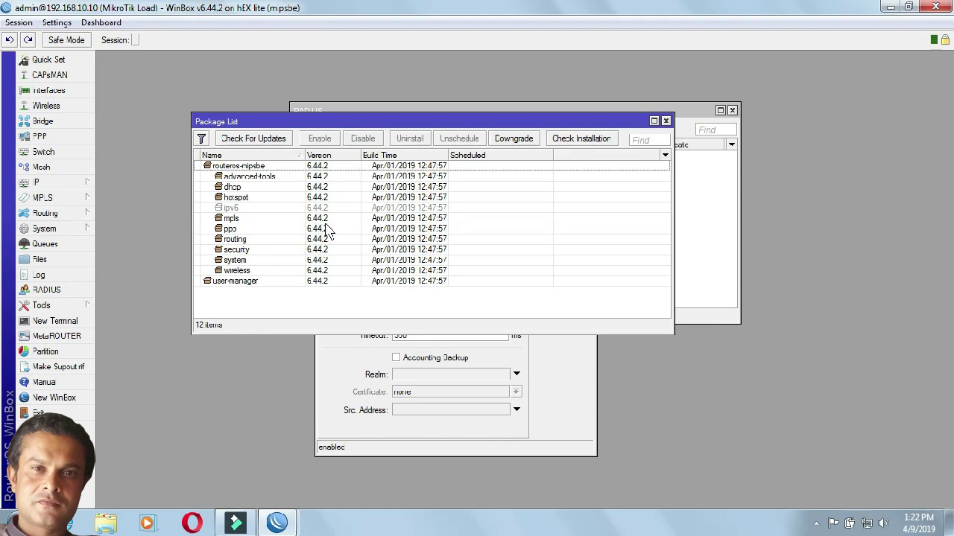
left_click(666, 121)
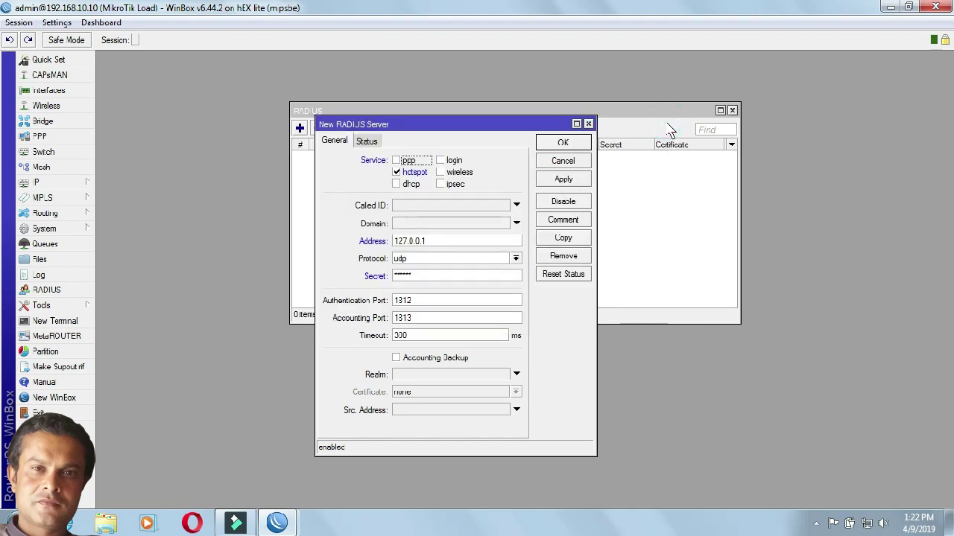
Step: Set the new RADIUS server's protocol to udp and save it
left_click(362, 261)
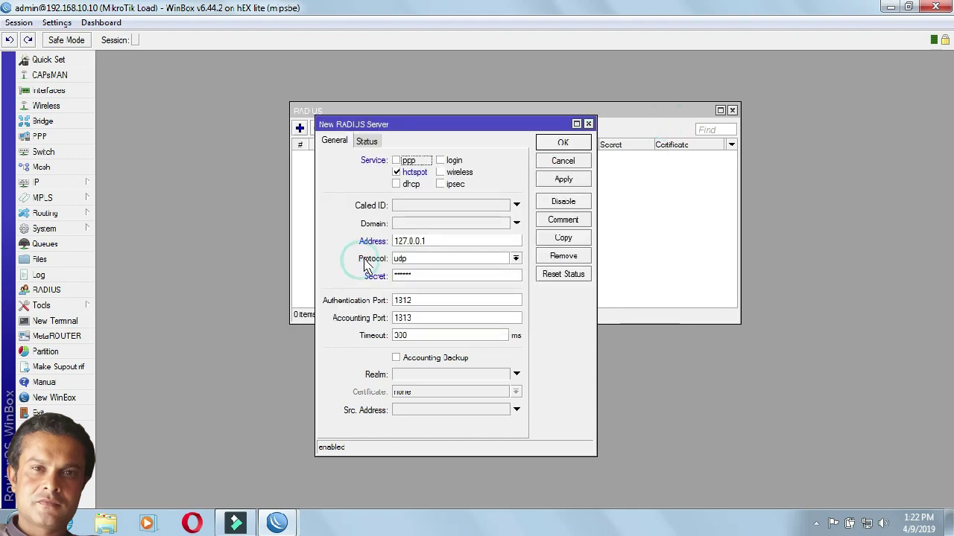
left_click(407, 259)
left_click(406, 278)
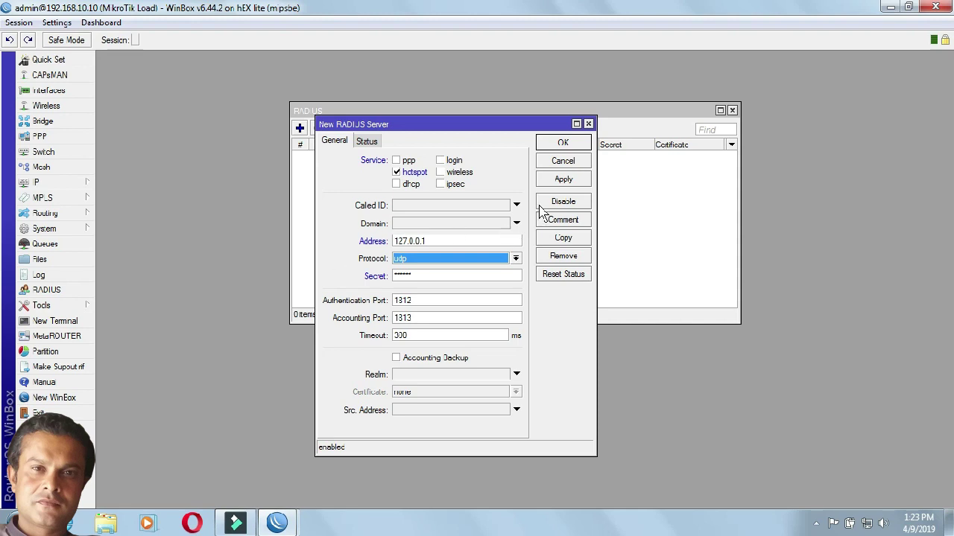
left_click(564, 180)
left_click(564, 143)
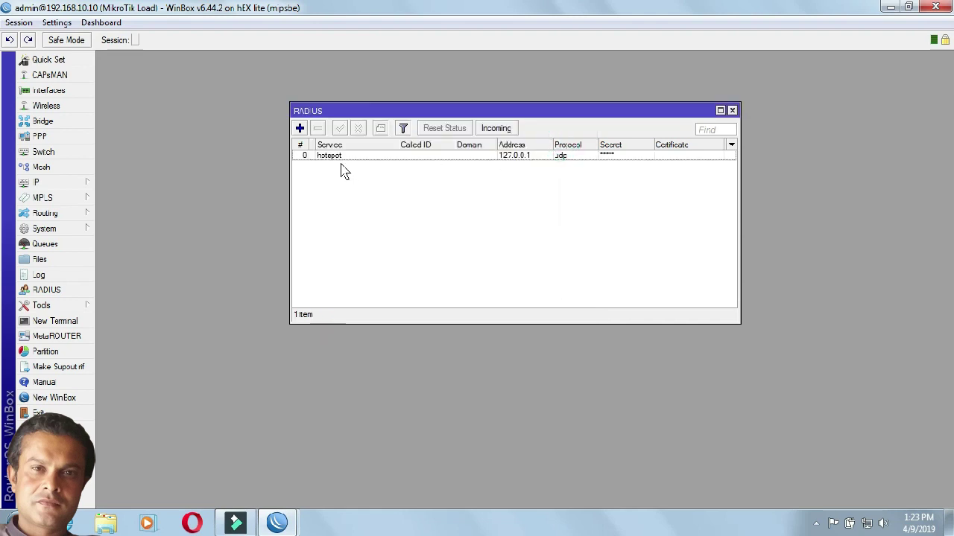
Step: Enable Accept for incoming RADIUS requests on port 3799, then return to the RADIUS server list
left_click(495, 131)
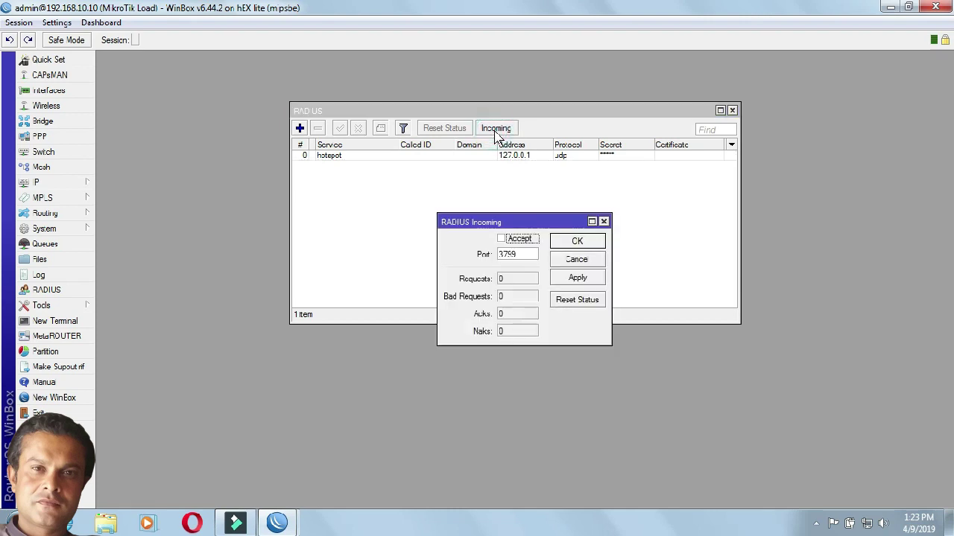
left_click(502, 238)
left_click(577, 277)
left_click(577, 241)
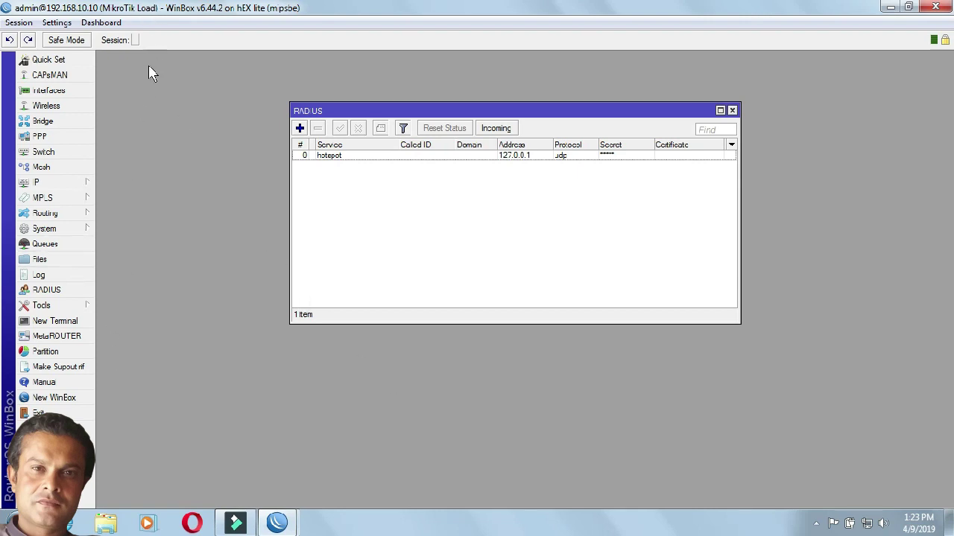
left_click(57, 186)
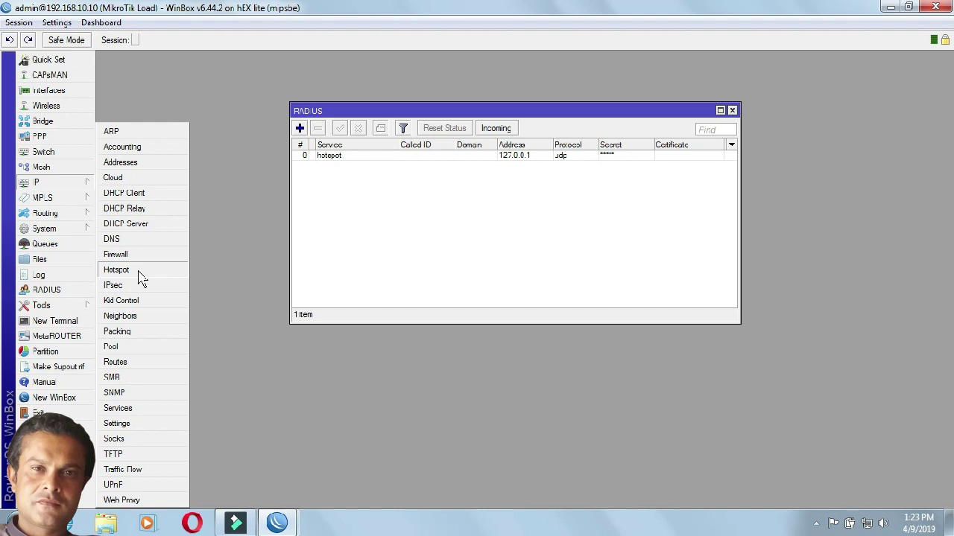
left_click(262, 187)
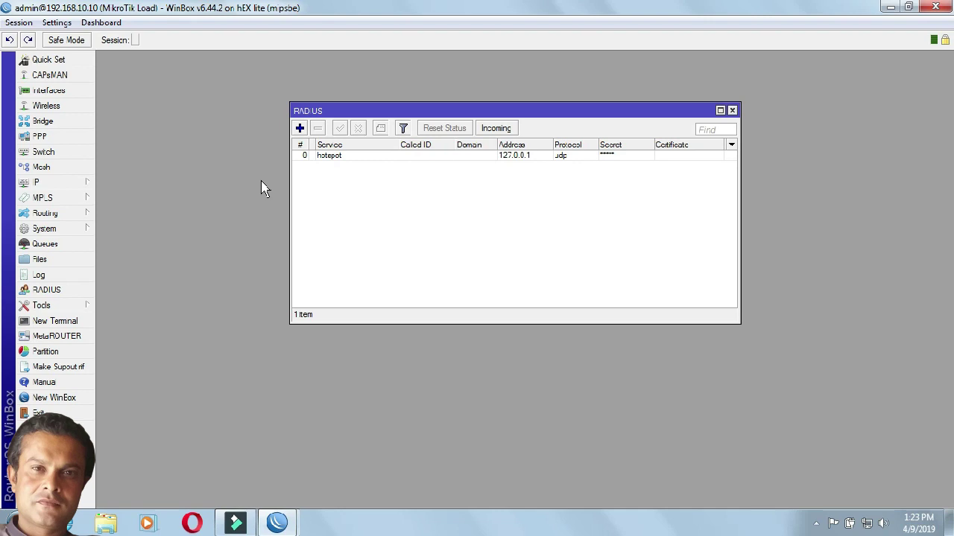
left_click(64, 290)
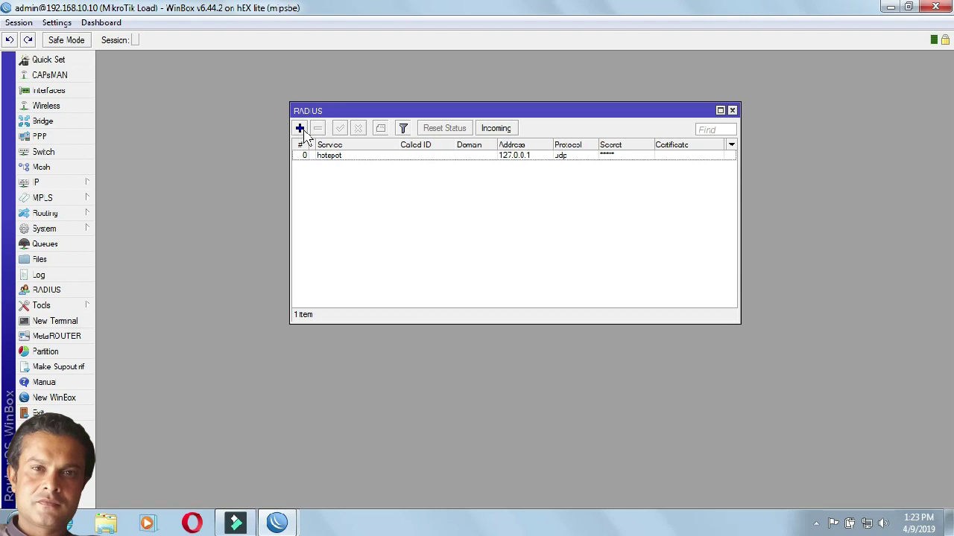
left_click(299, 128)
double_click(420, 241)
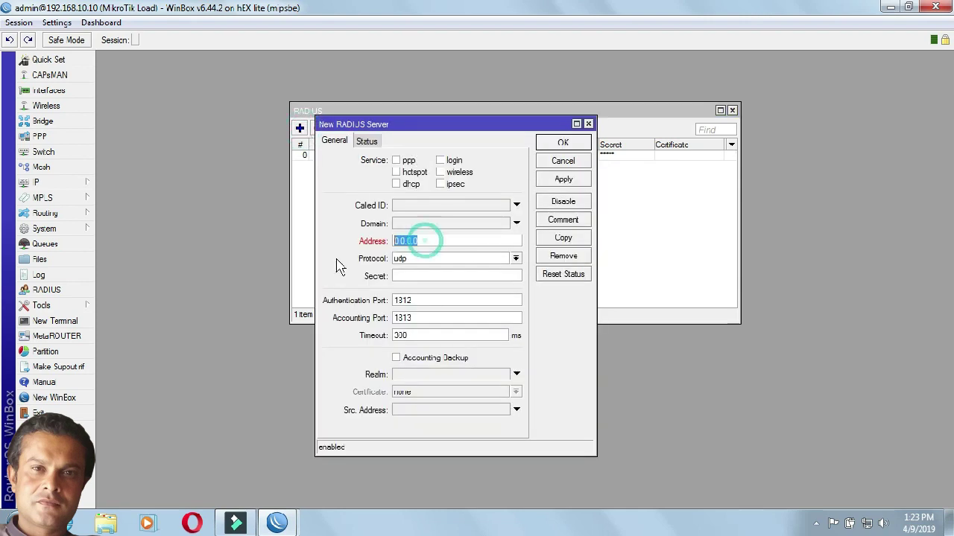
type("127.0.0.1")
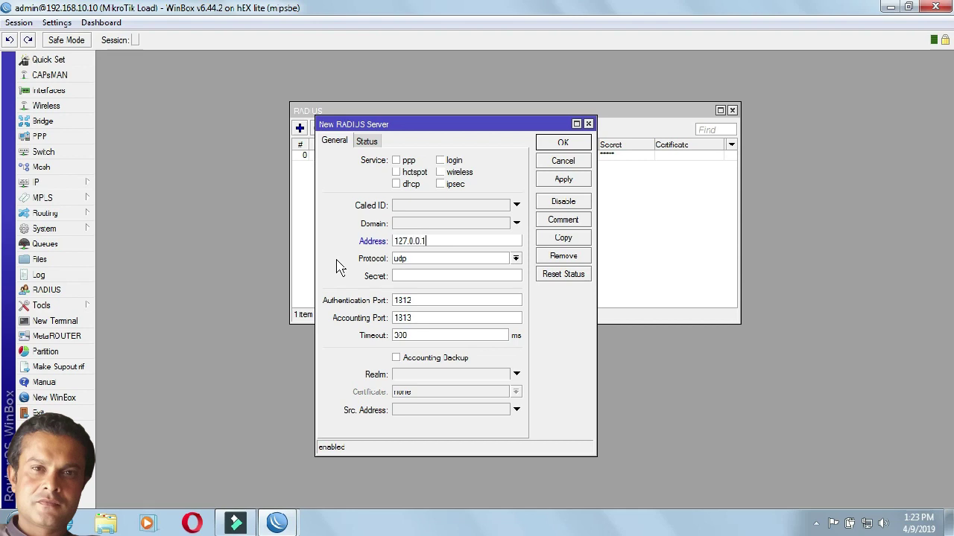
key("Tab")
key("Tab")
type("******")
left_click(401, 174)
left_click(560, 162)
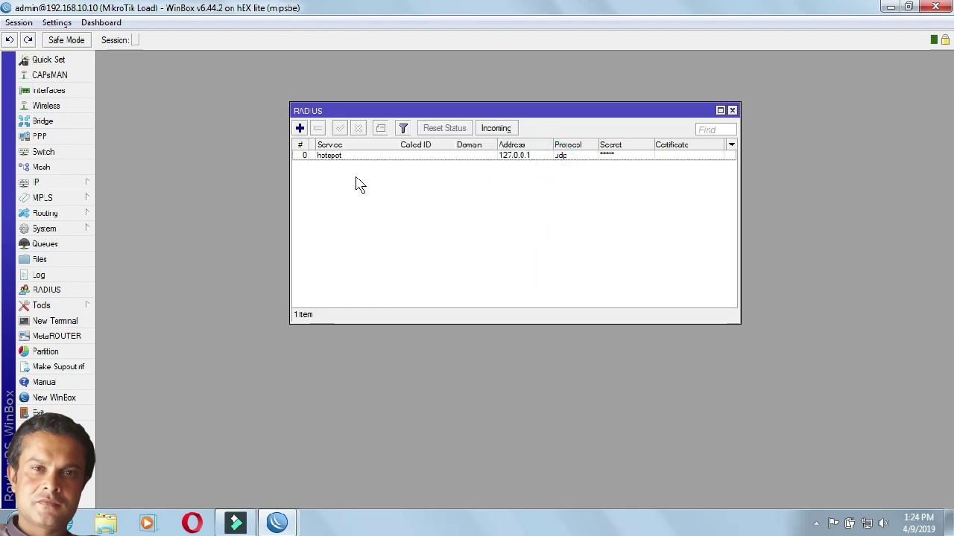
Step: Glance at the hotspot RADIUS entry, then launch Google Chrome and minimize it
double_click(339, 158)
left_click(562, 163)
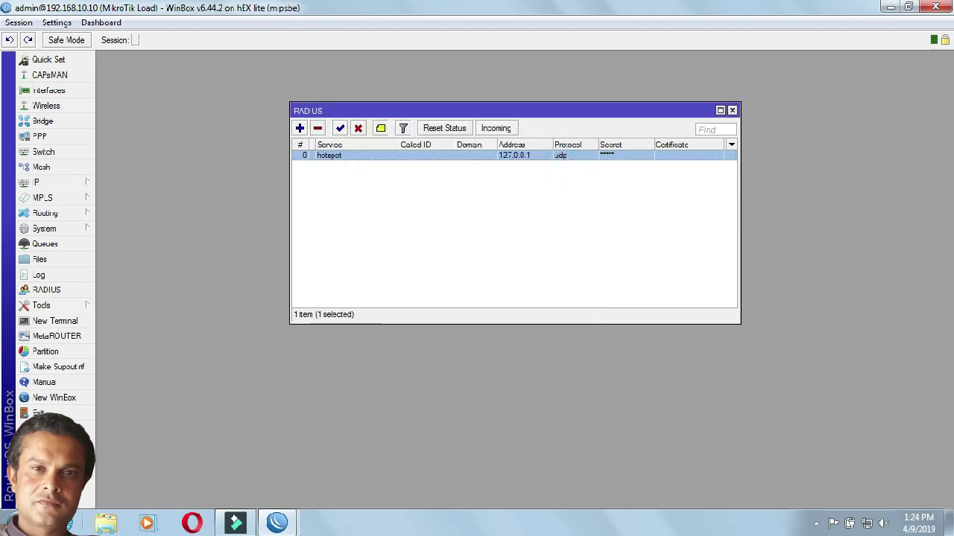
left_click(11, 521)
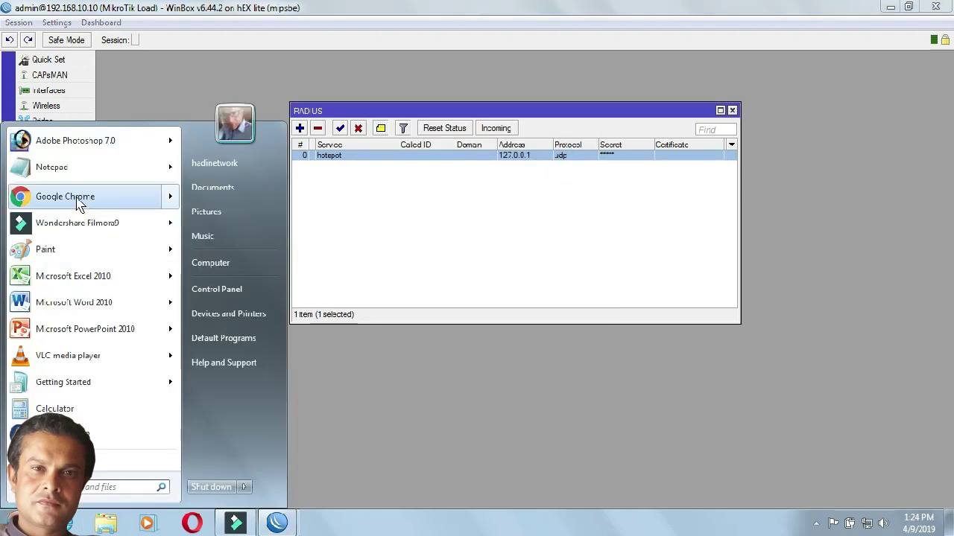
left_click(75, 198)
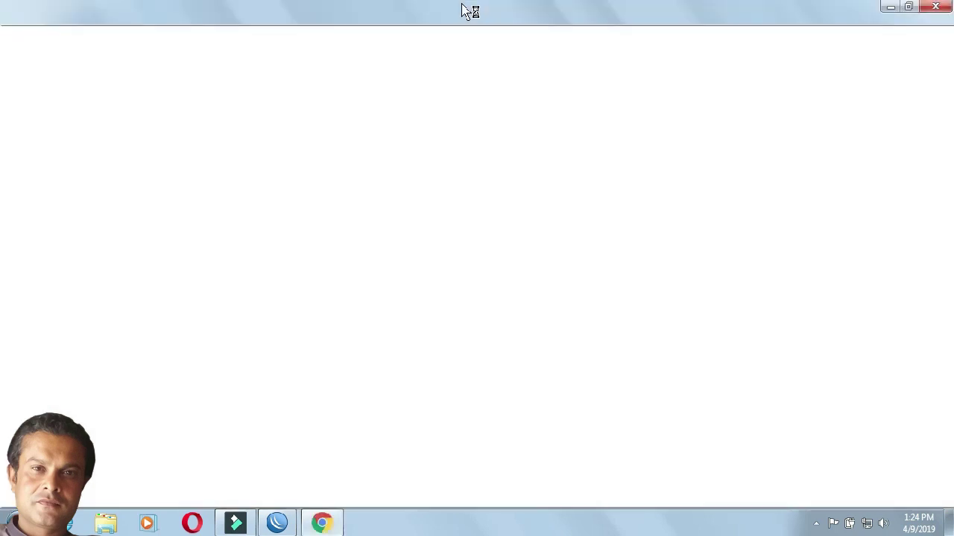
left_click(909, 7)
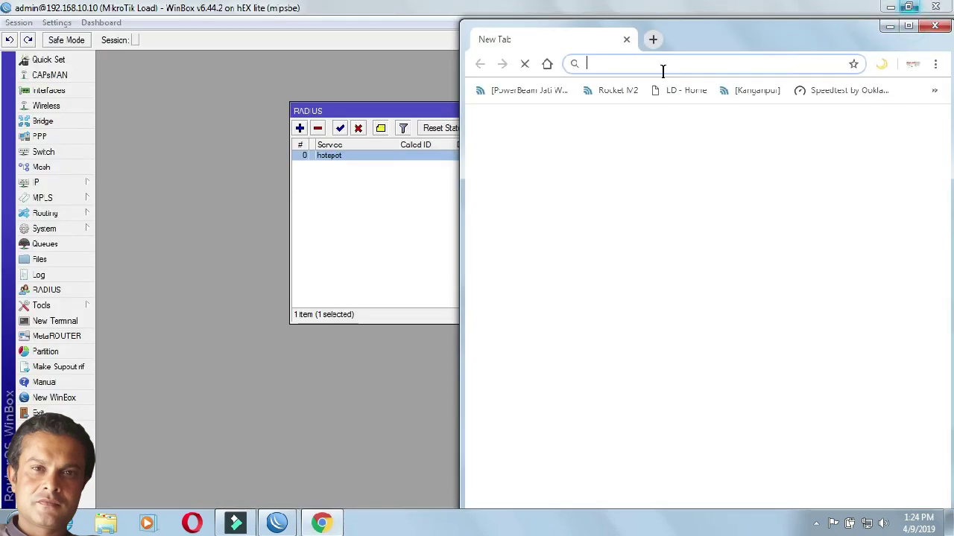
Step: Find WAN1's address 192.168.10.10/24 in the IP address list, then maximize Chrome
left_click(79, 182)
left_click(116, 165)
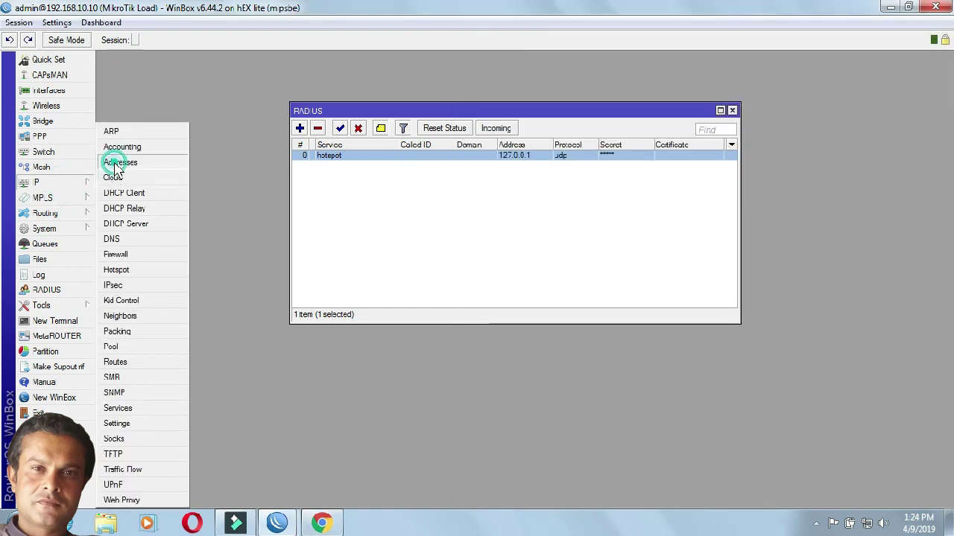
left_click_drag(411, 283, 244, 287)
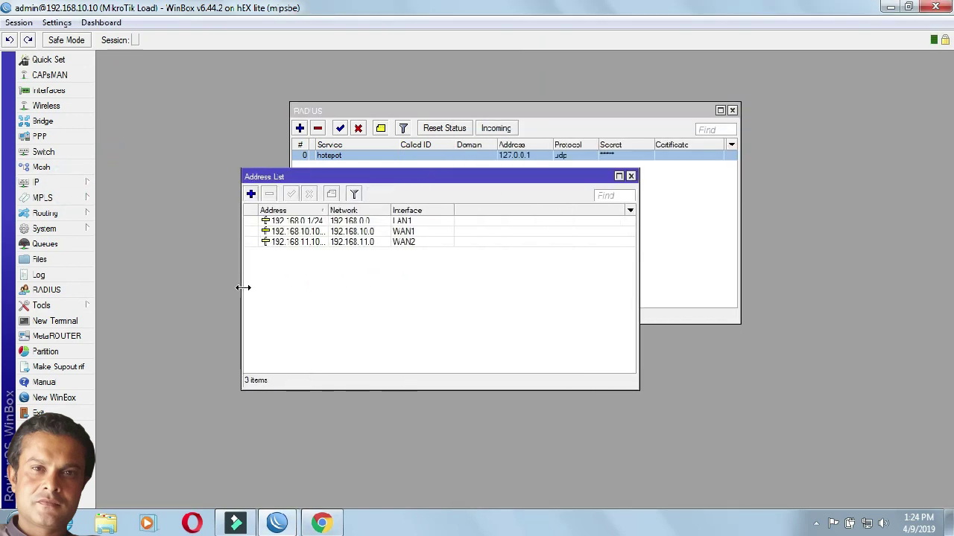
left_click_drag(328, 210, 414, 200)
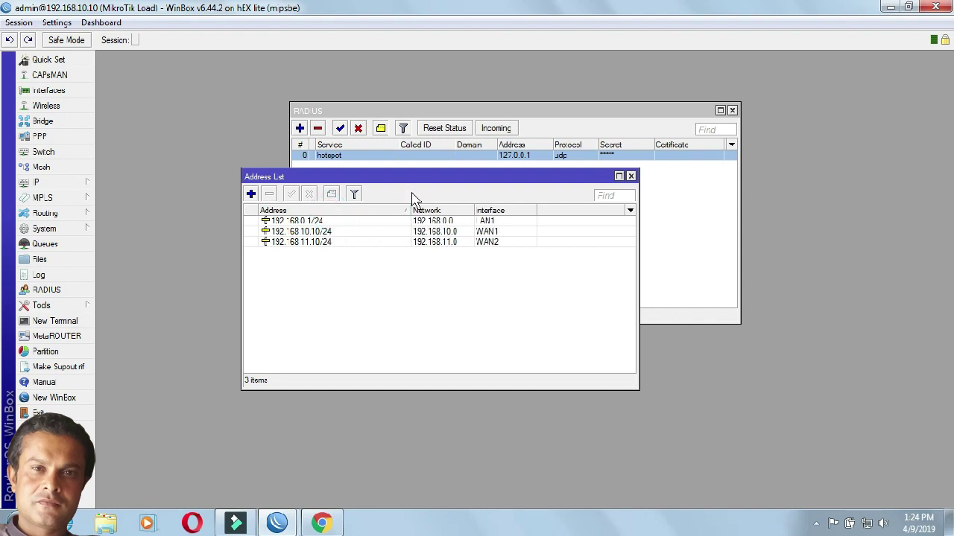
left_click(317, 232)
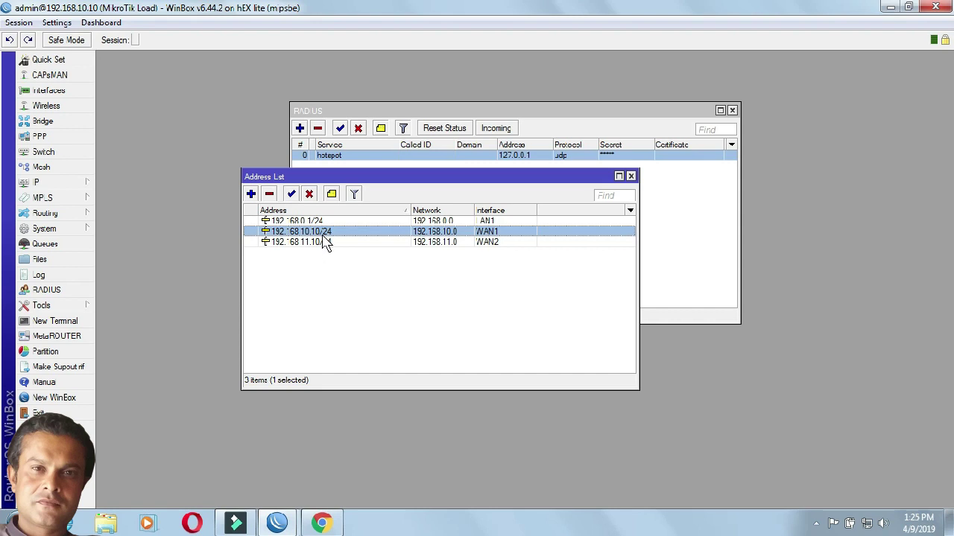
left_click(326, 523)
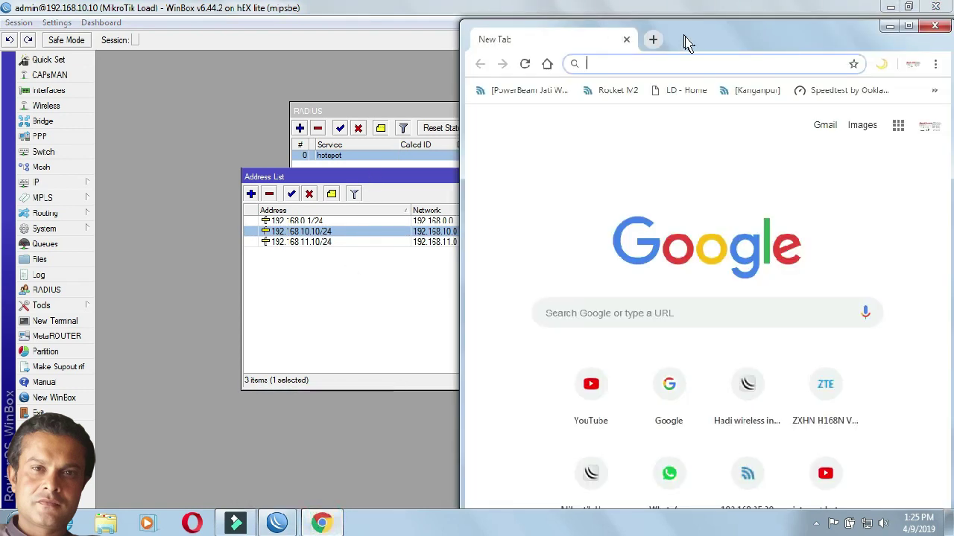
double_click(685, 38)
Step: Enter 192.168.10.10:81/userman in Chrome's address bar
type("192")
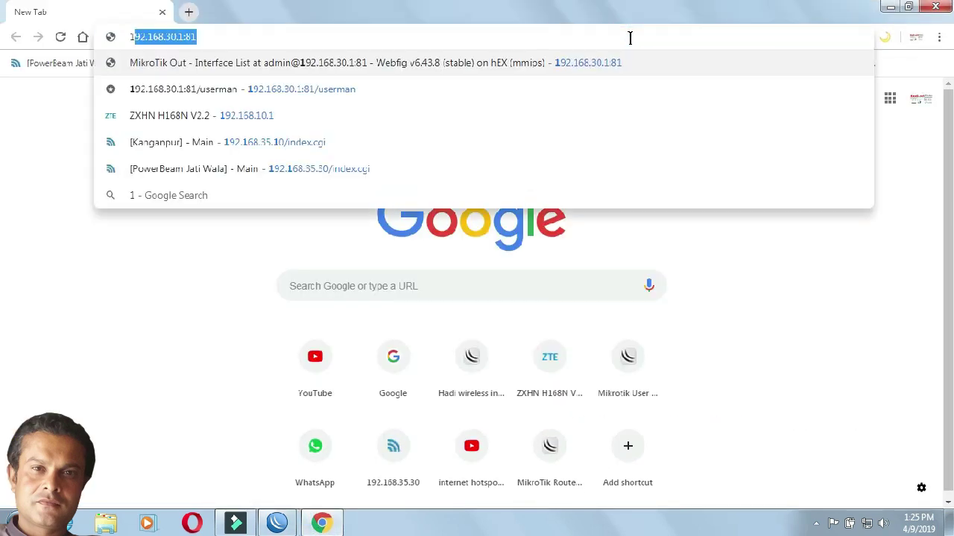
type(".168.")
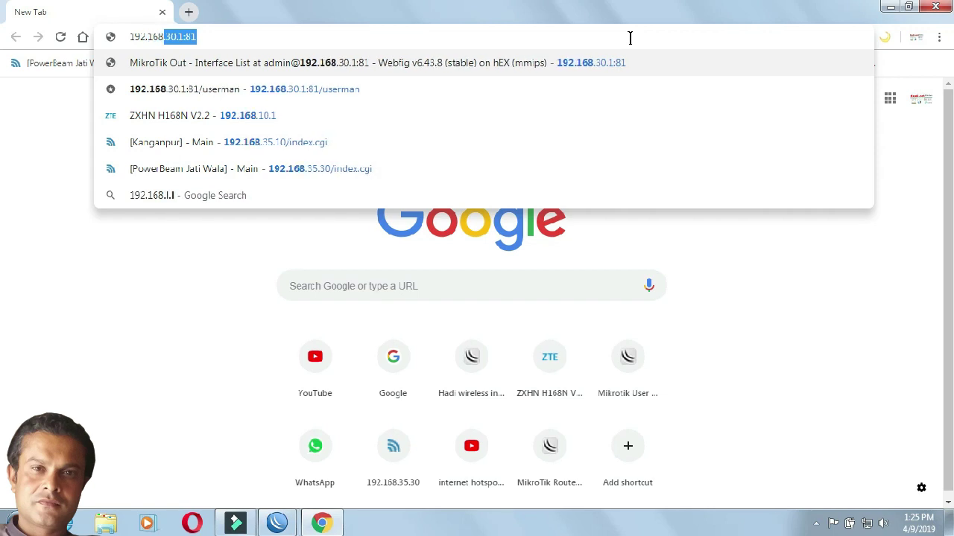
type("10.10")
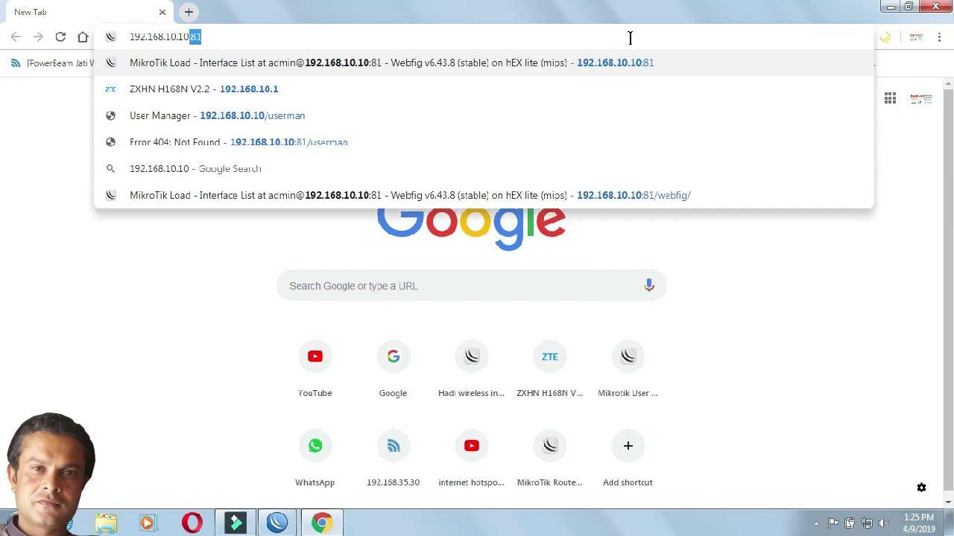
type(":")
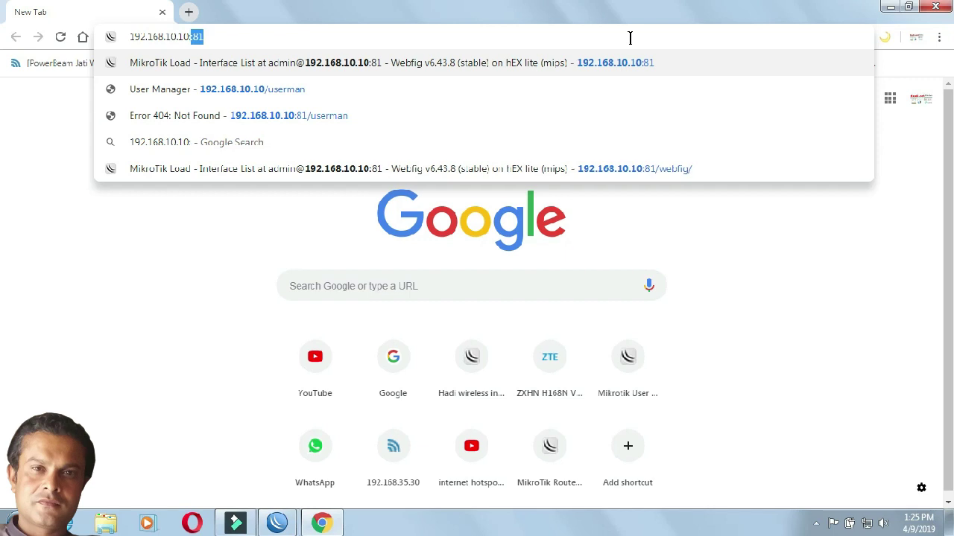
type("81")
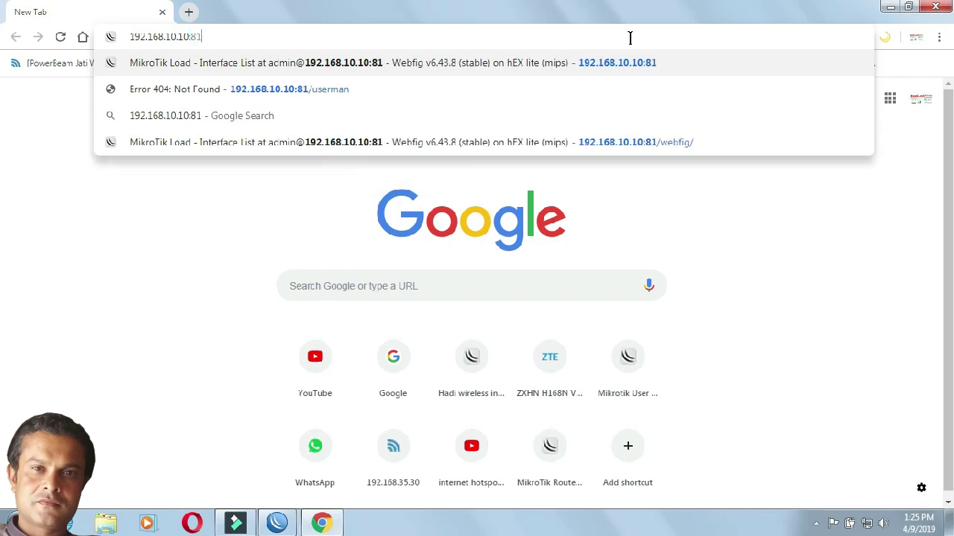
type("/")
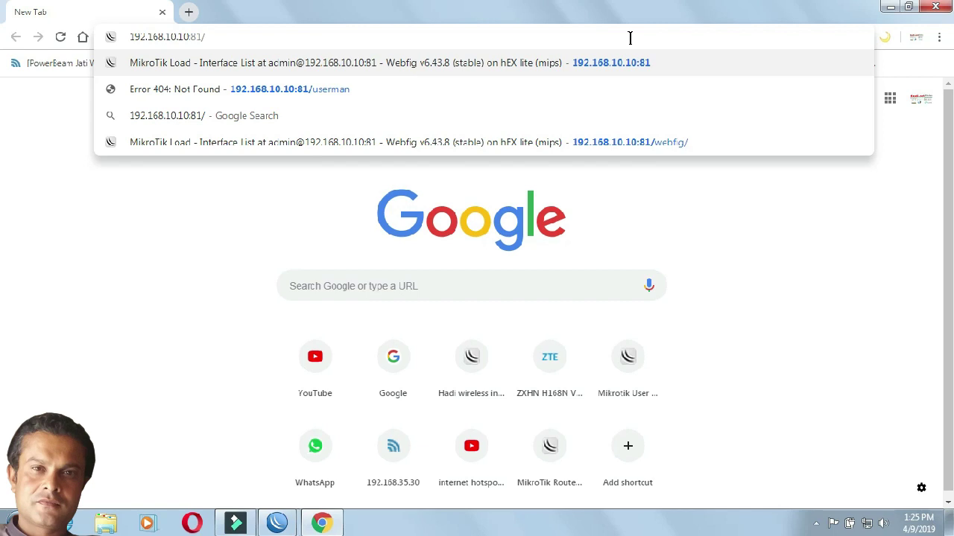
type("userman")
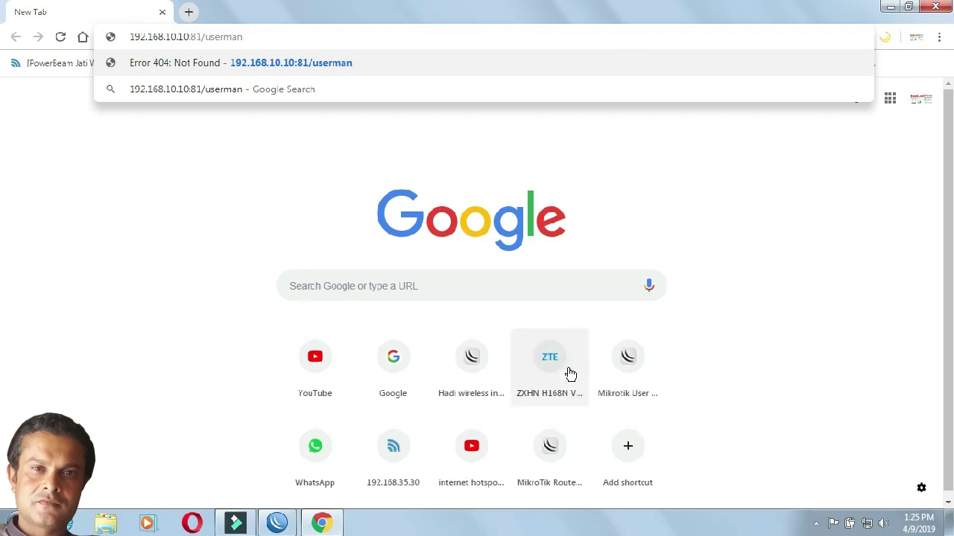
left_click(277, 525)
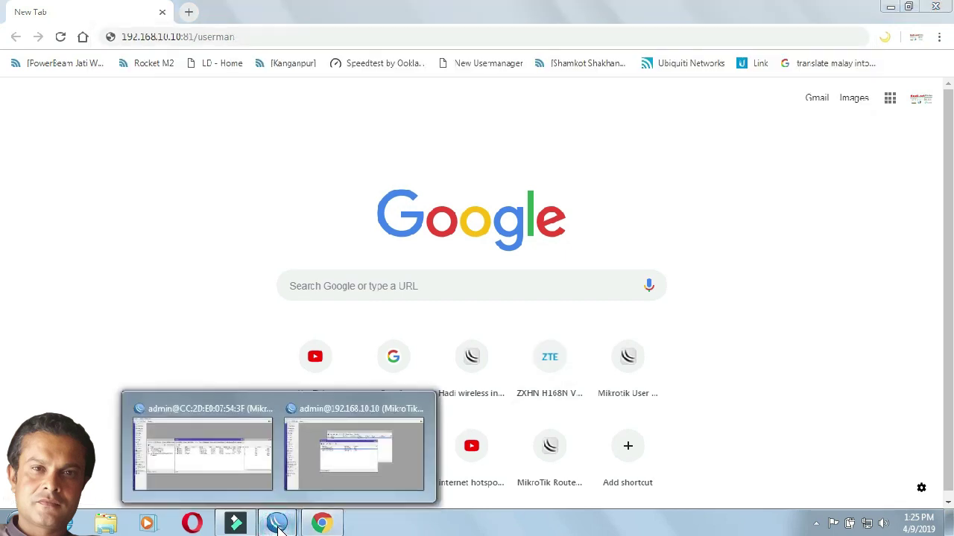
Step: Confirm in IP Services that www runs on port 81, then go back to Chrome's address bar
left_click(334, 486)
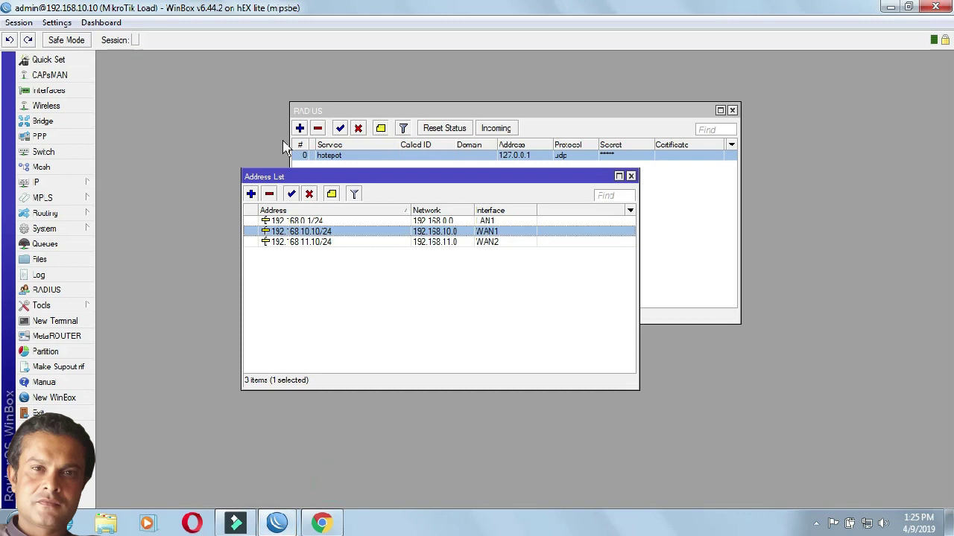
left_click(66, 184)
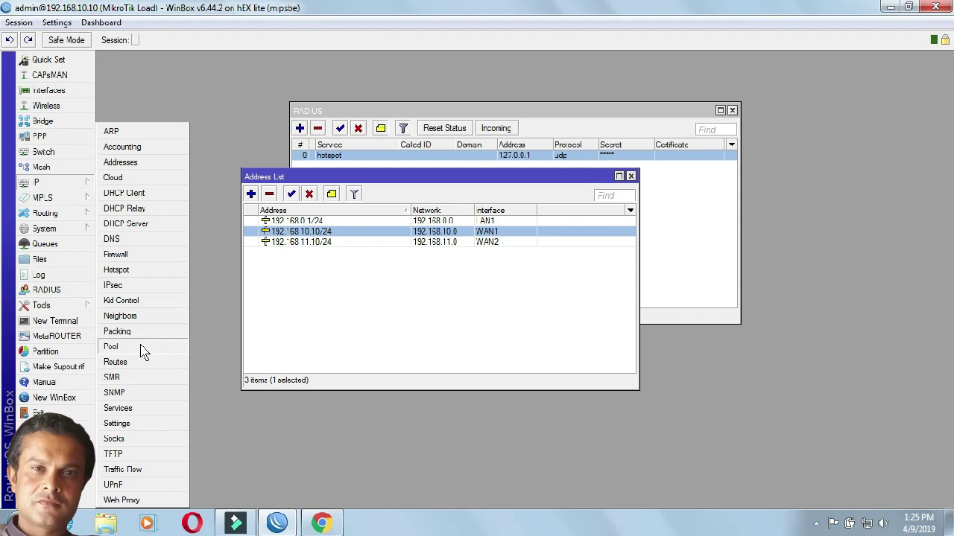
left_click(140, 408)
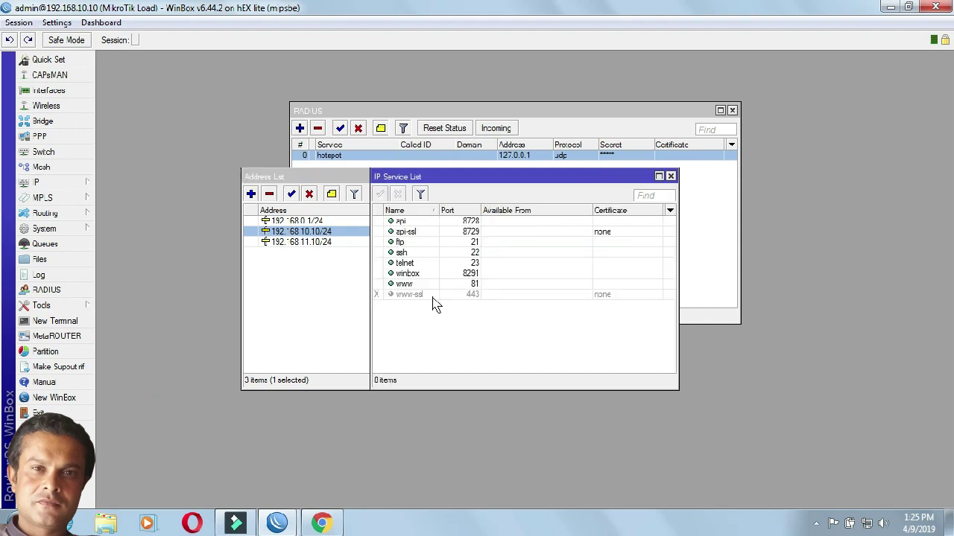
left_click(465, 285)
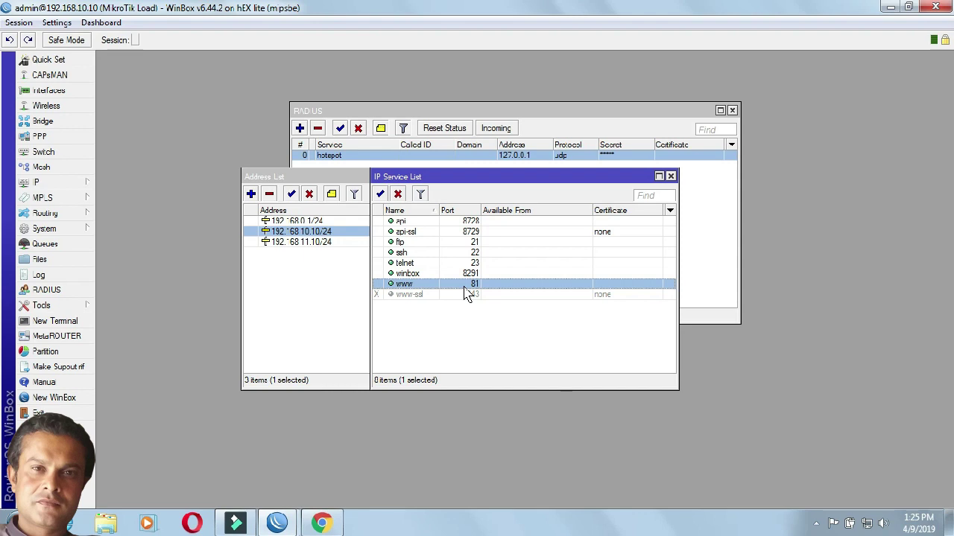
left_click(322, 523)
left_click(191, 38)
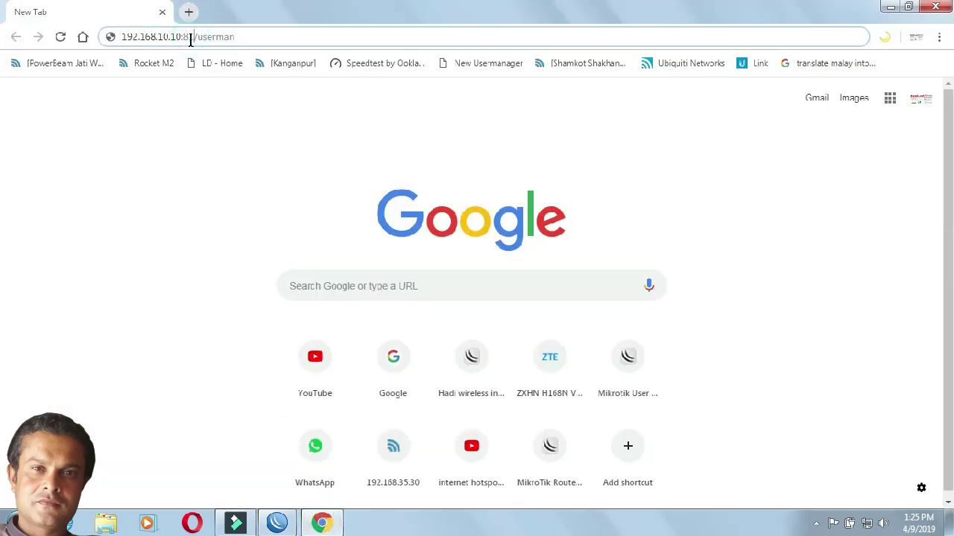
left_click(320, 525)
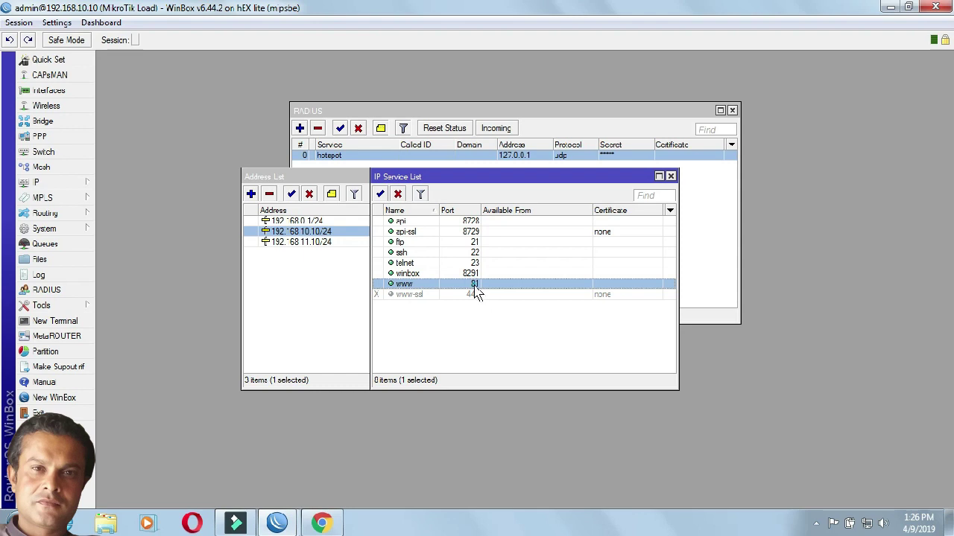
double_click(475, 287)
type("80")
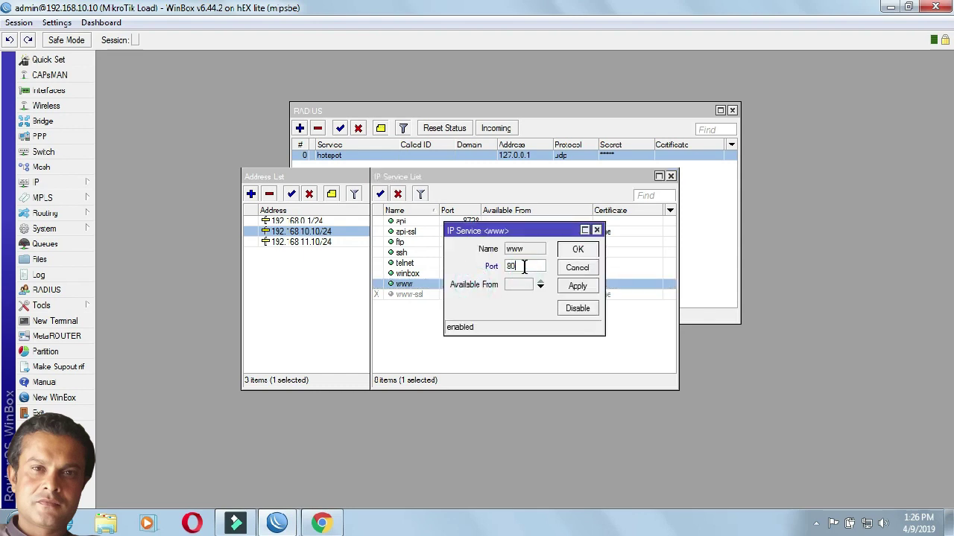
left_click(580, 269)
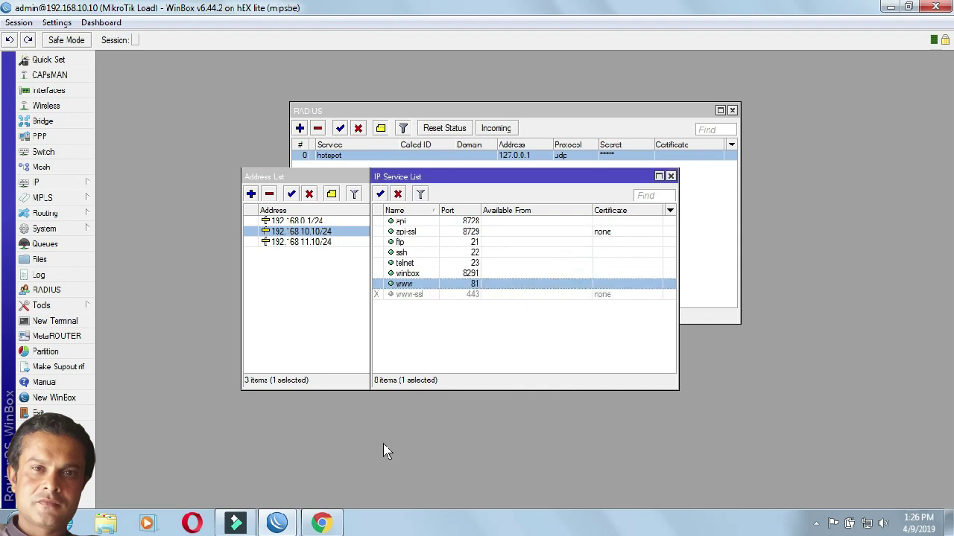
left_click(322, 523)
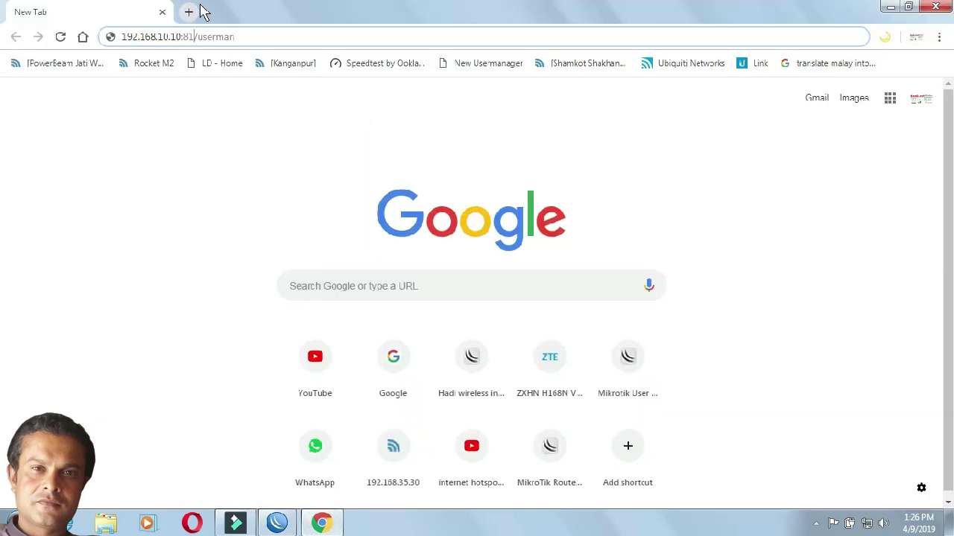
Step: Open a second tab and load 192.168.10.10/userman, removing the autocompleted text
left_click(190, 12)
type("192.1")
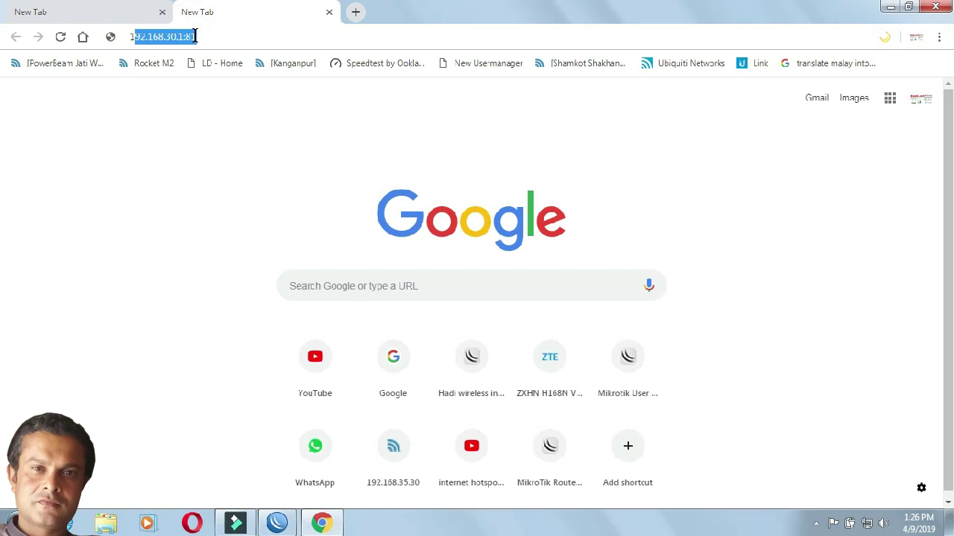
type("68.10.10")
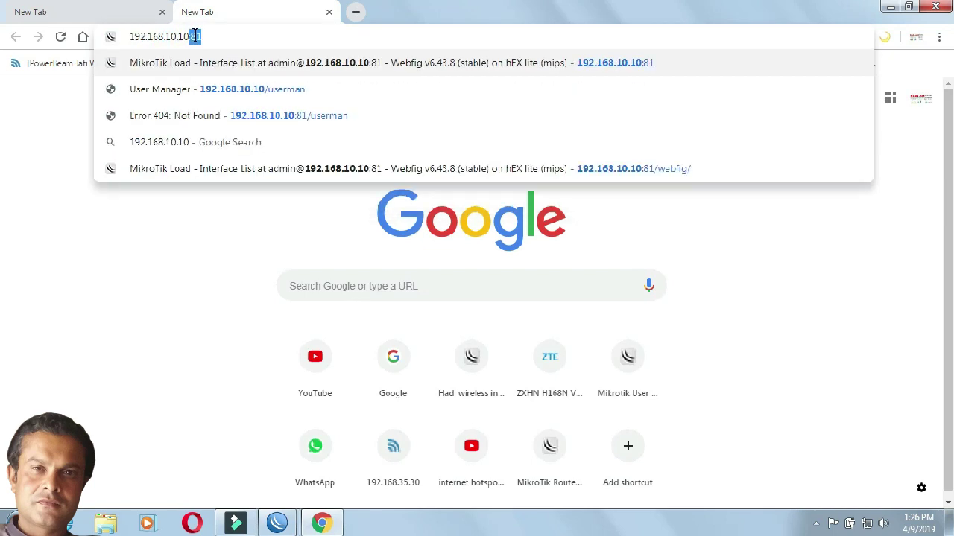
key("Delete")
type("/")
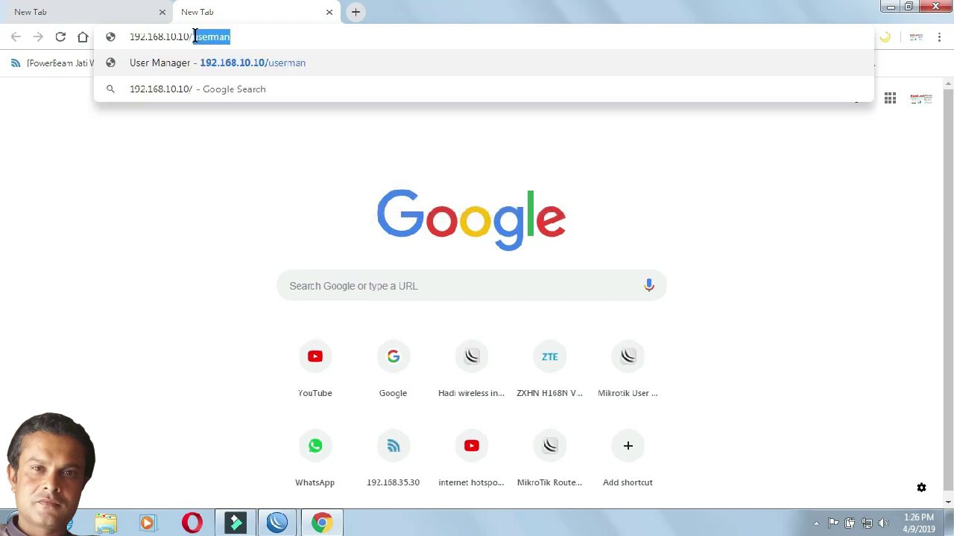
type("userman")
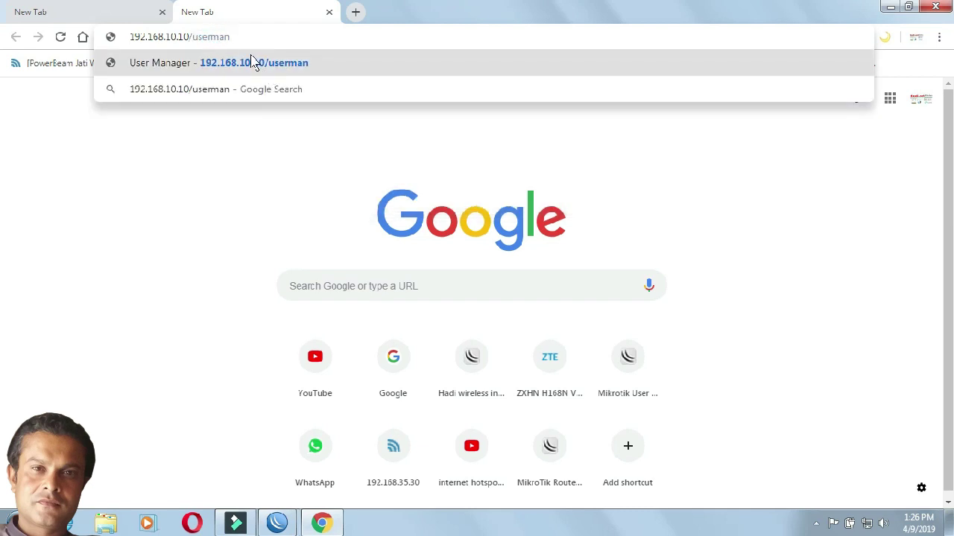
key("Return")
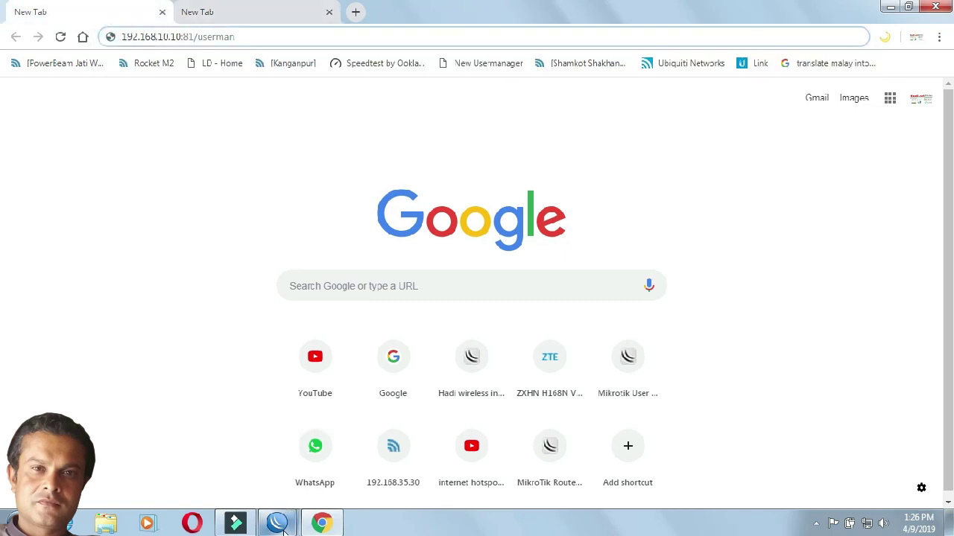
Step: In the other router's WinBox window, view the Hotspot Users list and select user test
mouse_move(283, 530)
left_click(336, 488)
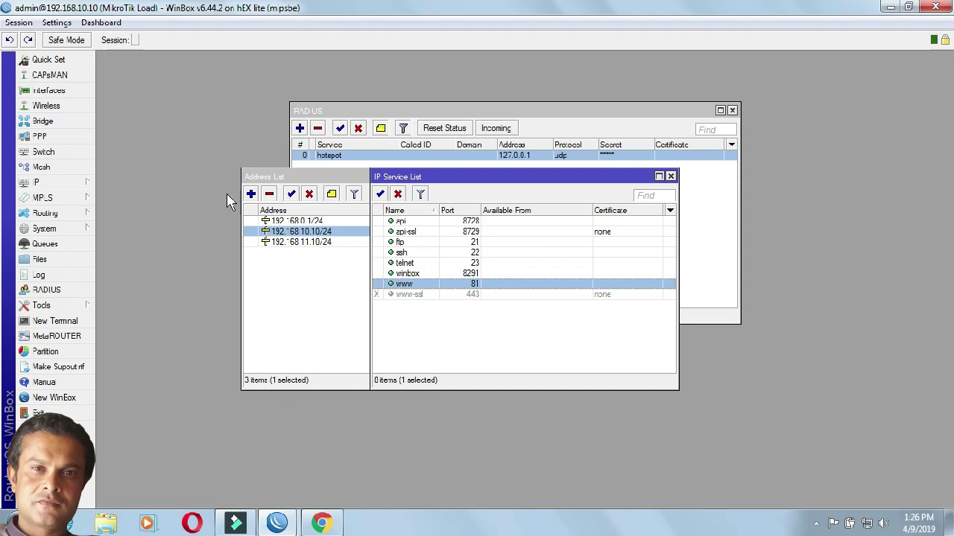
left_click(277, 522)
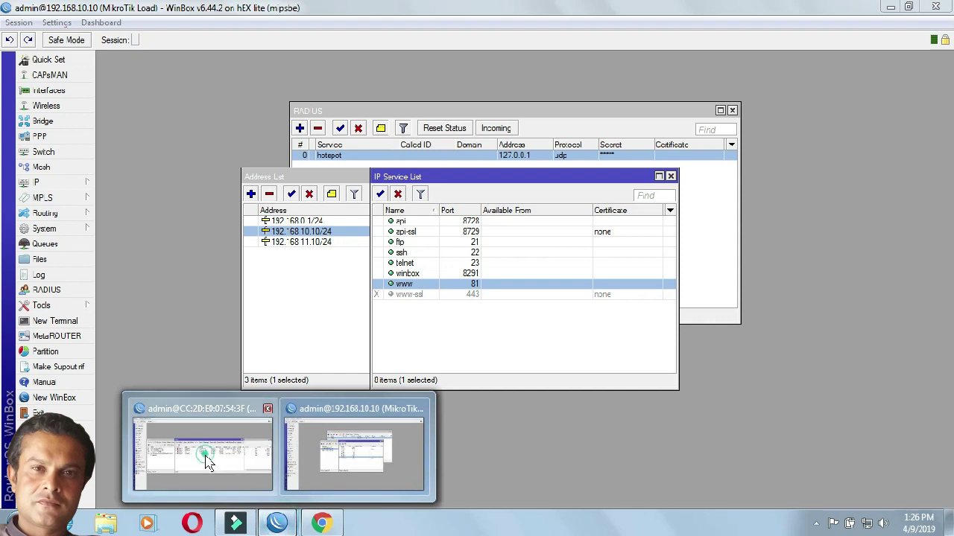
left_click(387, 447)
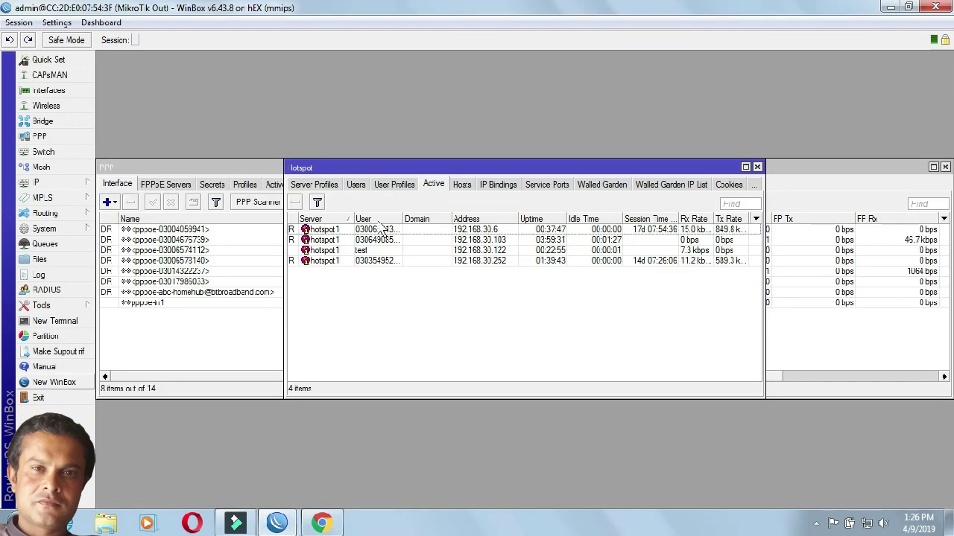
left_click(368, 253)
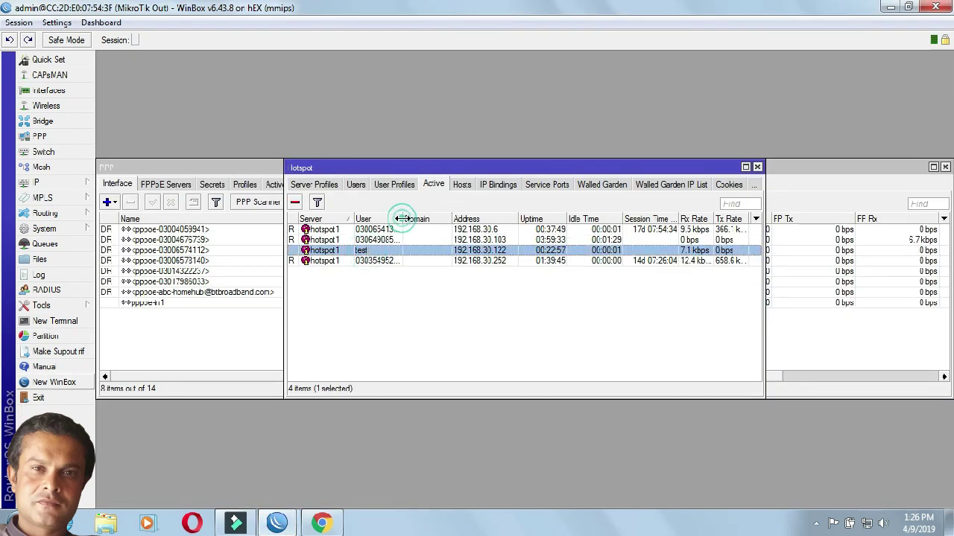
left_click_drag(402, 219, 447, 219)
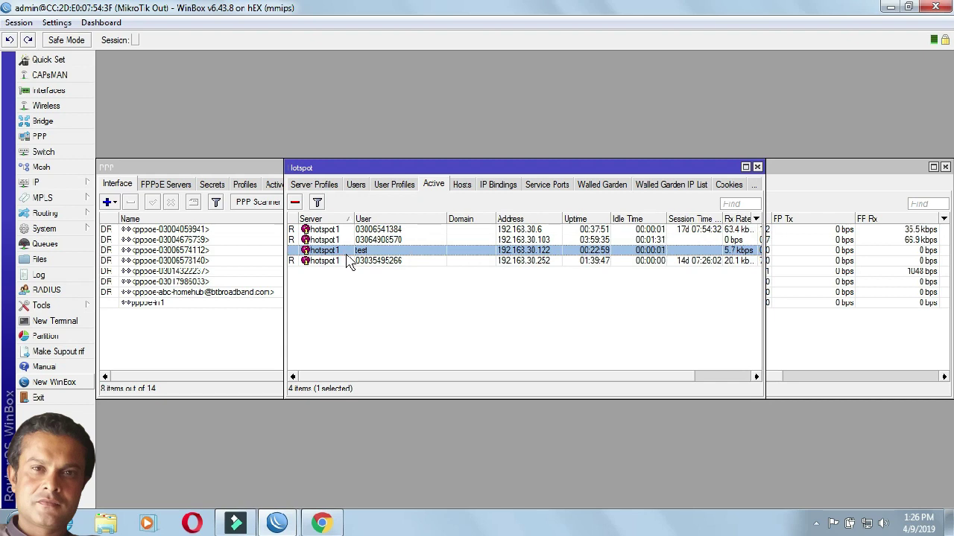
left_click(356, 185)
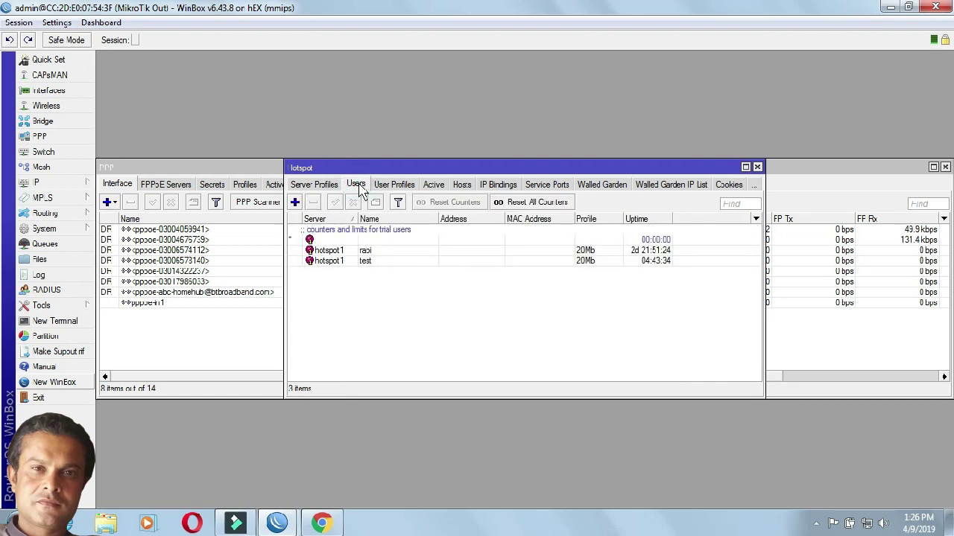
left_click(376, 262)
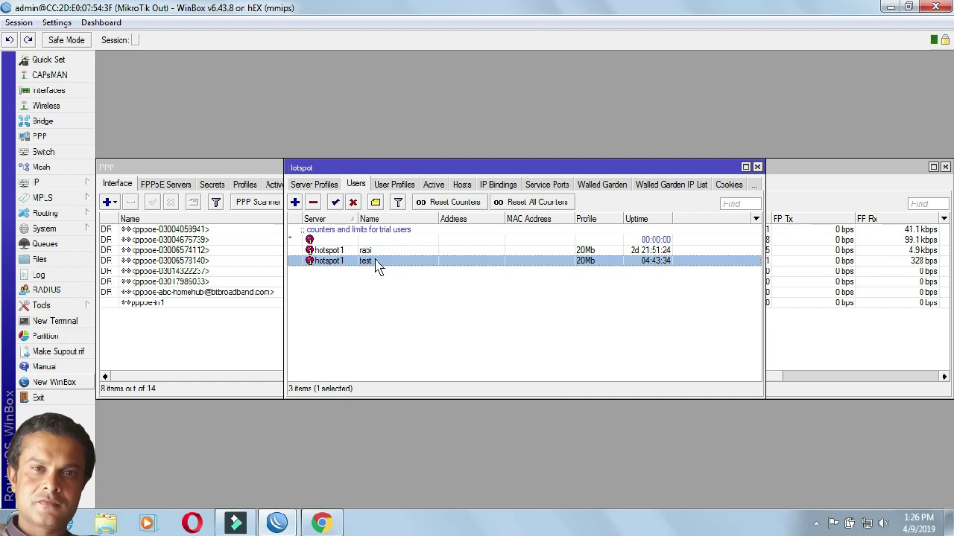
Step: Reload the userman page, log in as admin, close the spare tab and open Routers
left_click(319, 524)
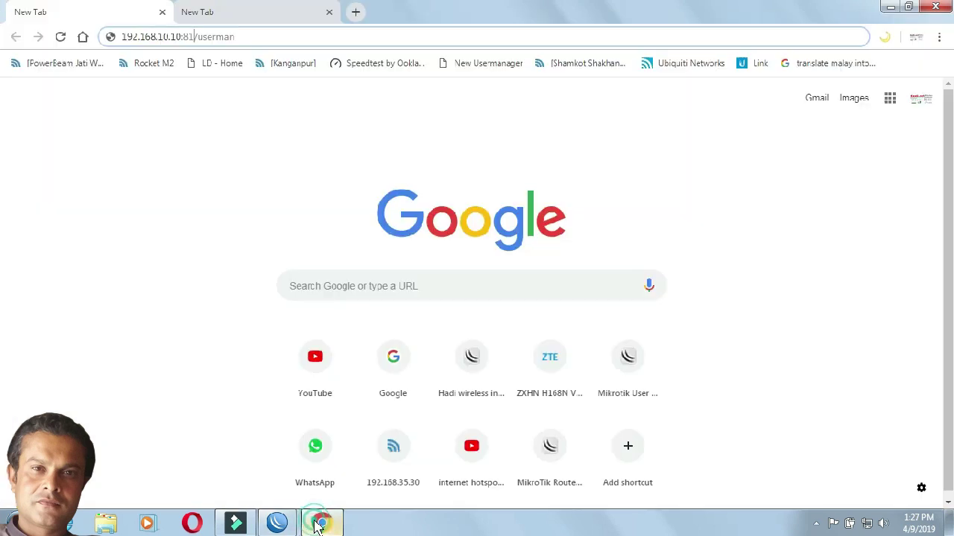
left_click(253, 38)
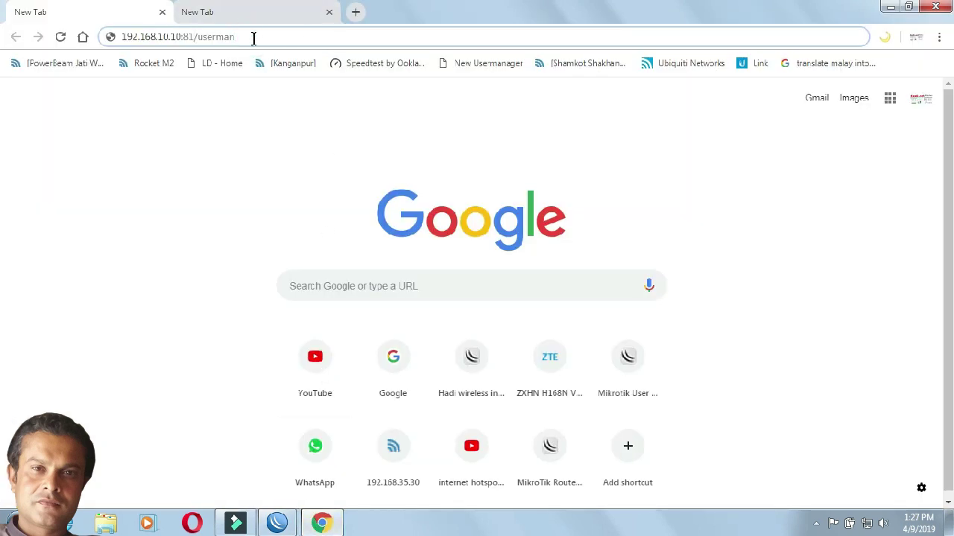
key("Return")
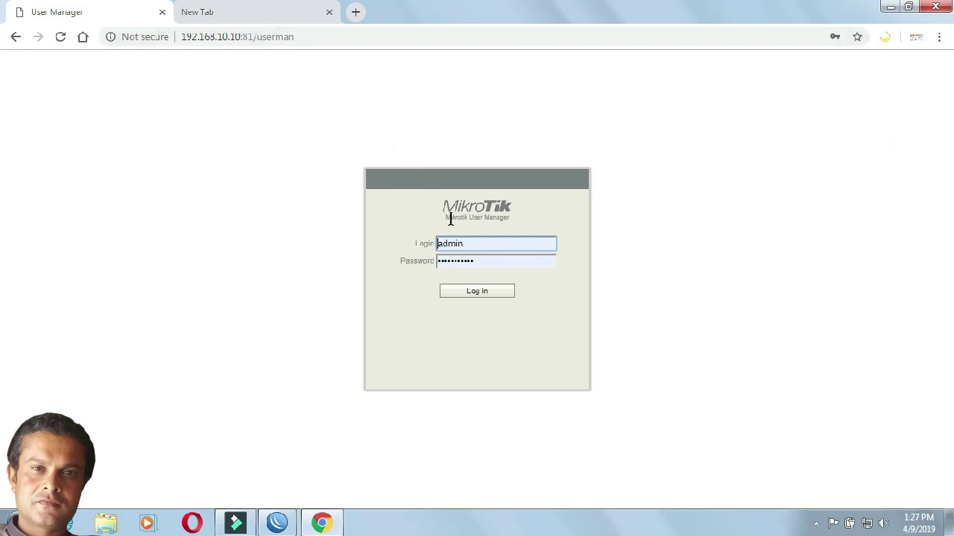
left_click(501, 264)
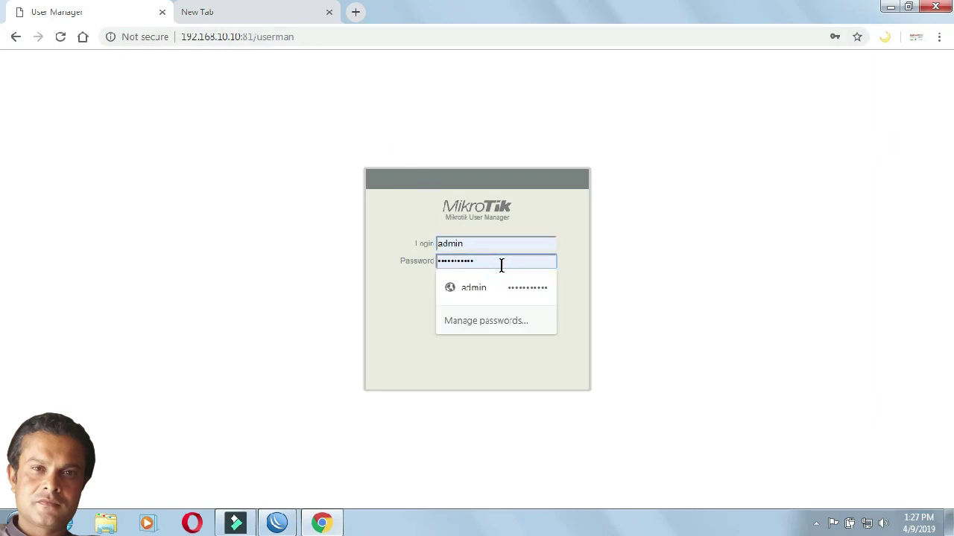
key("BackSpace")
key("BackSpace")
key("BackSpace")
key("BackSpace")
key("BackSpace")
key("BackSpace")
key("BackSpace")
key("BackSpace")
key("BackSpace")
key("BackSpace")
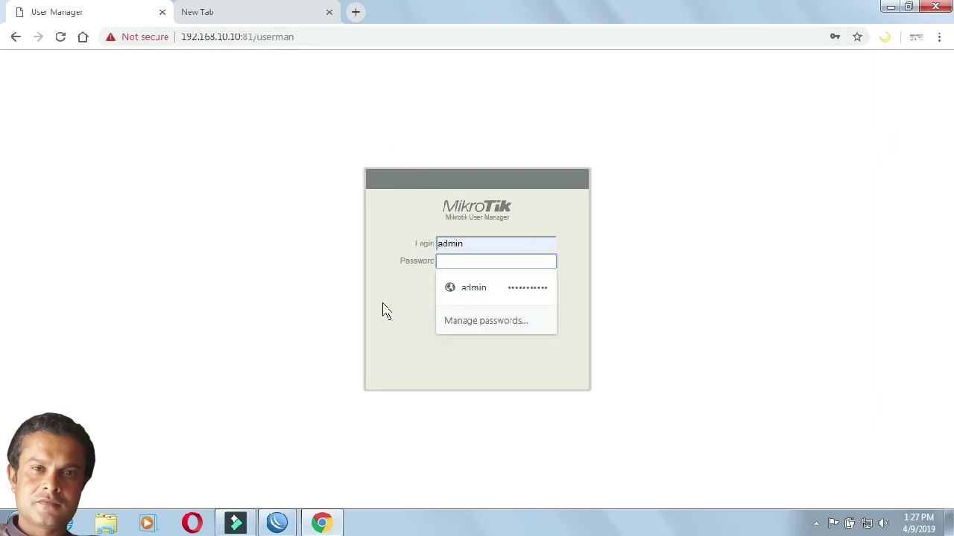
left_click(385, 305)
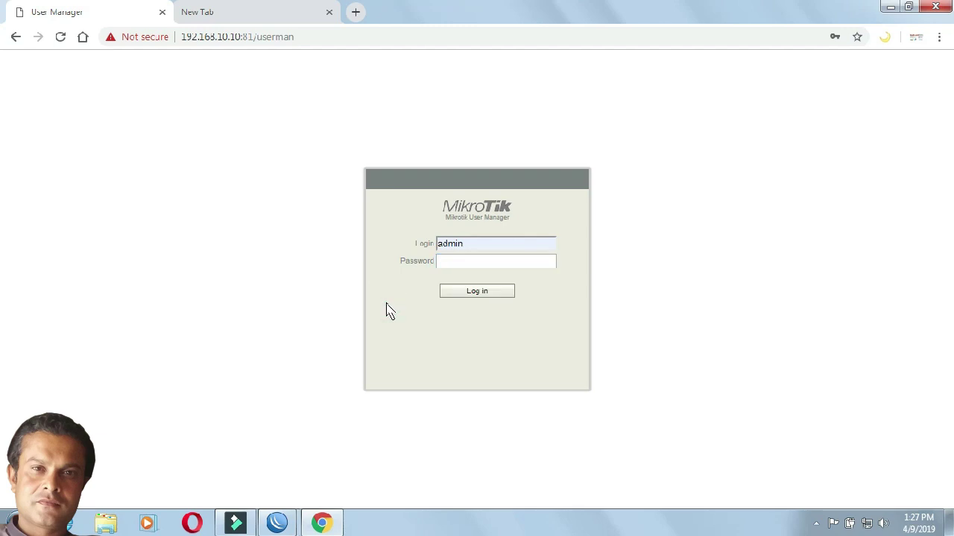
left_click(501, 293)
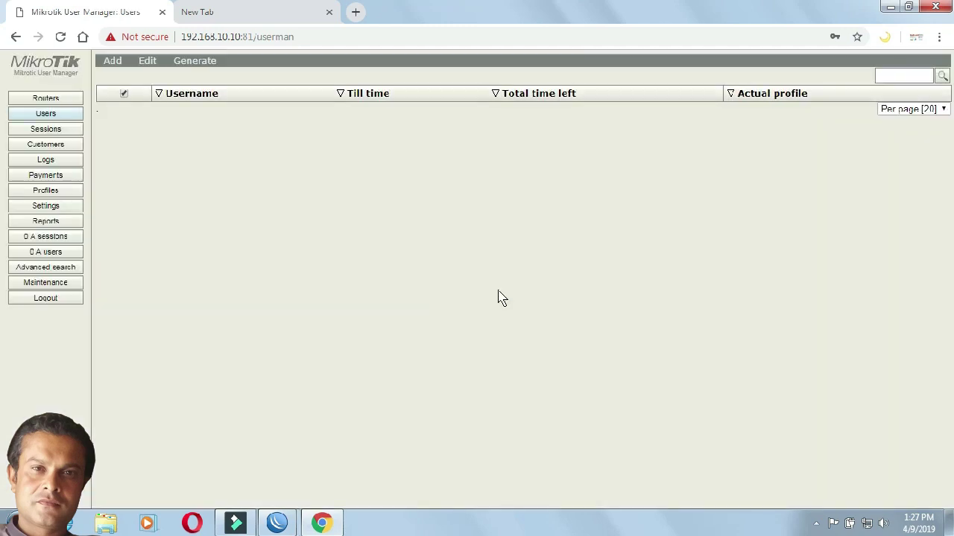
left_click(330, 12)
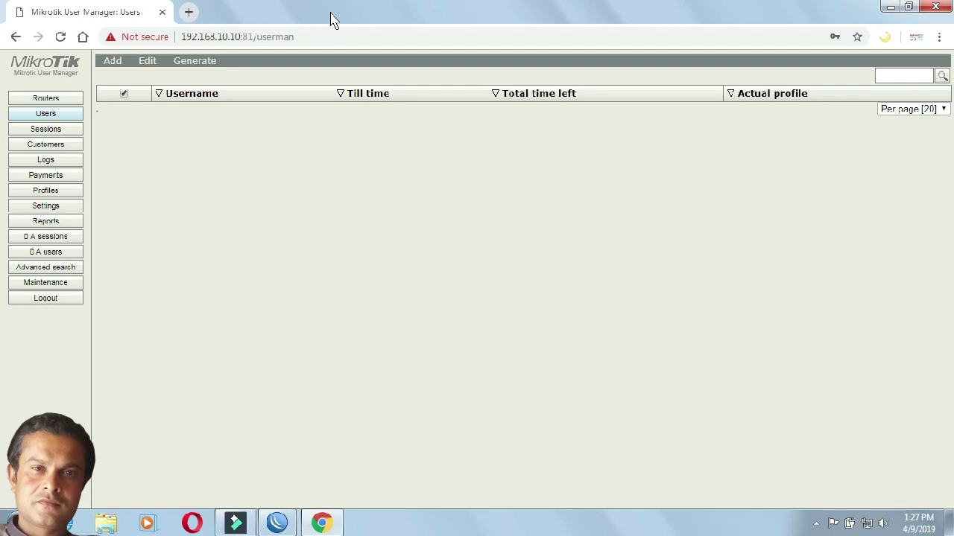
left_click(69, 103)
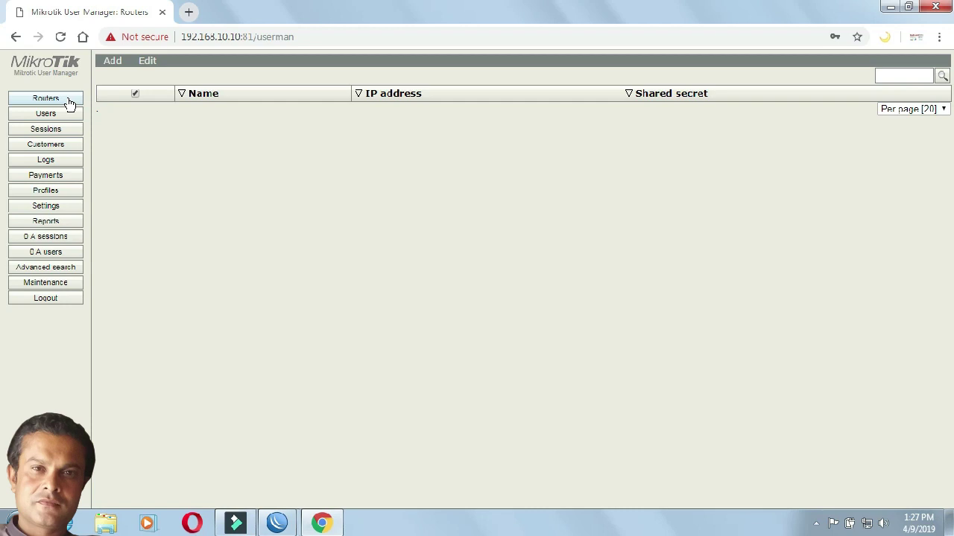
Step: Start a new User Manager router via Add > New and type its name
left_click(123, 66)
left_click(120, 80)
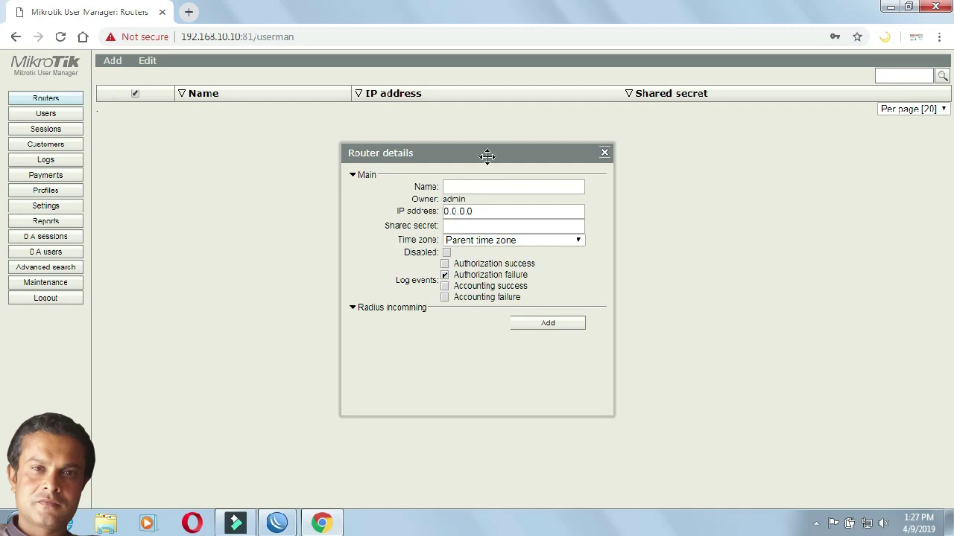
left_click_drag(488, 156, 474, 147)
left_click(463, 177)
type("hadi")
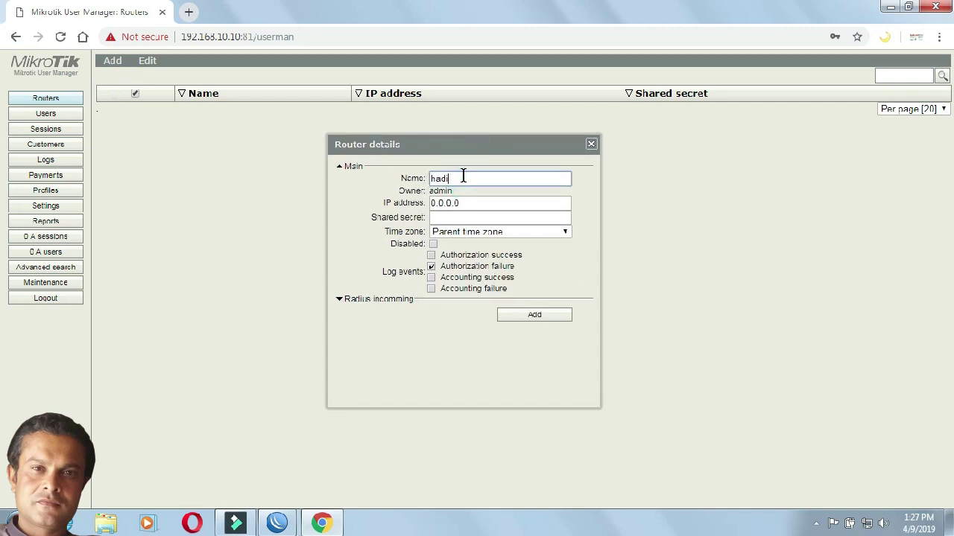
left_click(472, 204)
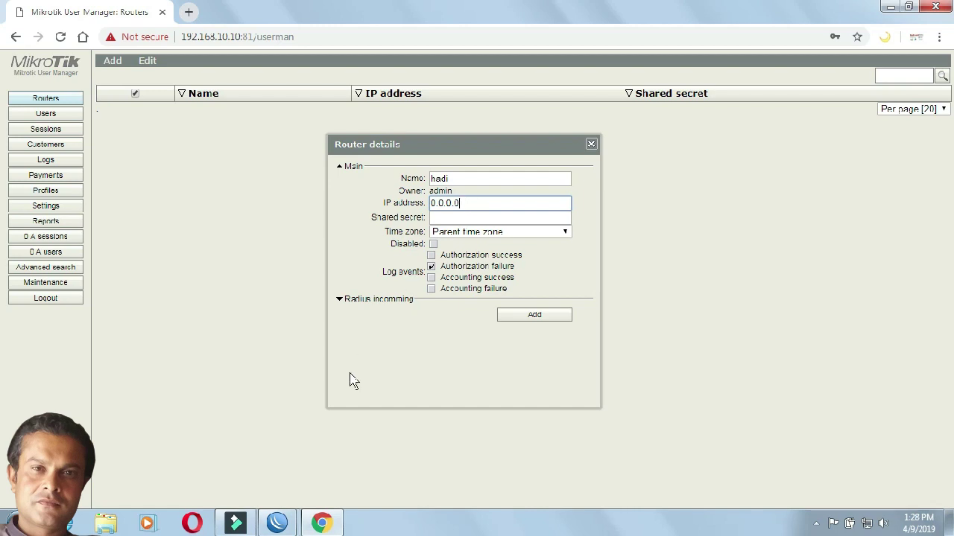
Step: Check in WinBox that the hotspot RADIUS entry's address is 127.0.0.1, then return to Chrome
mouse_move(277, 523)
left_click(320, 483)
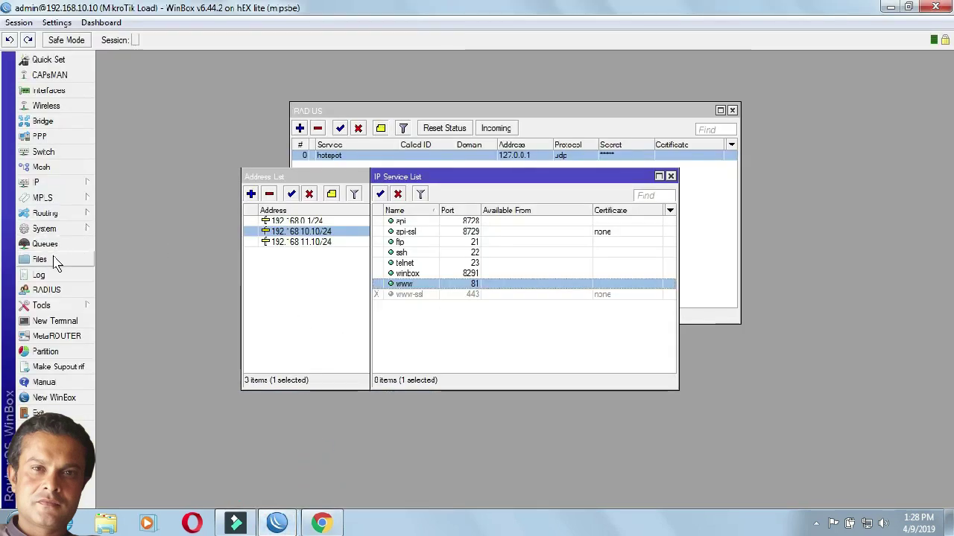
left_click(58, 289)
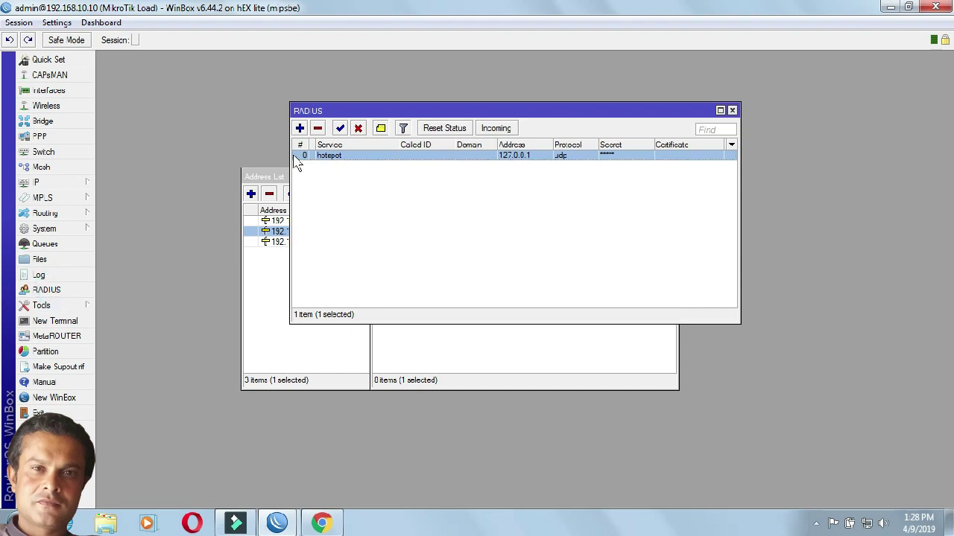
double_click(322, 155)
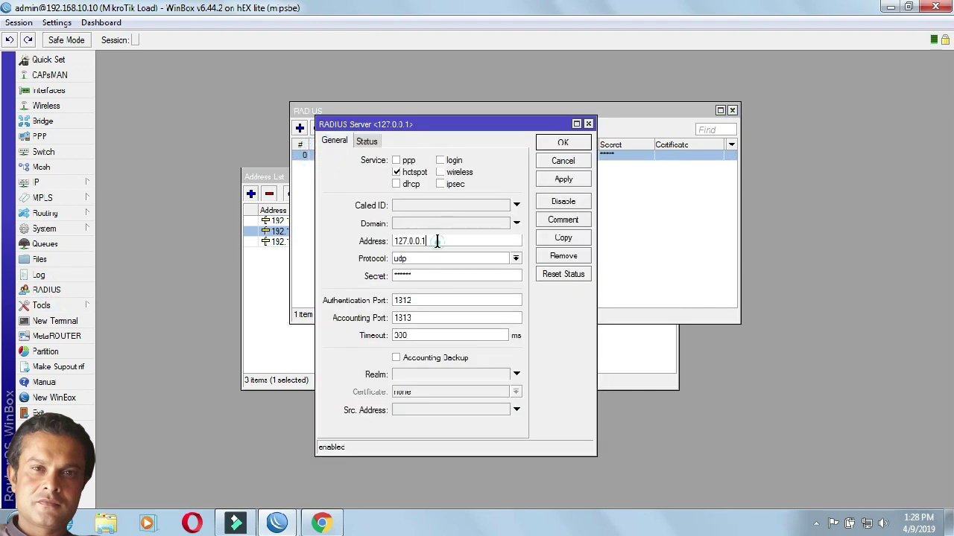
left_click_drag(438, 241, 383, 252)
left_click(324, 525)
Step: Add a router at IP 127.0.0.1 with its shared secret and the +05:00 time zone
left_click_drag(471, 203, 417, 217)
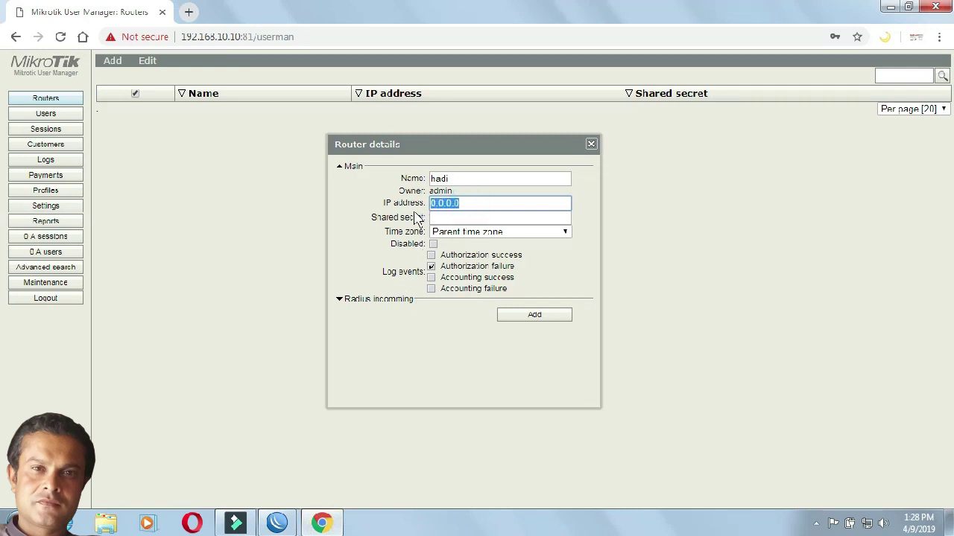
type("127")
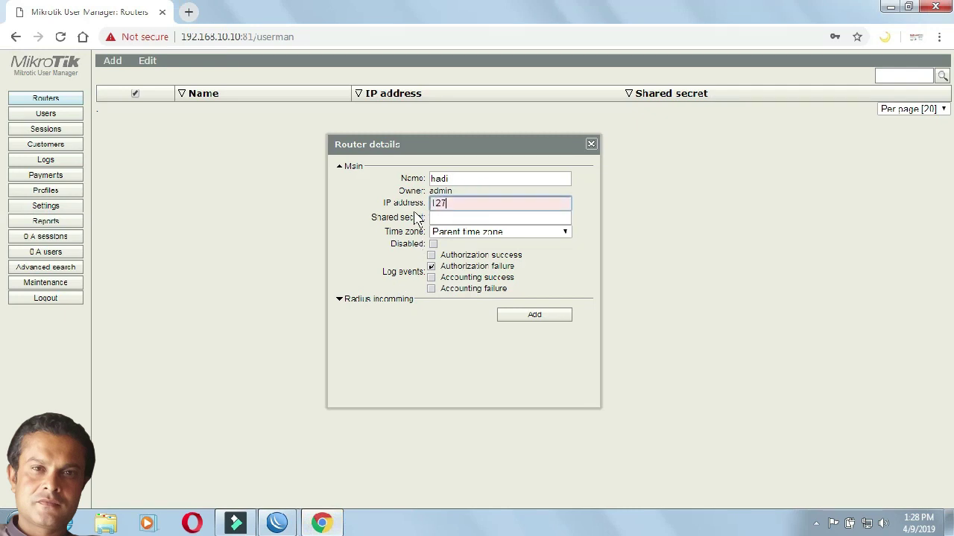
type(".0.0.1")
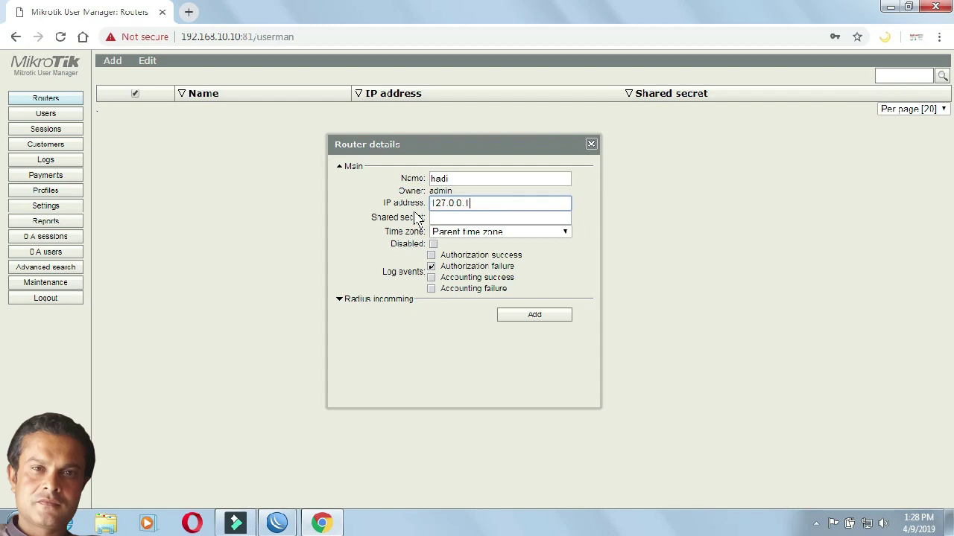
left_click(507, 219)
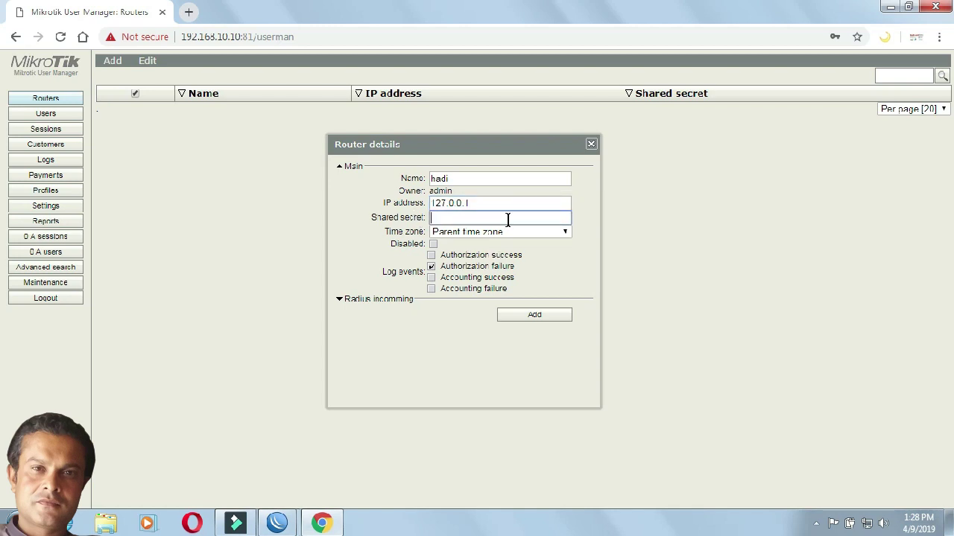
type("123456")
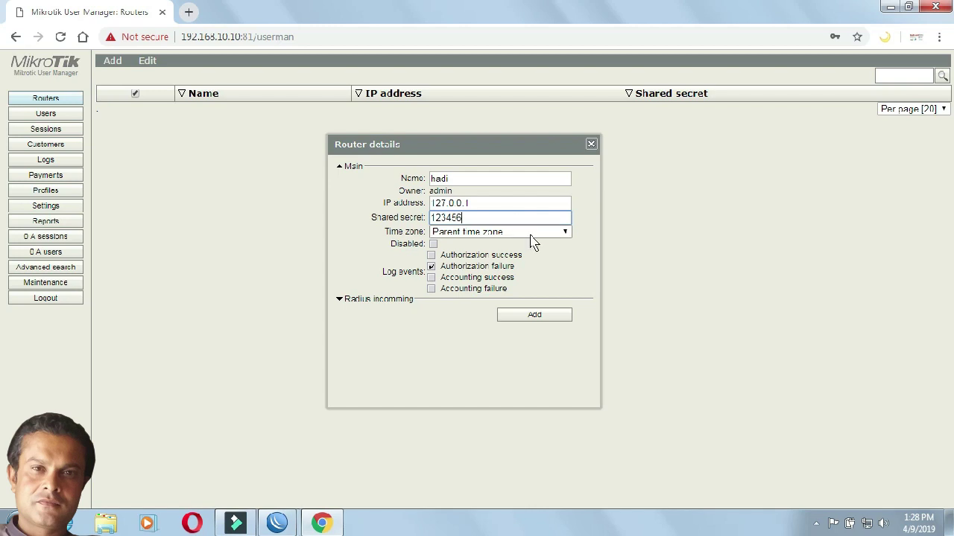
left_click(563, 232)
left_click(568, 264)
left_click_drag(568, 267, 568, 298)
left_click(476, 441)
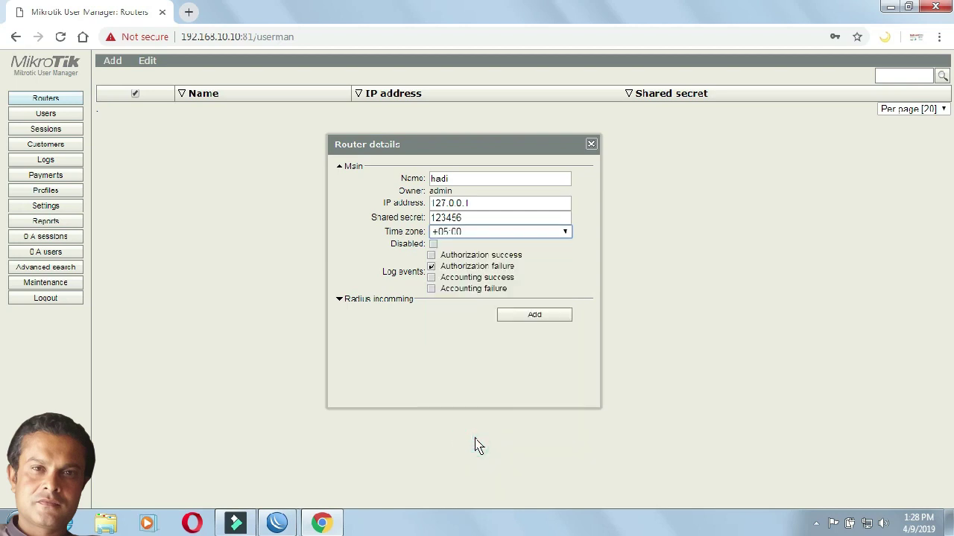
left_click(523, 325)
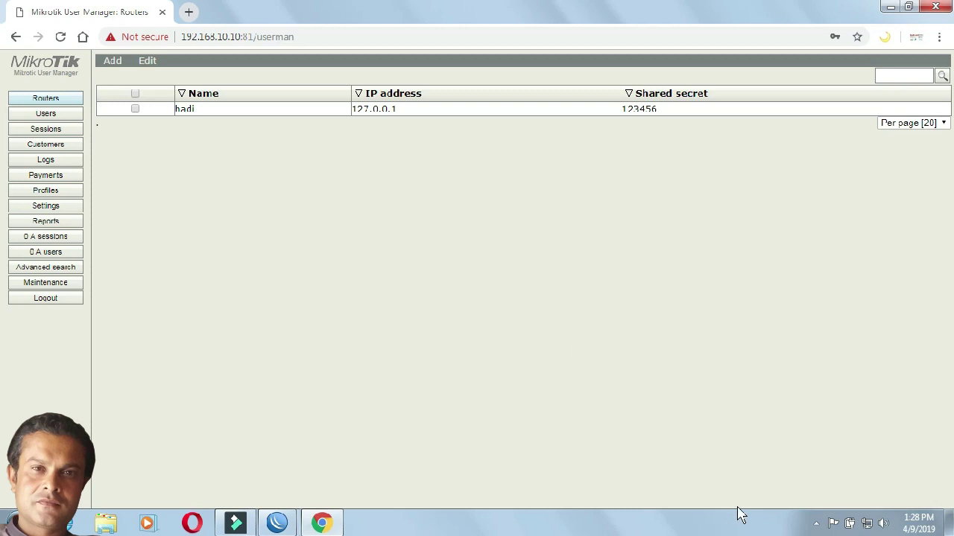
left_click(816, 524)
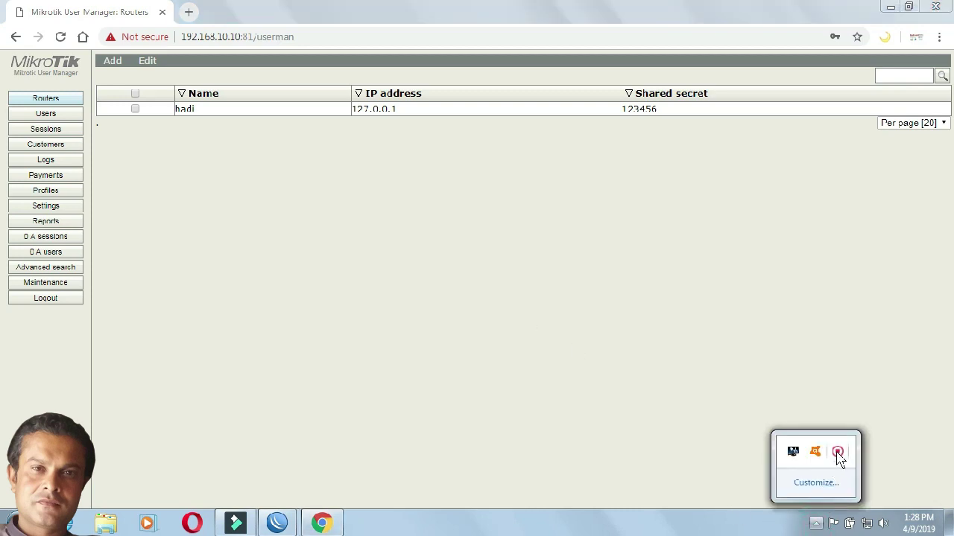
left_click(837, 452)
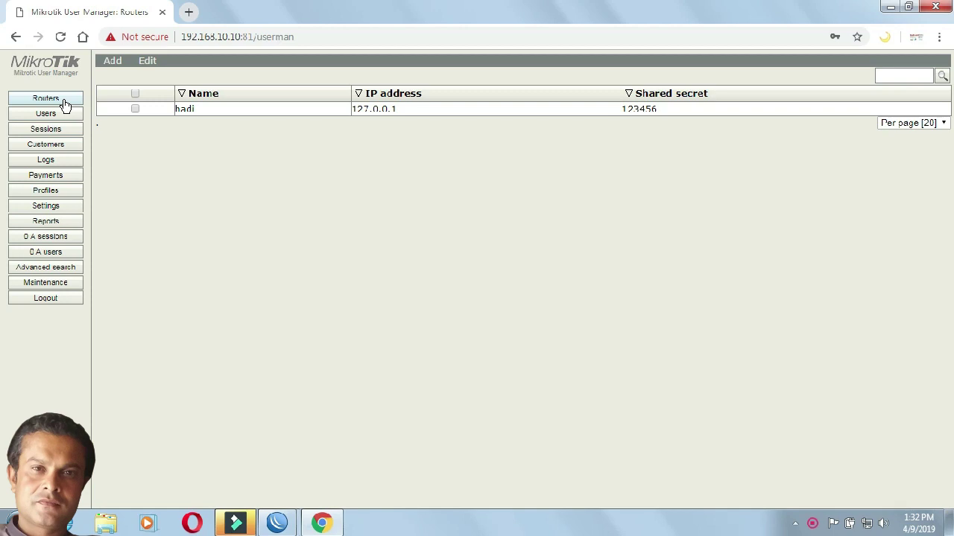
left_click(193, 111)
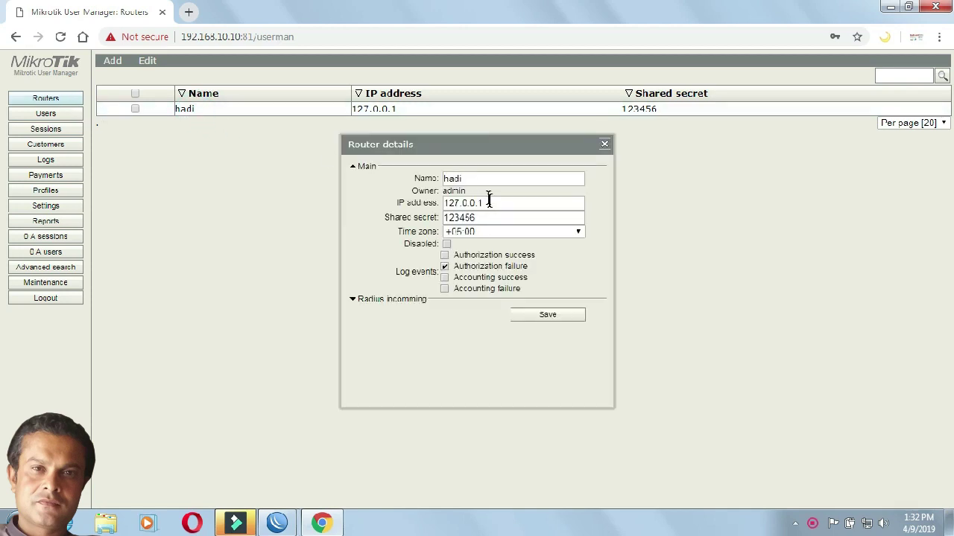
left_click_drag(492, 202, 434, 205)
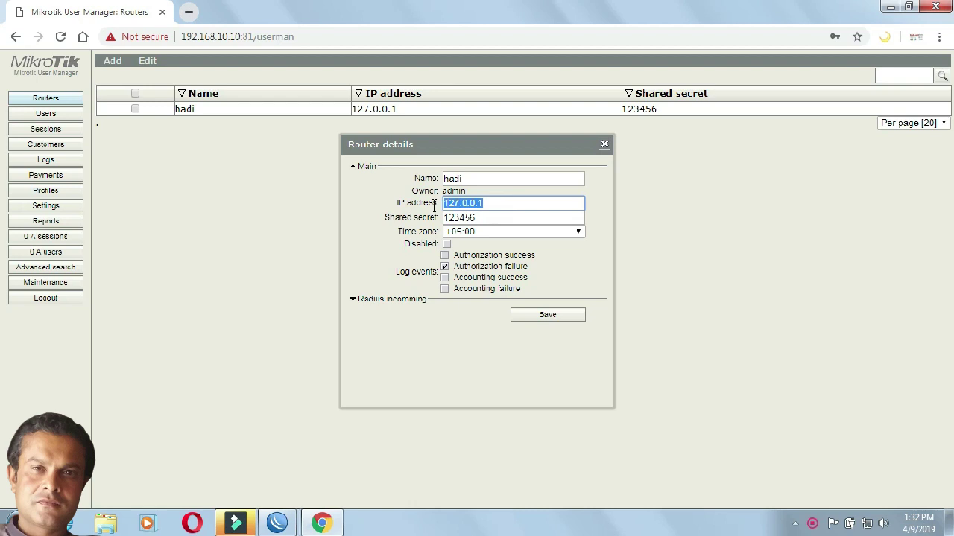
left_click_drag(540, 143, 543, 144)
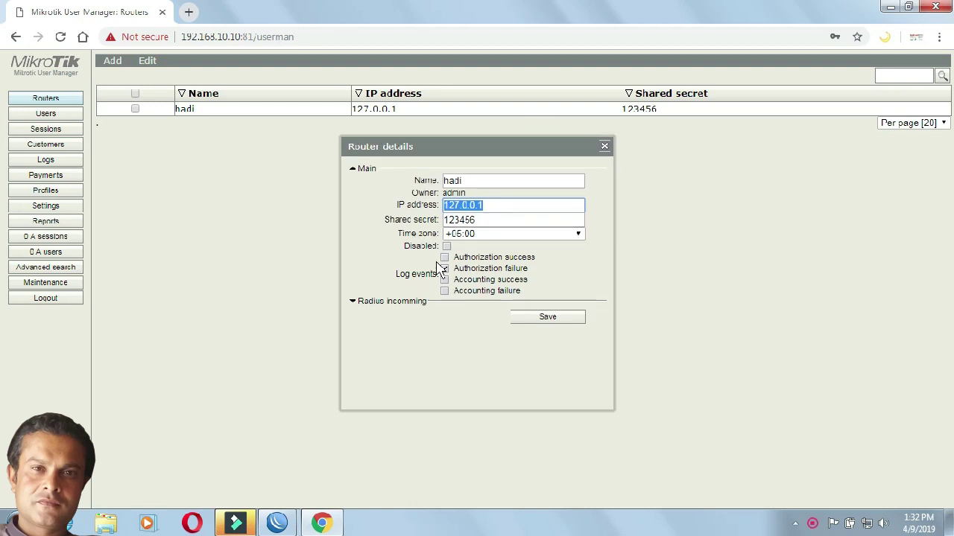
left_click(604, 146)
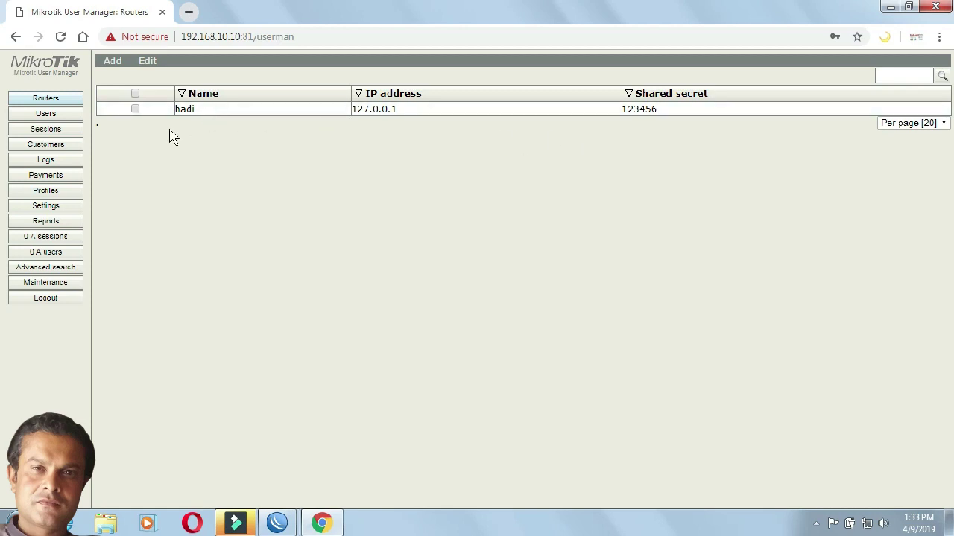
Step: Open a blank Limitation details form from the Profiles section's Limitations tab
left_click(64, 197)
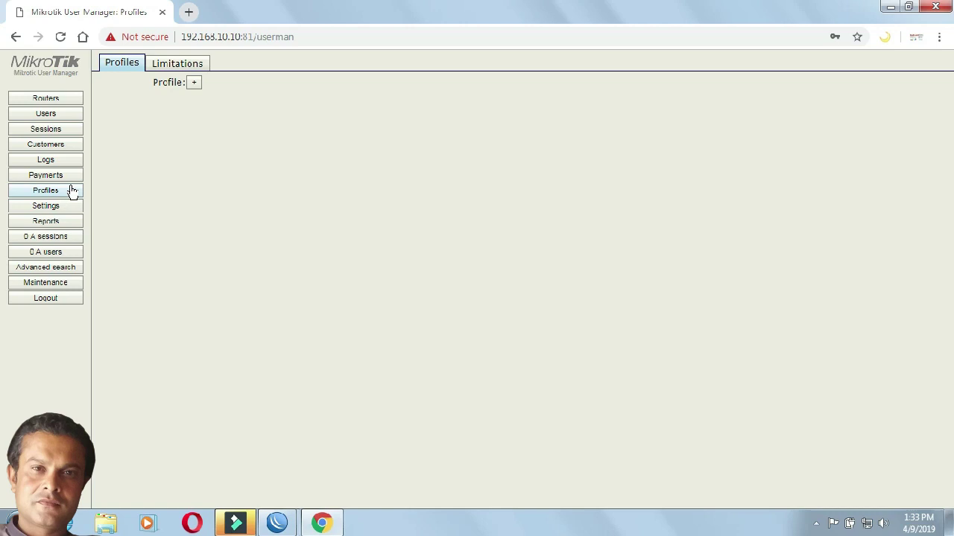
left_click(126, 66)
left_click(178, 64)
left_click(122, 64)
left_click(157, 67)
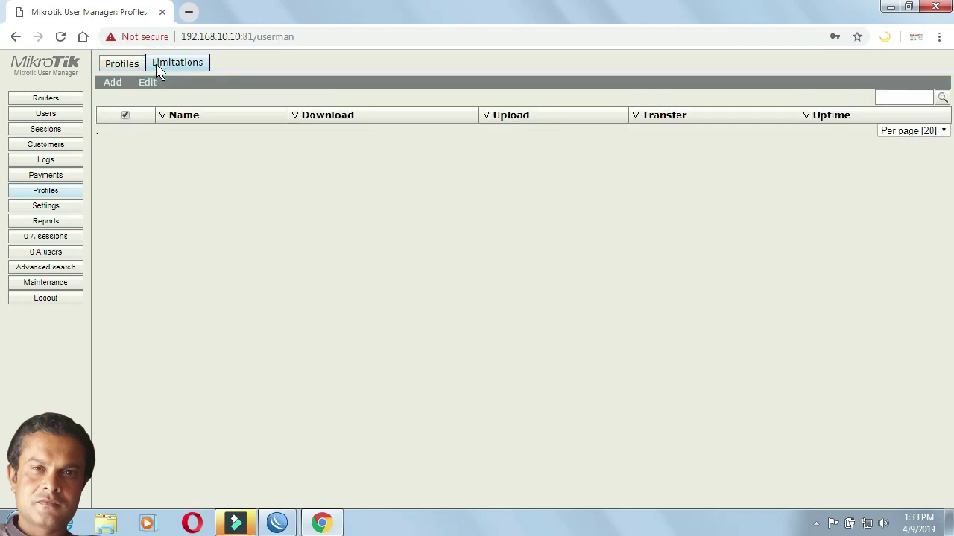
left_click(113, 84)
left_click(116, 97)
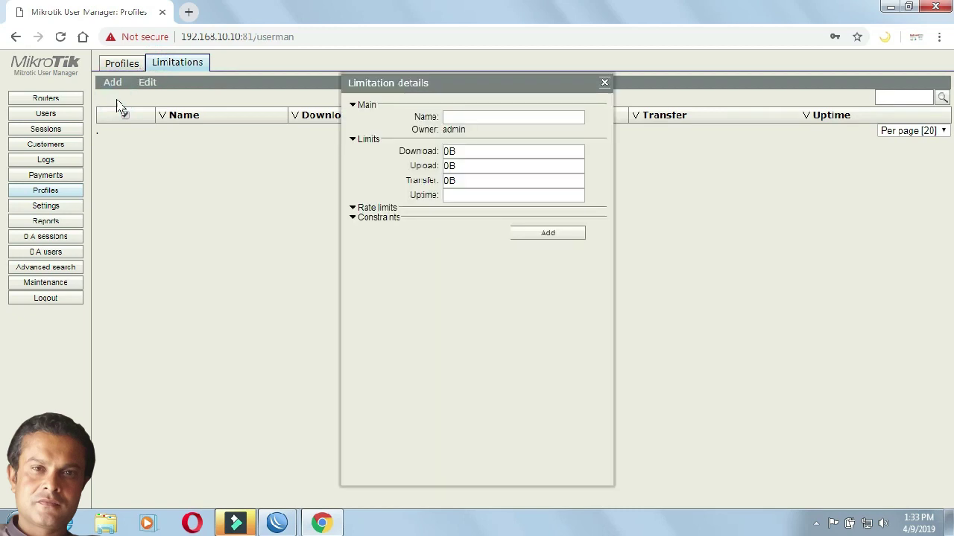
Step: Create the 7 Day limitation with receive rate 1m and transmit rate 4m
left_click(457, 121)
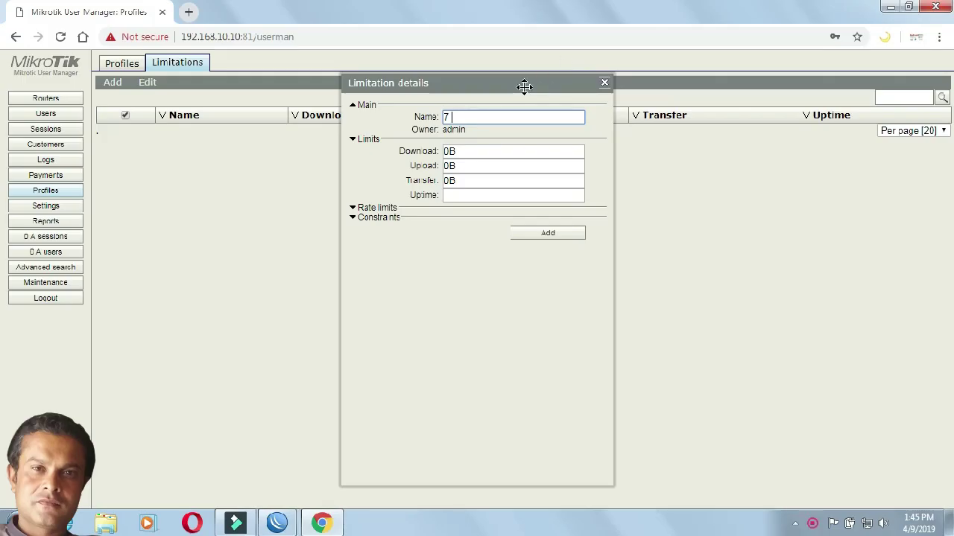
type("7 Day")
left_click(357, 210)
left_click(480, 221)
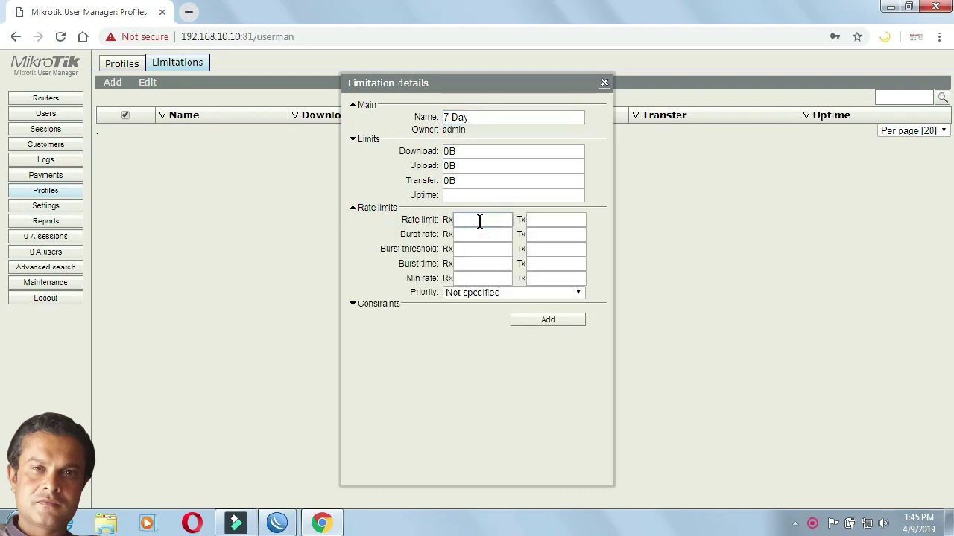
type("1m")
key("Tab")
type("4m")
left_click(519, 329)
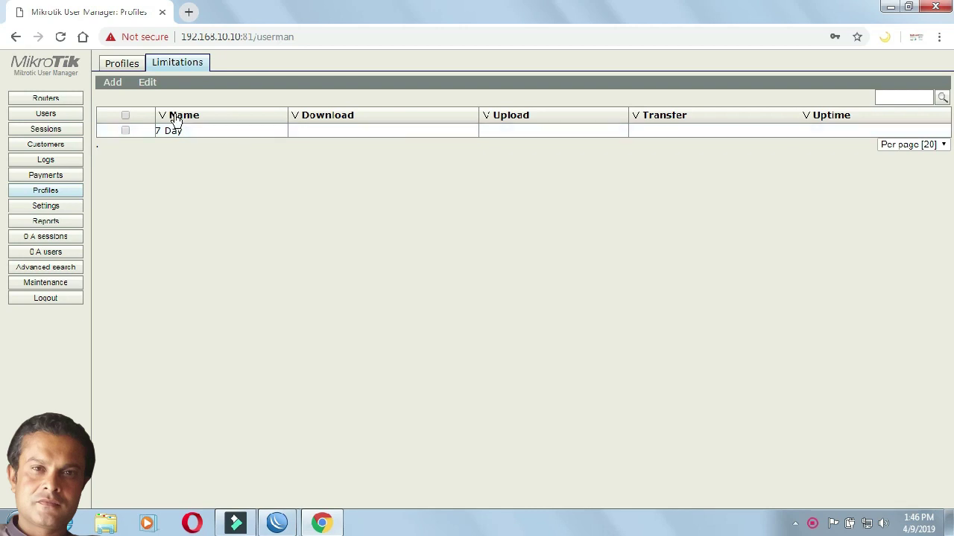
Step: Create the 30 Day limitation with the same 1m/4m rate limits
left_click(112, 88)
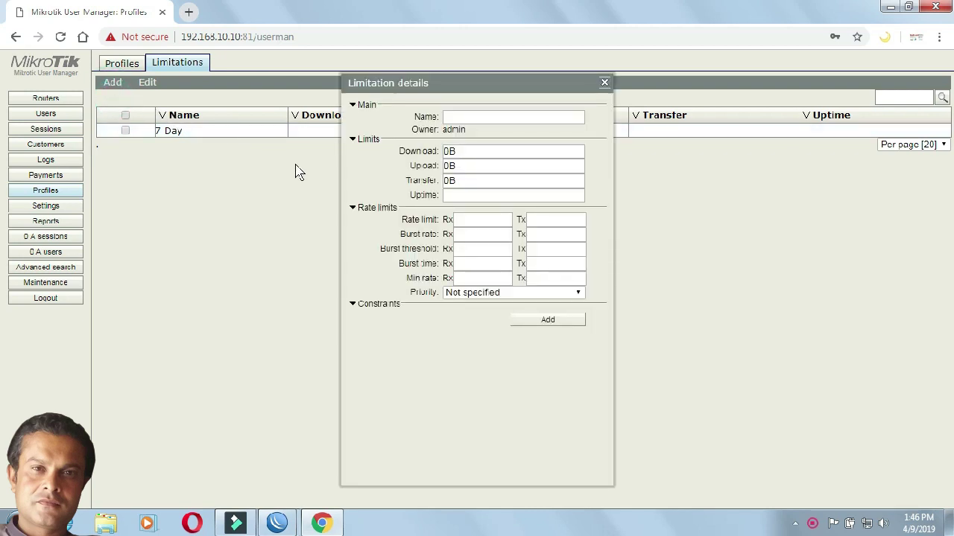
left_click(466, 117)
type("30 Day")
key("Tab")
key("Tab")
key("Tab")
key("Tab")
key("Tab")
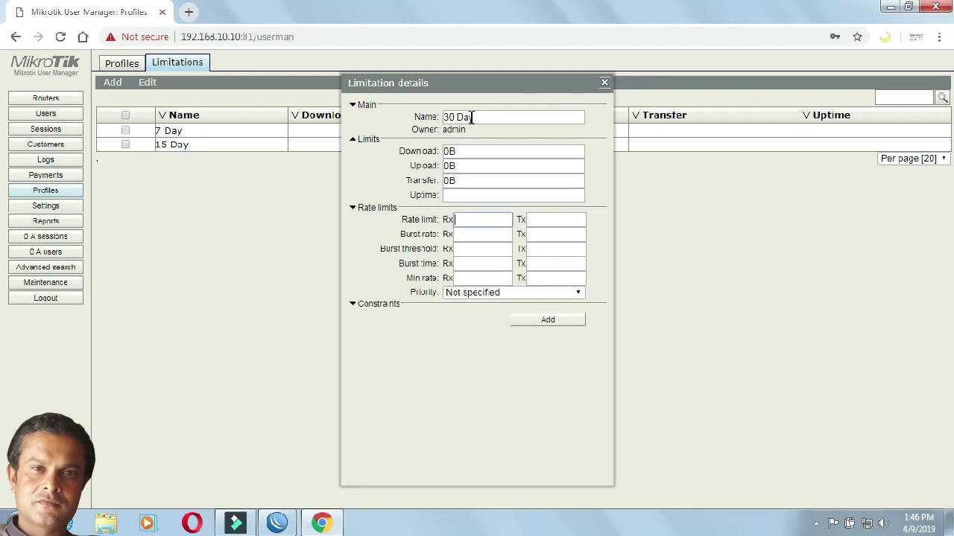
type("1m")
key("Tab")
type("4m")
left_click(543, 320)
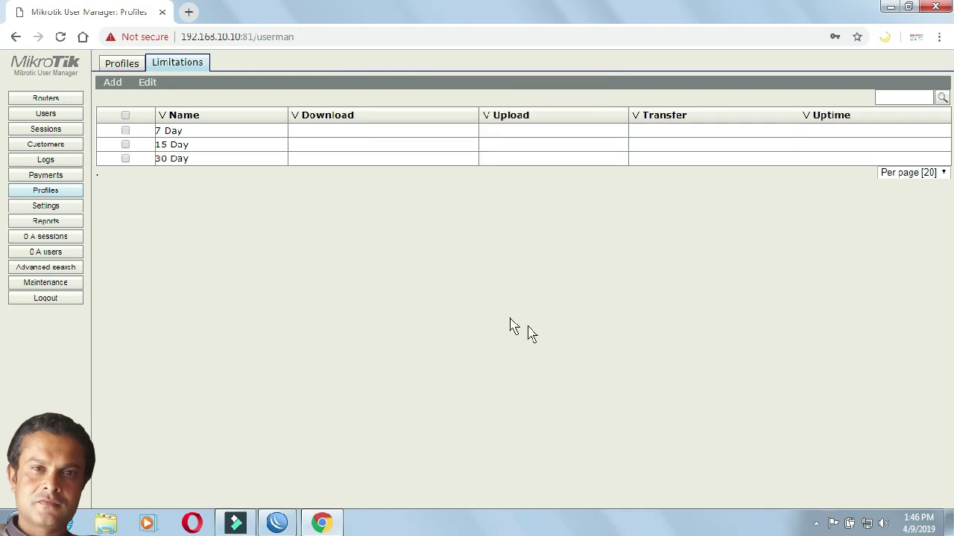
Step: Create a new profile named 7 Day
left_click(124, 67)
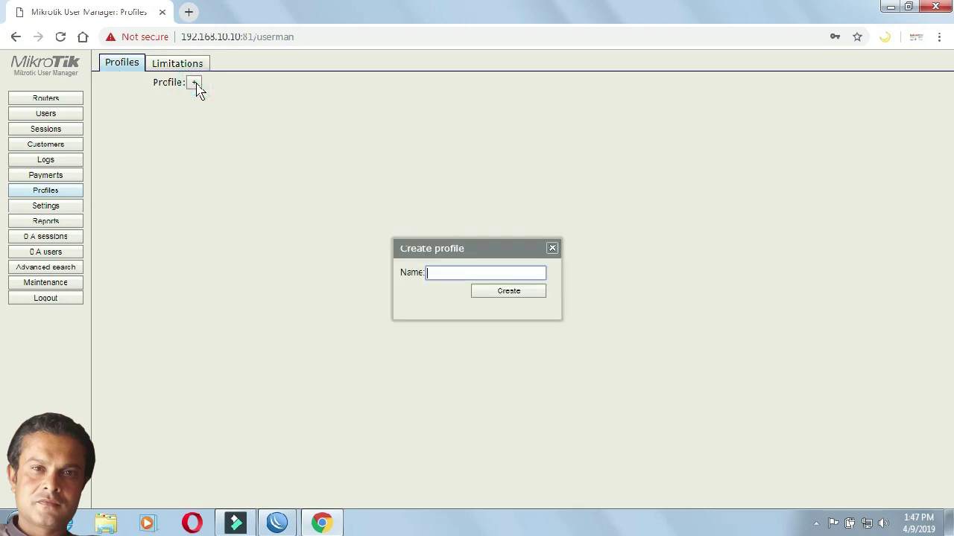
left_click_drag(411, 249, 408, 166)
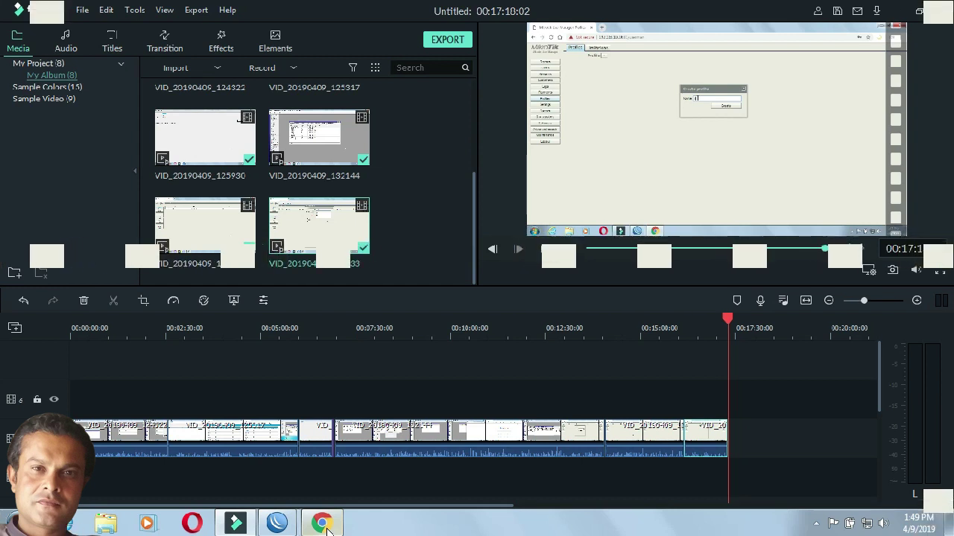
left_click(322, 524)
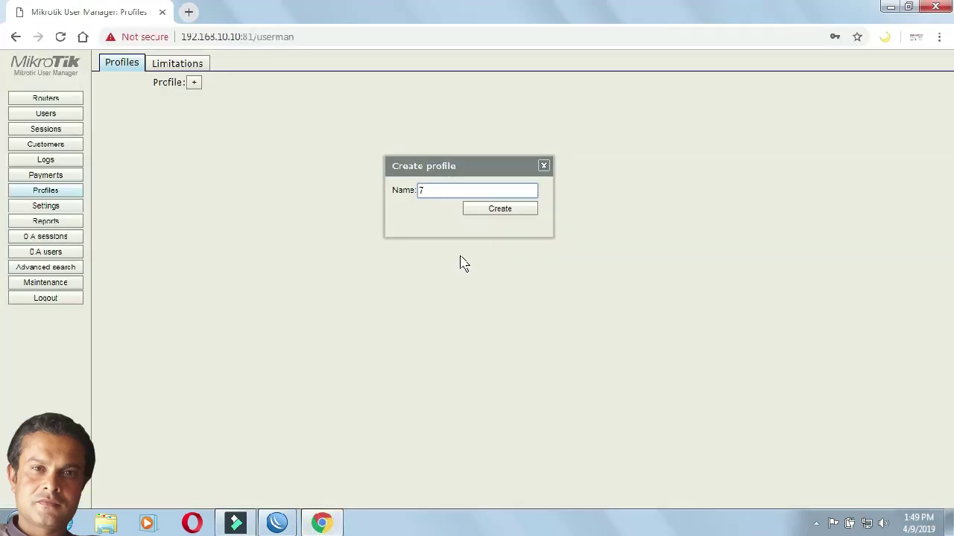
type("Day")
left_click(505, 213)
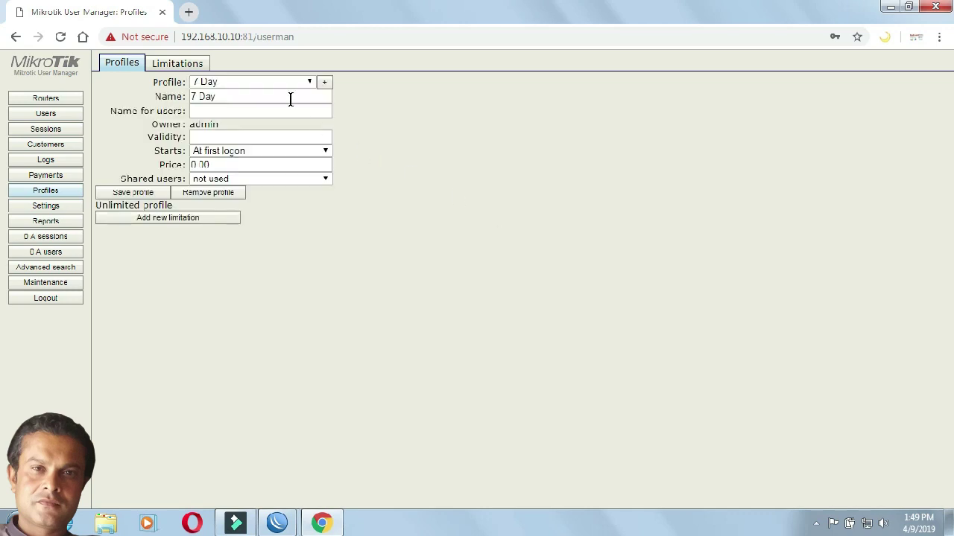
Step: Set the 7 Day profile's validity to 1w and its price to 200
left_click_drag(247, 95, 183, 94)
left_click(195, 111)
left_click(197, 138)
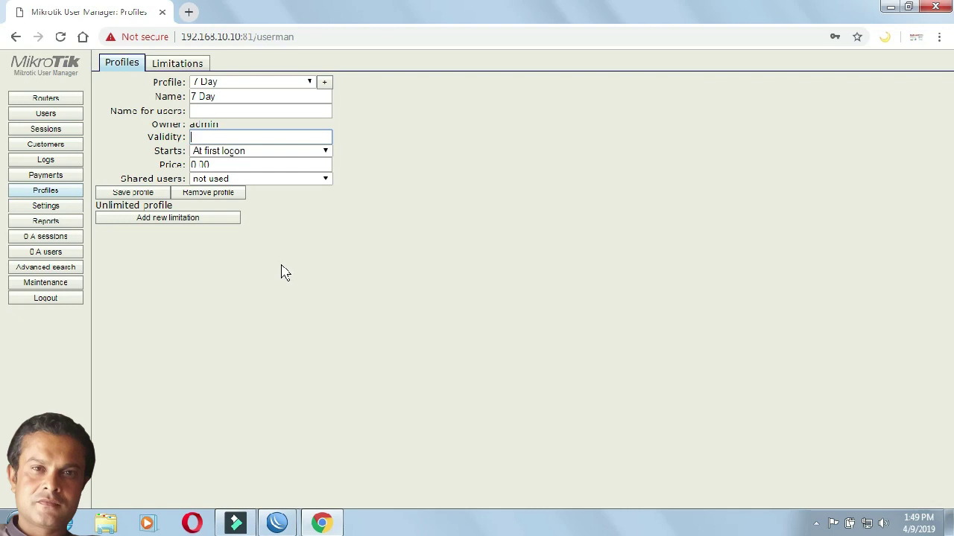
type("1w")
left_click_drag(226, 163, 177, 168)
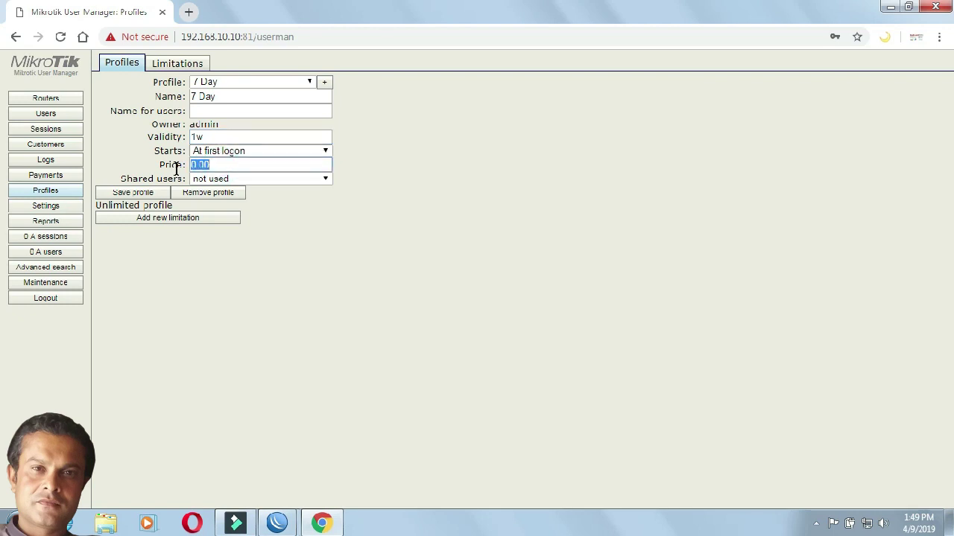
key("BackSpace")
type("200")
Step: Attach the 7 Day limitation on all days to the 7 Day profile and save it
left_click(165, 220)
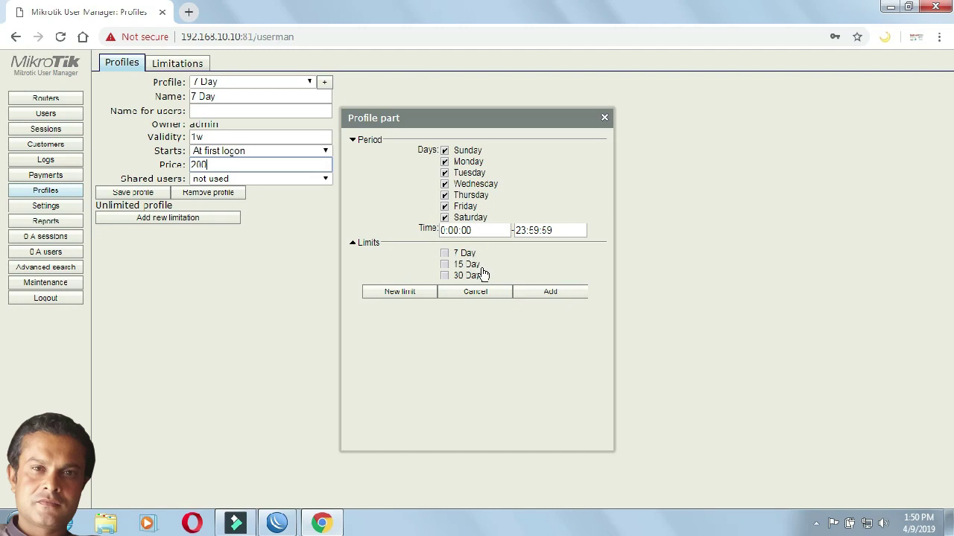
left_click(445, 255)
left_click(445, 207)
left_click(444, 207)
left_click(550, 295)
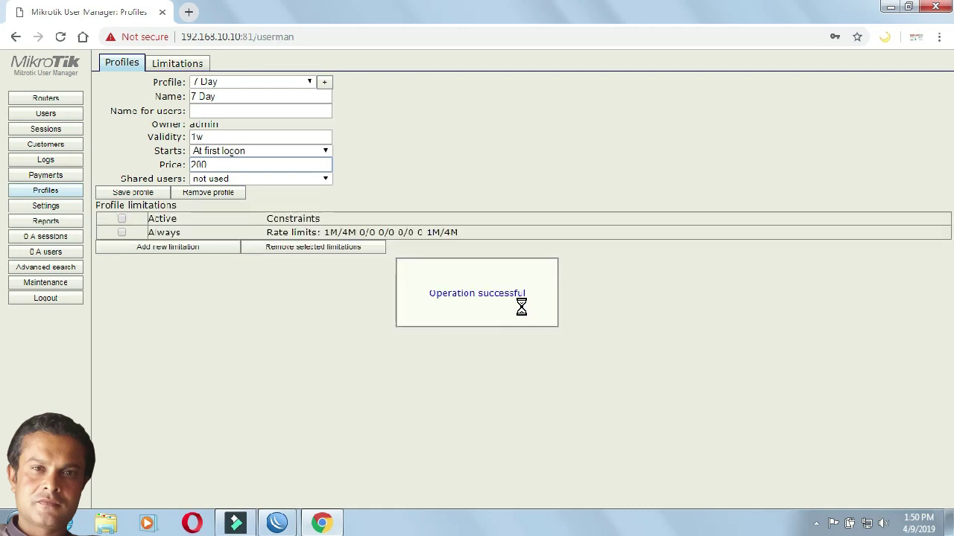
left_click(149, 194)
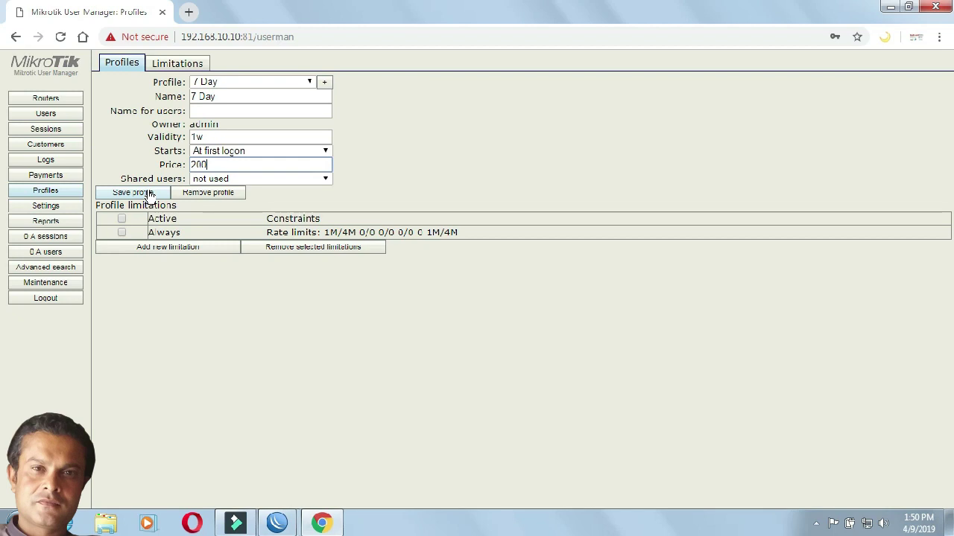
left_click(128, 66)
Step: Name a new profile '1 Month' and create it
left_click(325, 84)
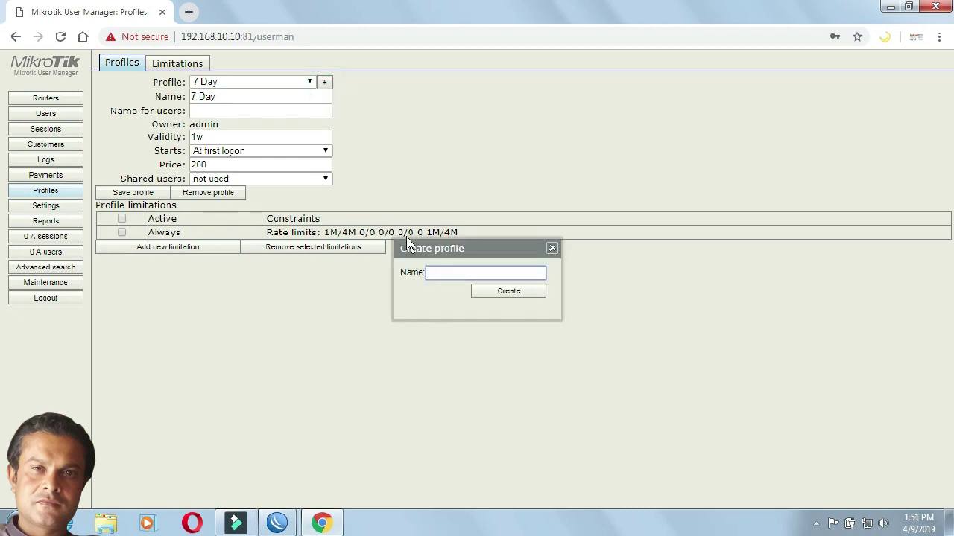
type("1")
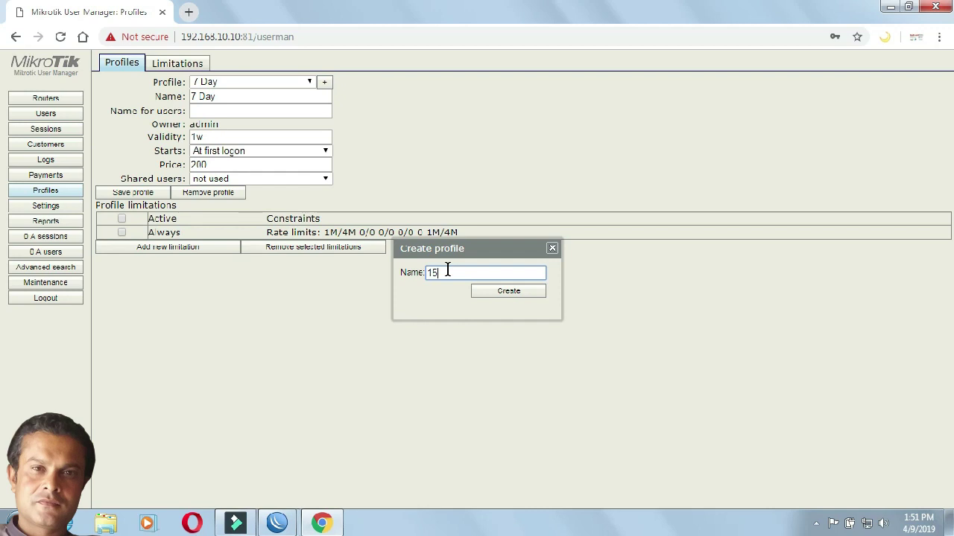
type(" Month")
key("BackSpace")
key("BackSpace")
key("BackSpace")
key("BackSpace")
type("onth")
left_click(492, 297)
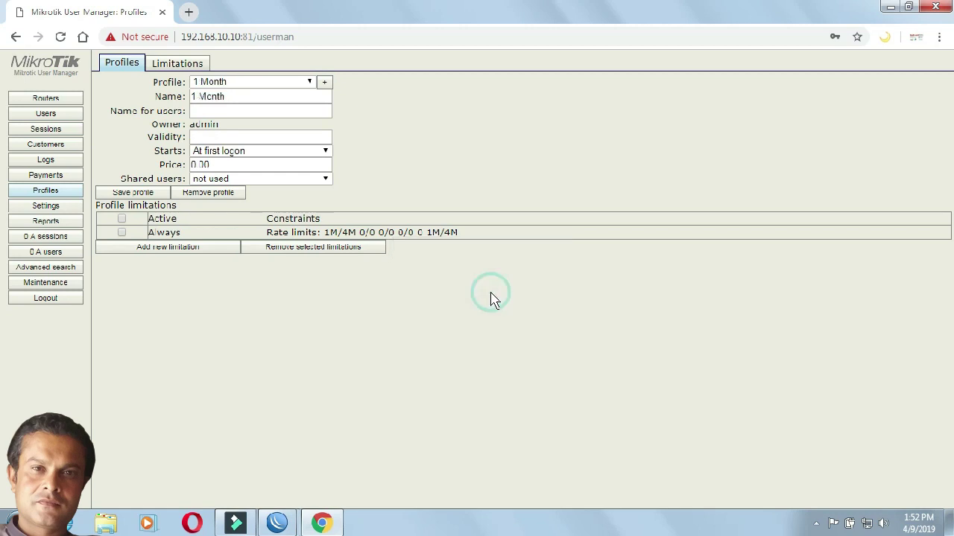
Step: Enter 4w2d as the 1 Month profile's validity and replace its price with 600
left_click(222, 136)
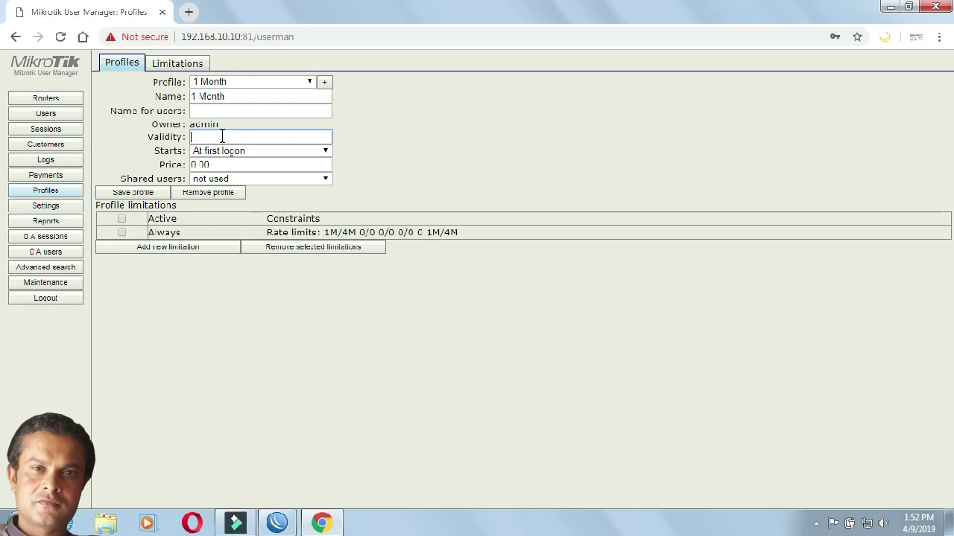
type("4")
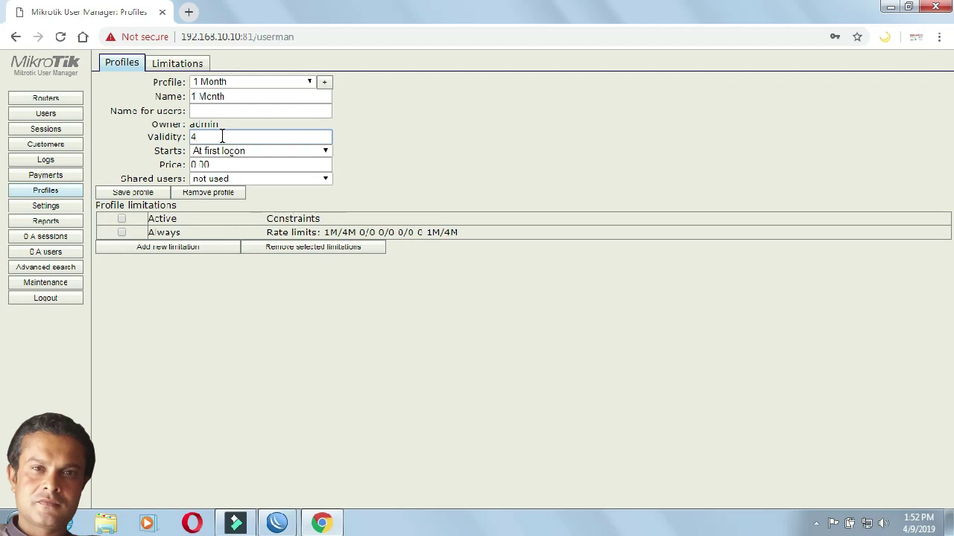
type("w2d")
left_click_drag(249, 164, 161, 164)
key("BackSpace")
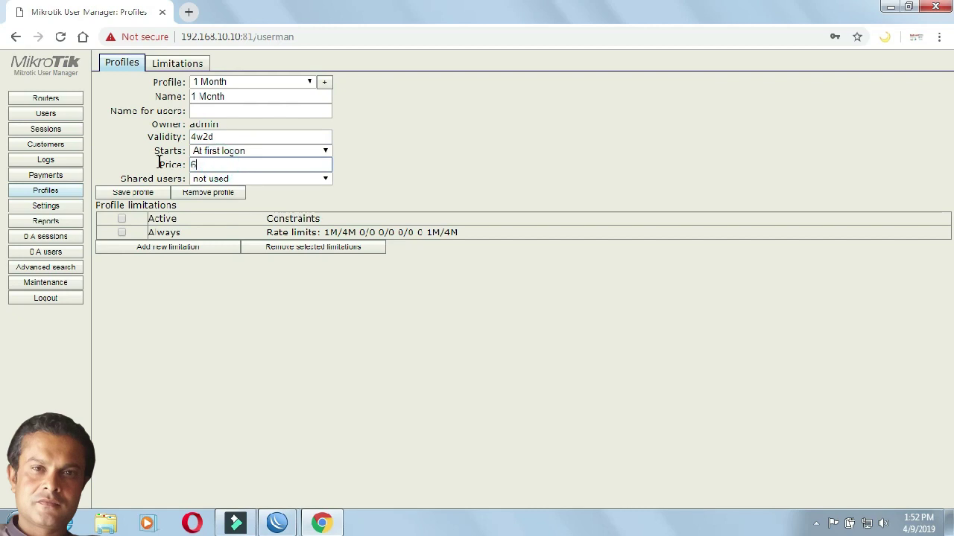
type("600")
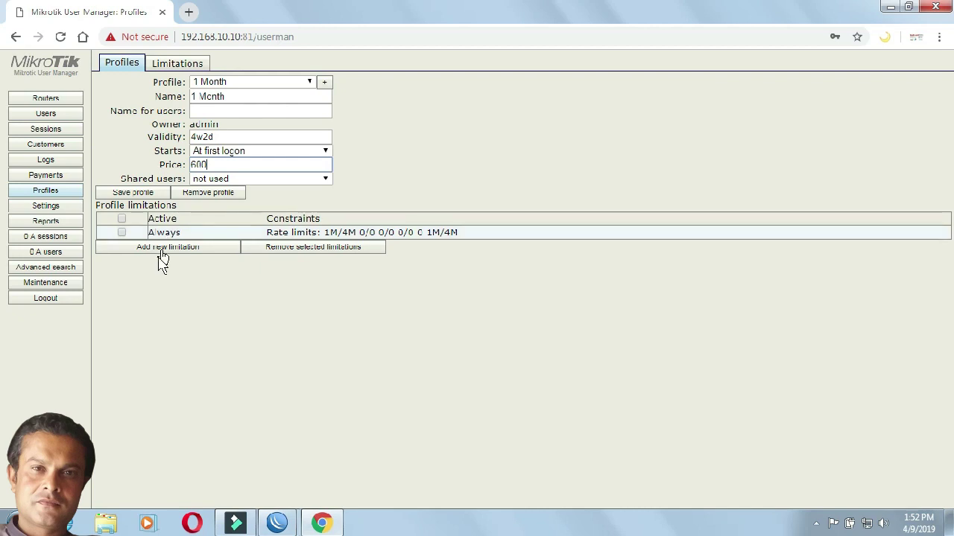
Step: Add the 30 Day limitation to the 1 Month profile, save it, and list limitations
left_click(167, 254)
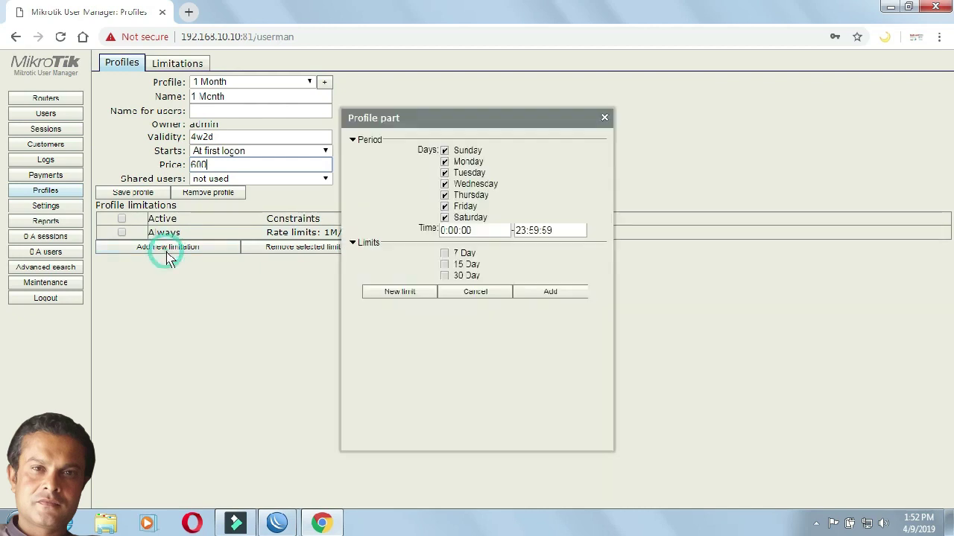
left_click(444, 276)
left_click(543, 296)
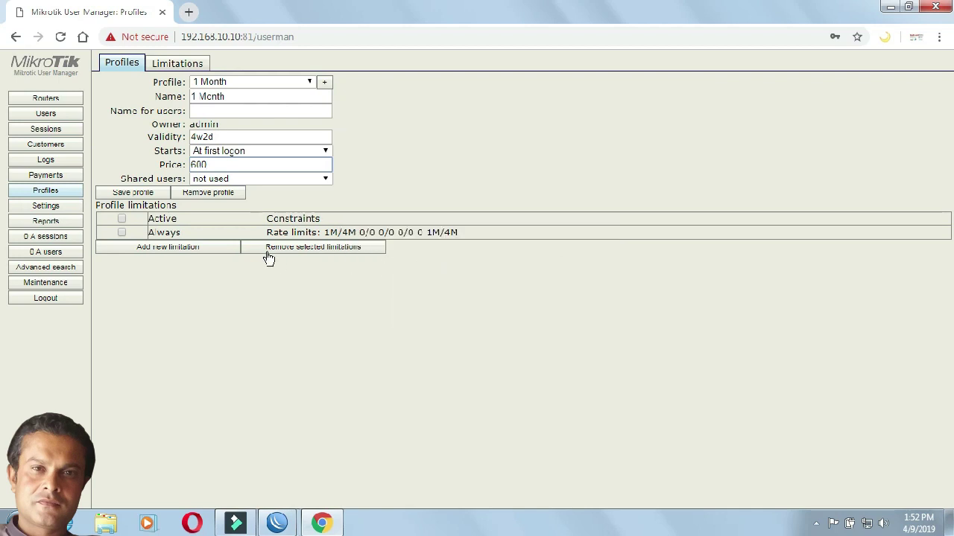
left_click(137, 195)
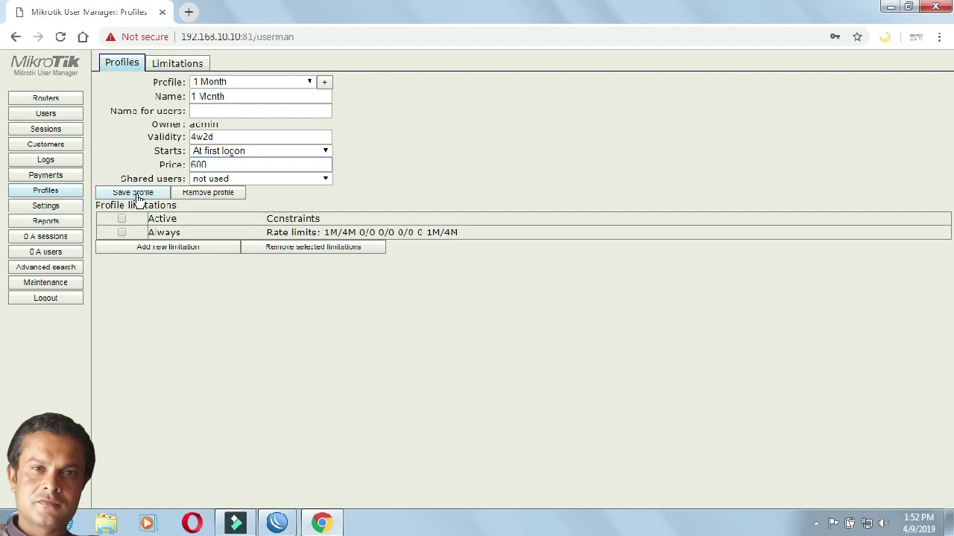
left_click(180, 66)
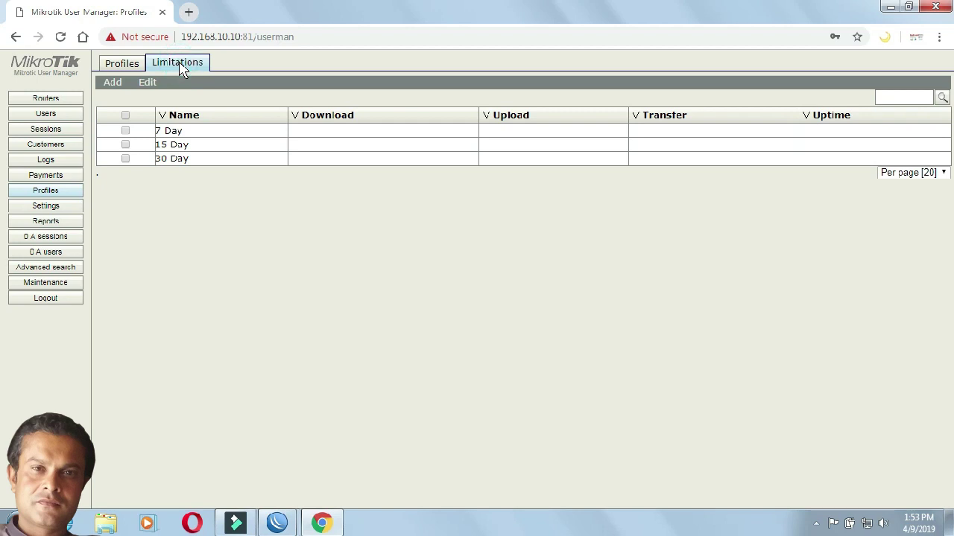
Step: Create a new profile named 2 GB
mouse_move(112, 83)
left_click(114, 98)
left_click(451, 117)
type("2")
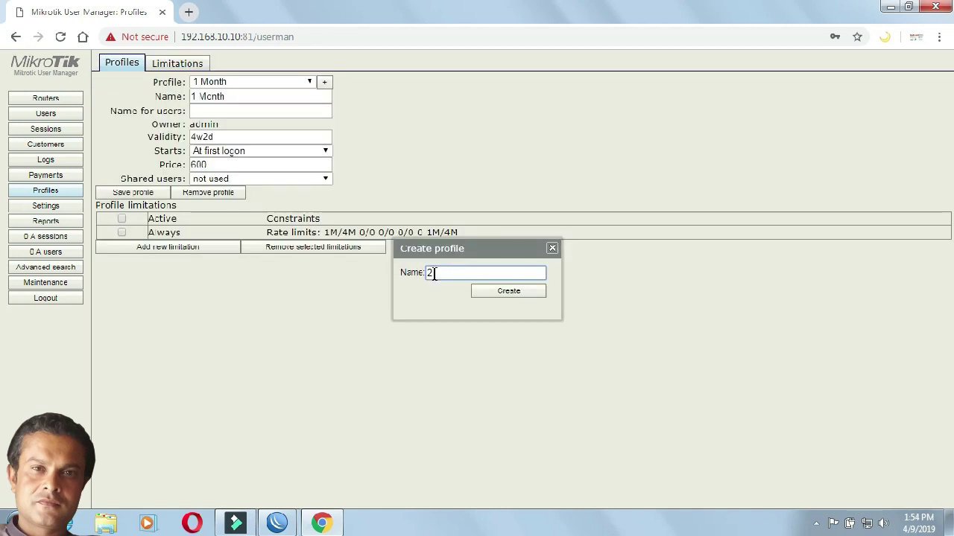
type("Gb")
key("BackSpace")
type("B")
left_click(493, 293)
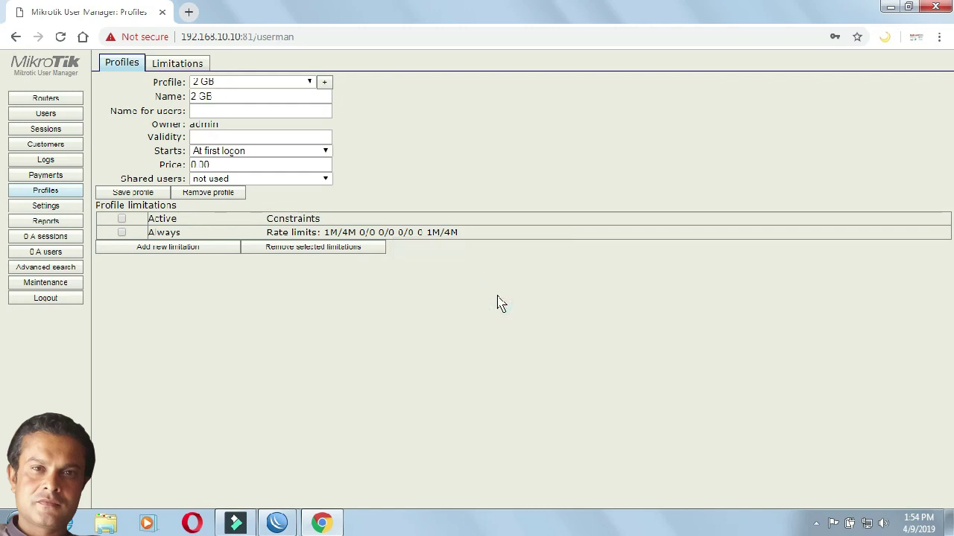
Step: Set the 2 GB profile's validity to 1w, attach the 2 Gb limitation, and save it
left_click(222, 138)
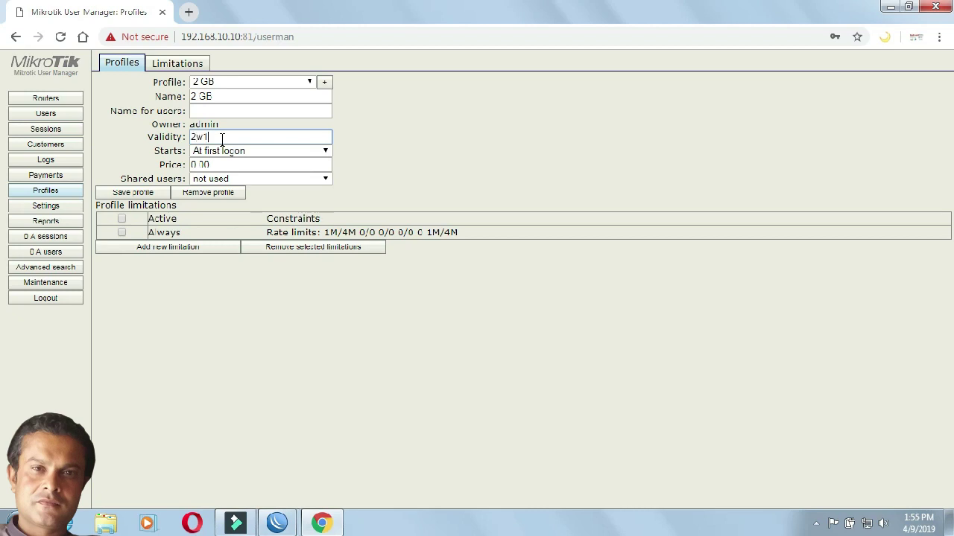
key("BackSpace")
key("BackSpace")
key("BackSpace")
type("1w")
left_click(206, 251)
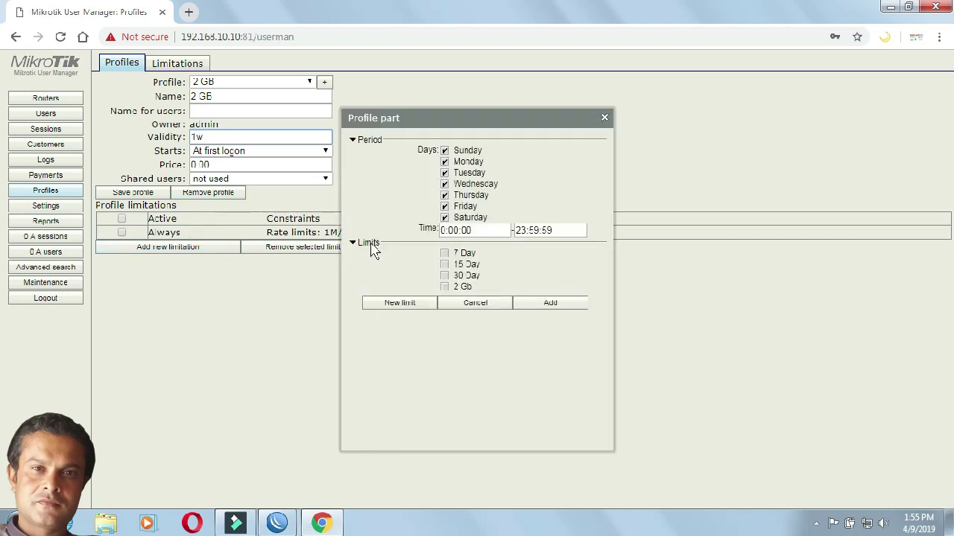
left_click(446, 289)
left_click(533, 305)
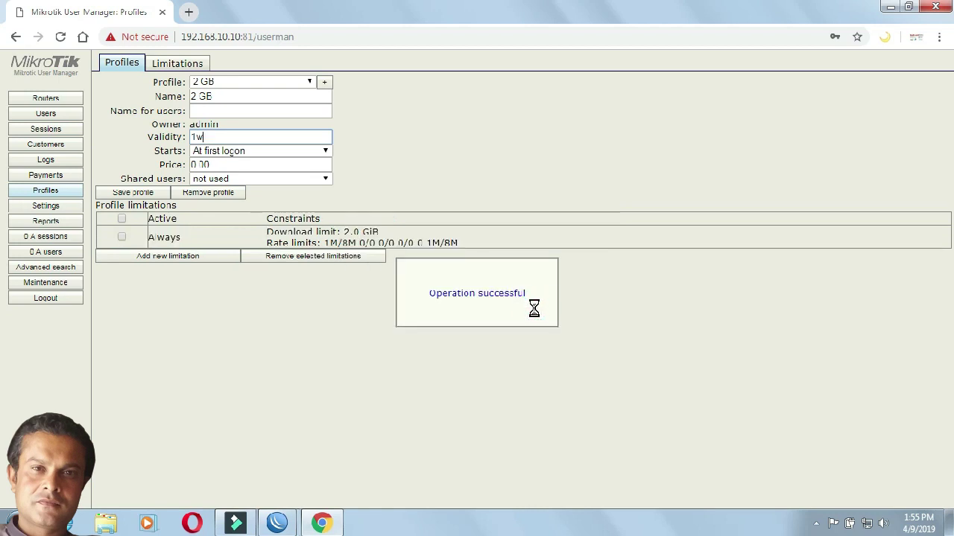
left_click(151, 195)
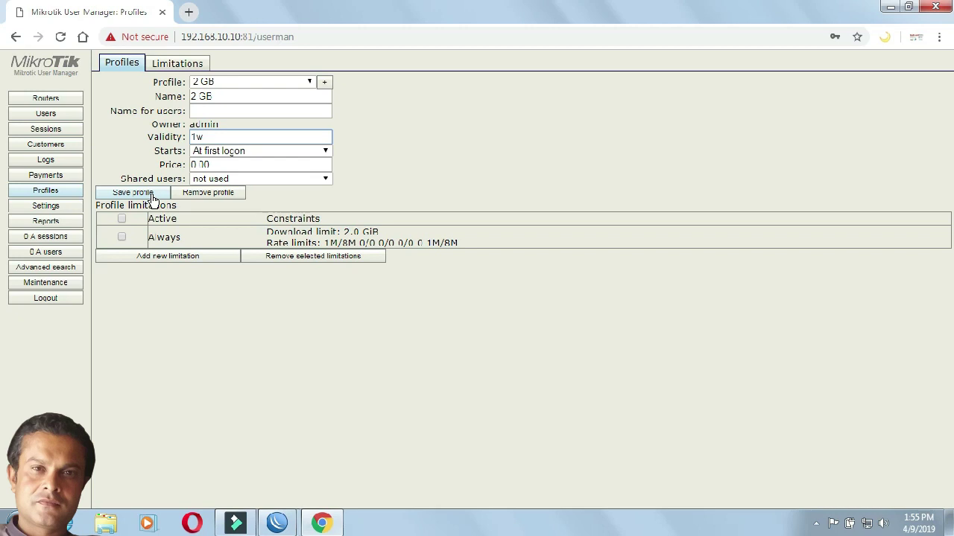
Step: Add a single user xyz with its password and expand the Constraints section
left_click(46, 114)
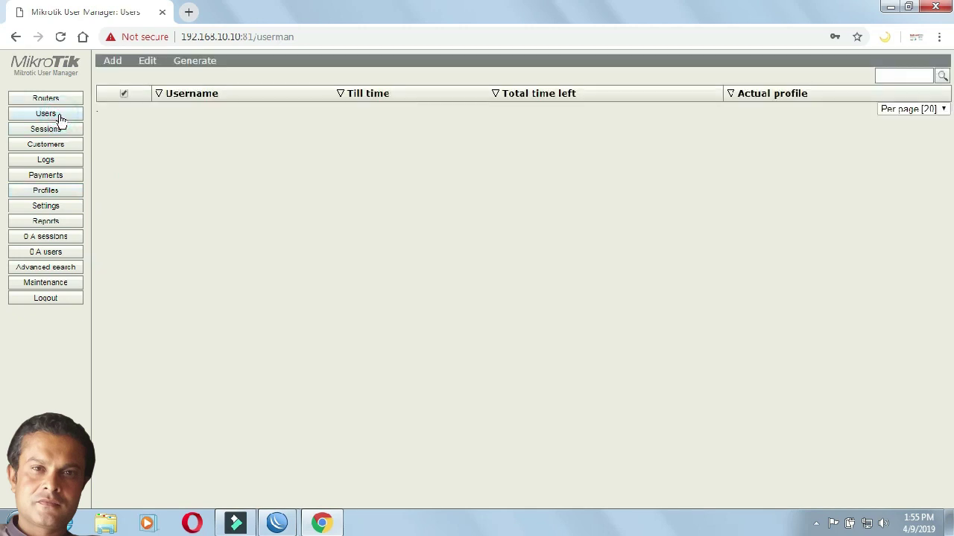
left_click(114, 62)
left_click(116, 77)
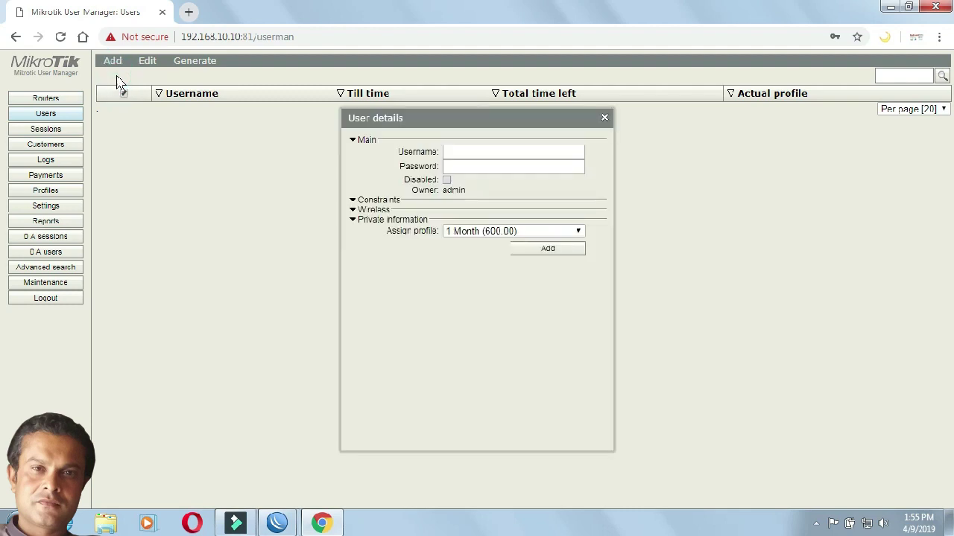
left_click(454, 156)
type("xyx")
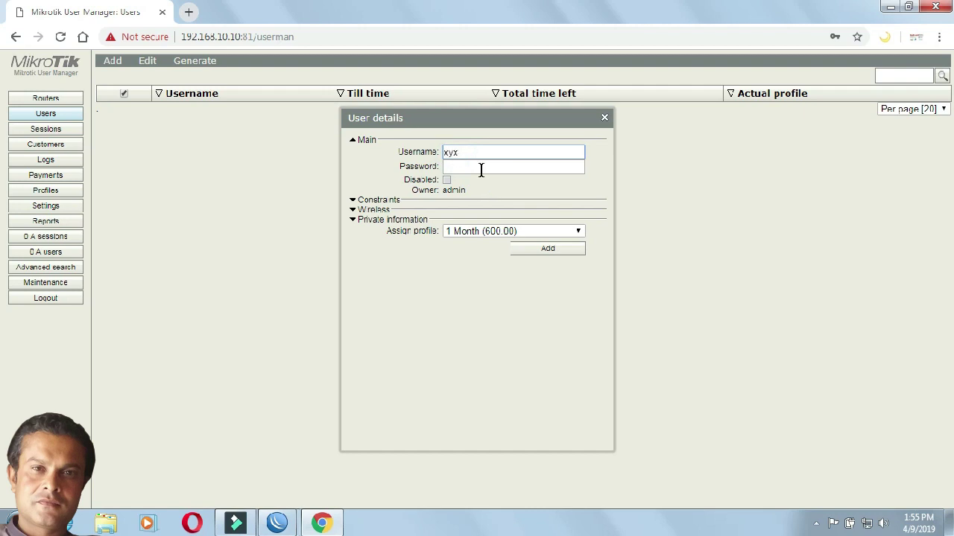
key("BackSpace")
type("z")
left_click(481, 167)
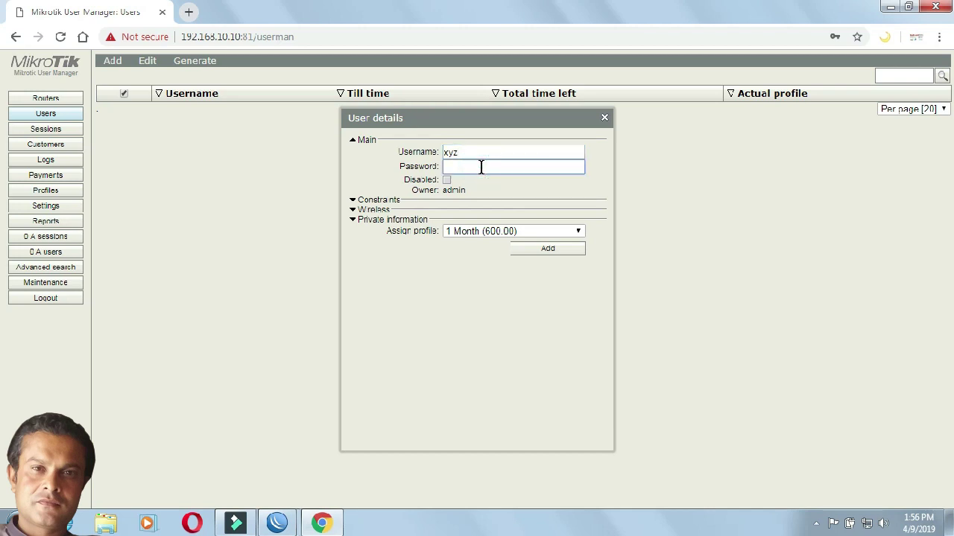
type("xyz")
left_click(354, 201)
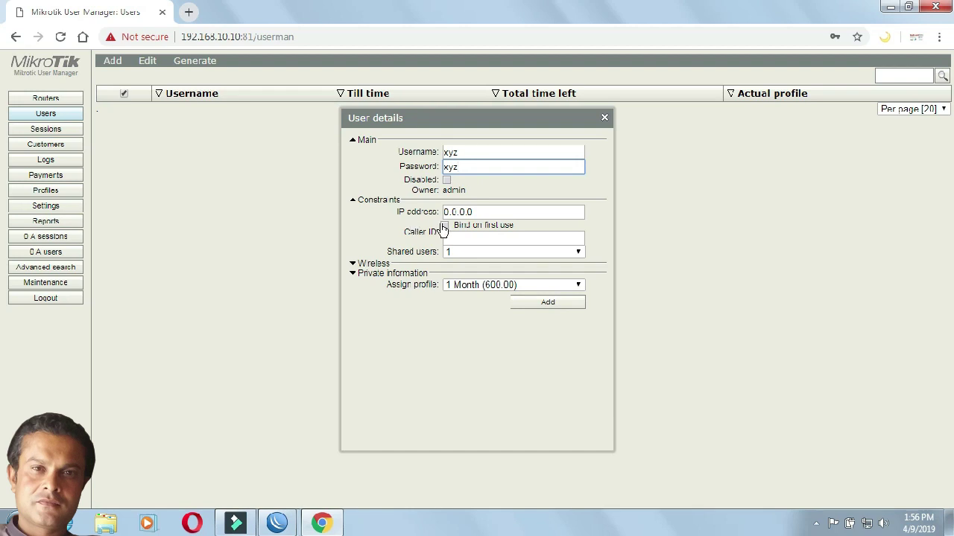
Step: Create user xyz, bound on first use, with the 7 Day (200.00) profile assigned
left_click(444, 226)
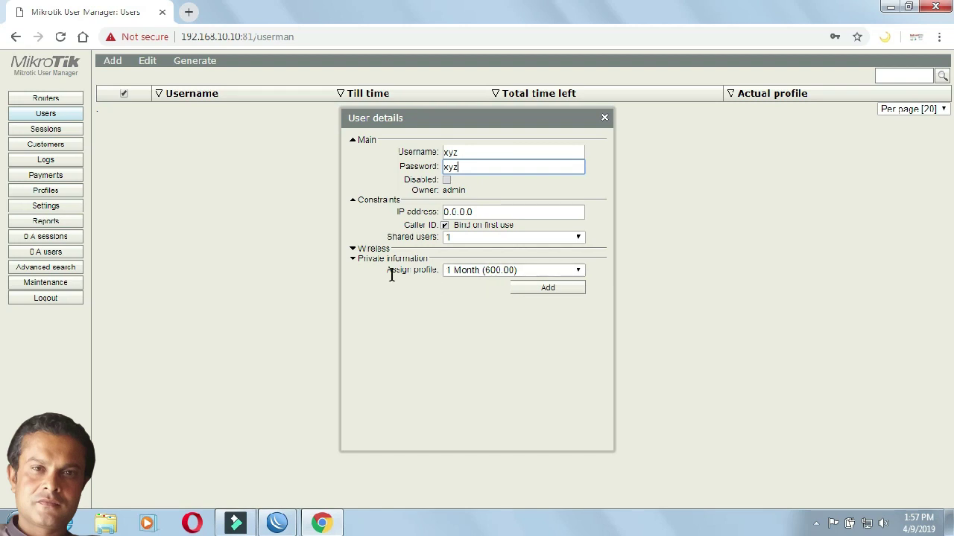
left_click_drag(387, 273, 441, 270)
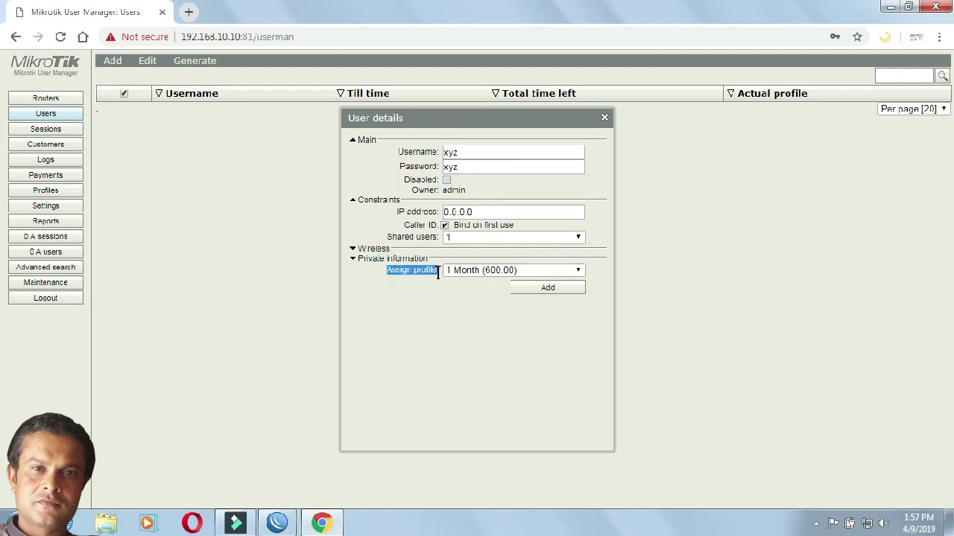
left_click(580, 273)
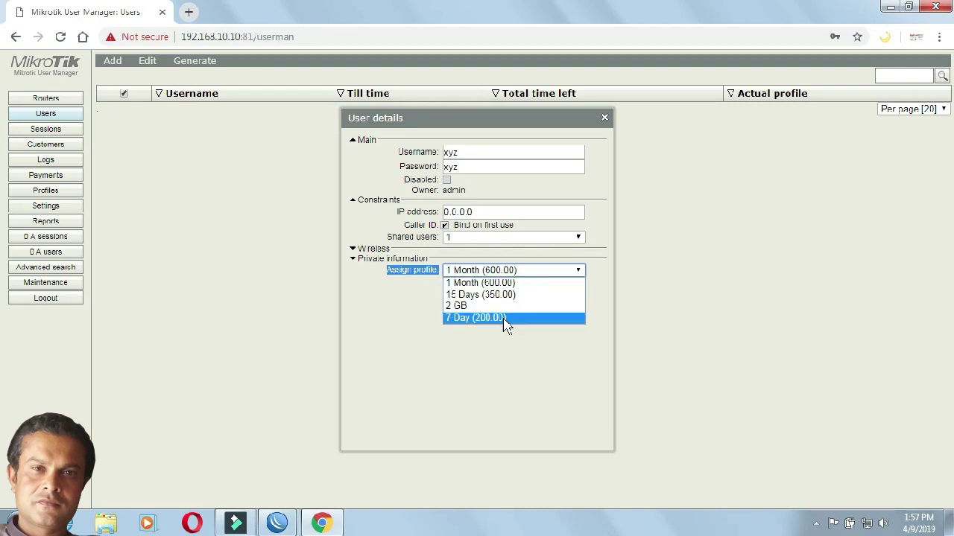
left_click(504, 318)
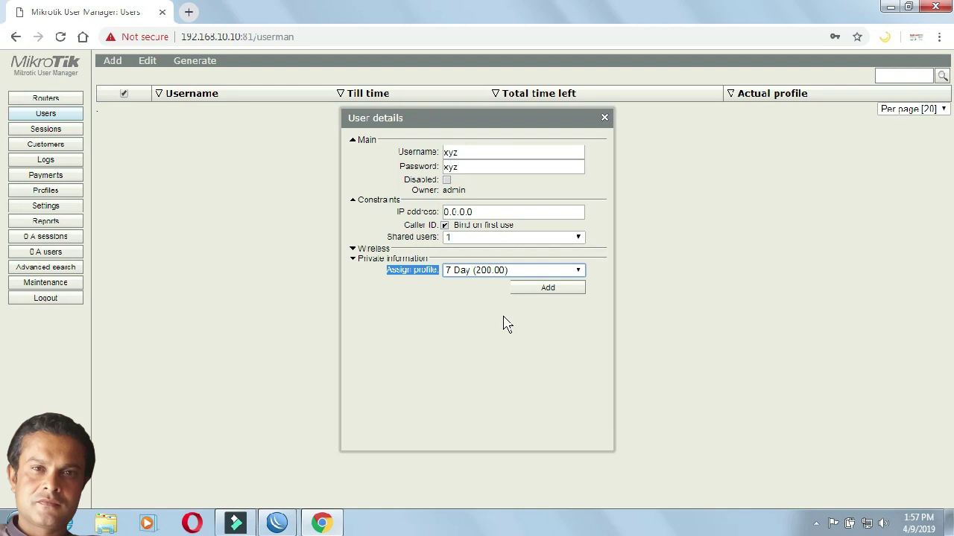
left_click(531, 297)
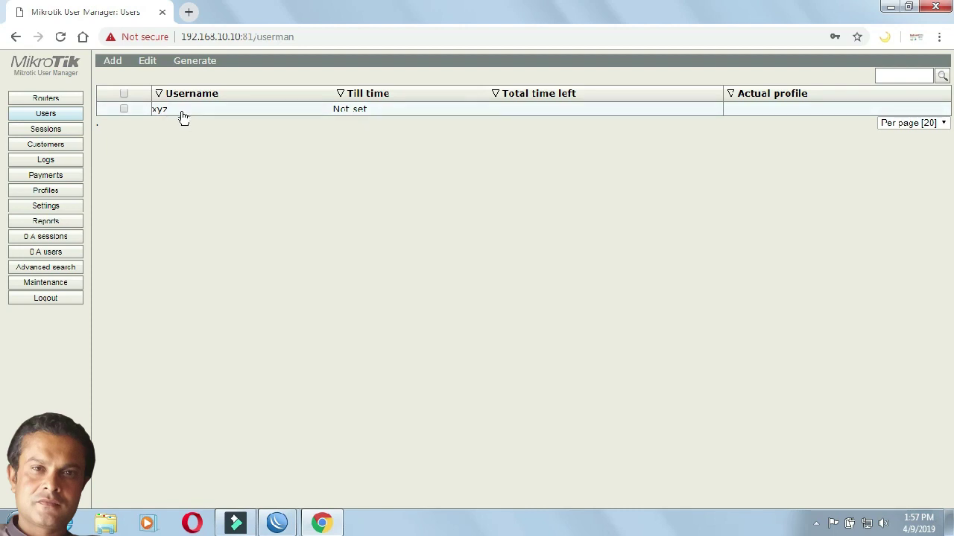
left_click(120, 64)
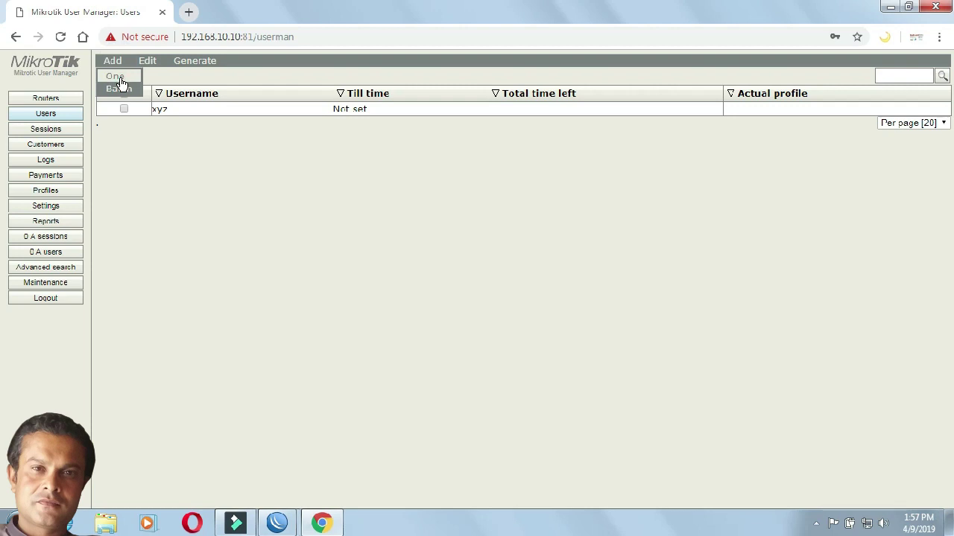
left_click(119, 77)
left_click(497, 156)
type("asdf")
left_click(493, 168)
type("asdf")
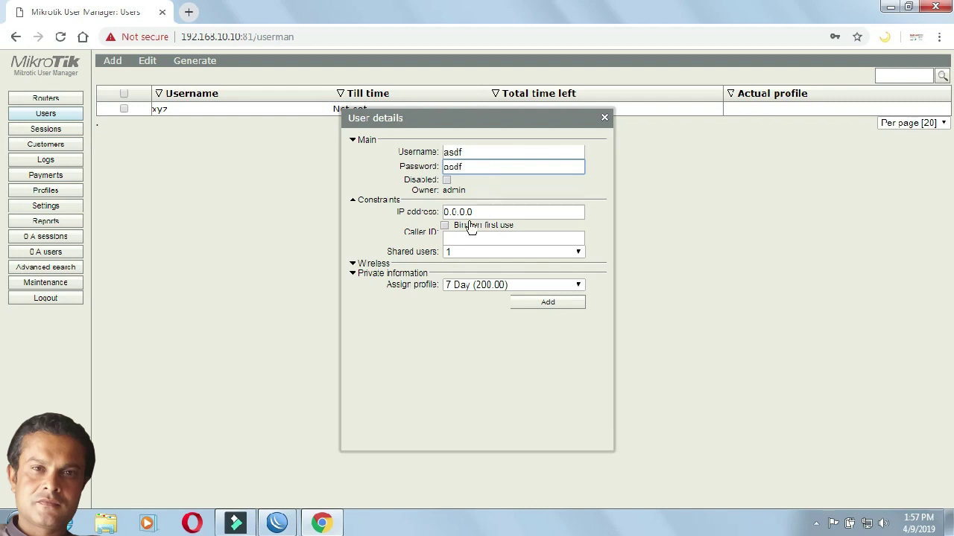
left_click(445, 225)
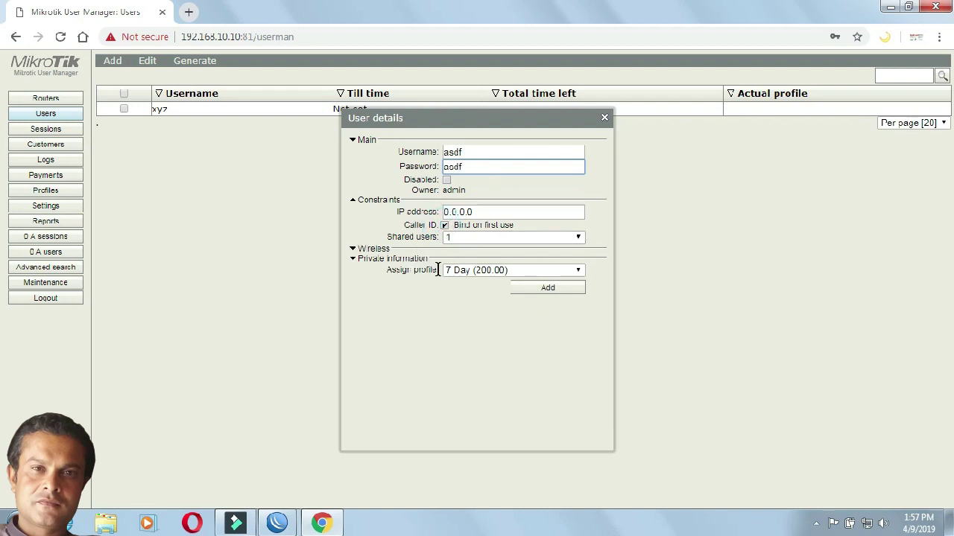
left_click(580, 271)
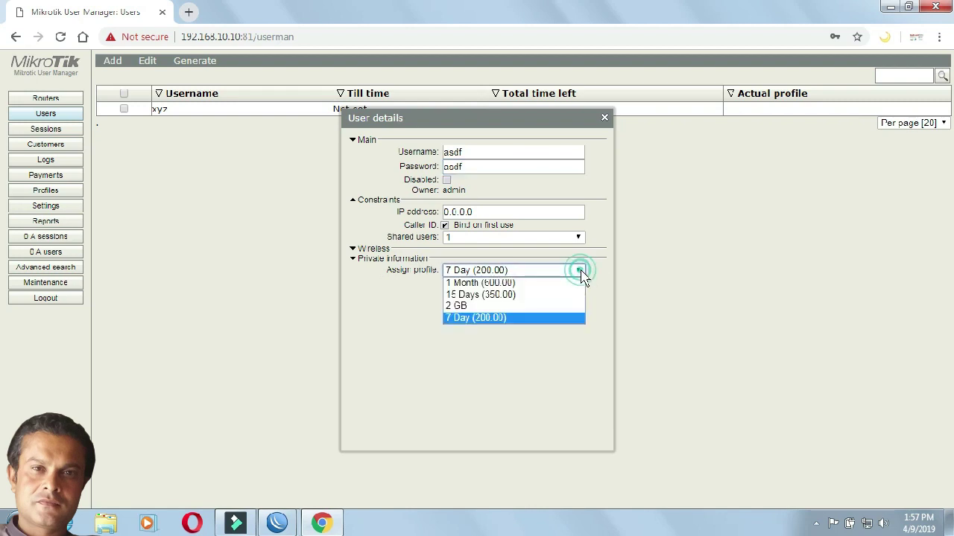
left_click(552, 295)
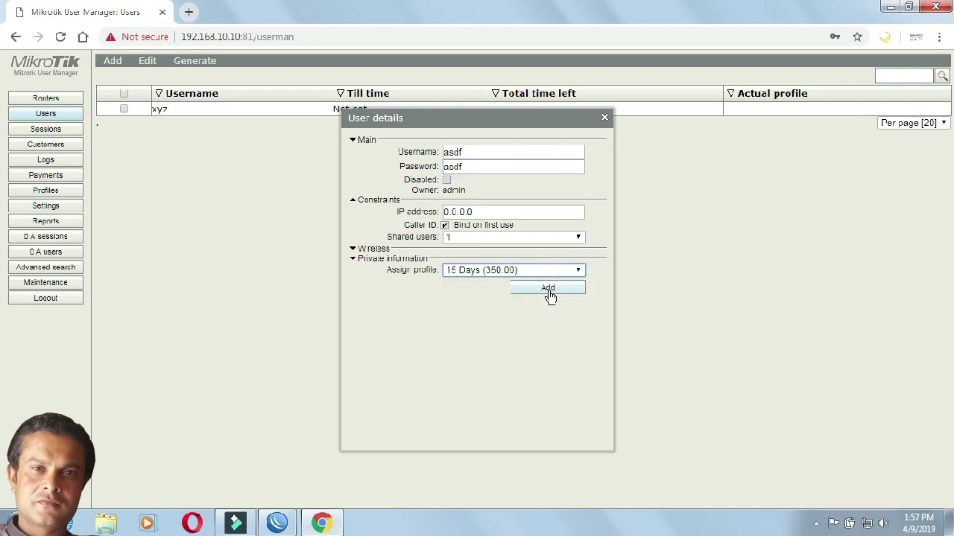
left_click(548, 292)
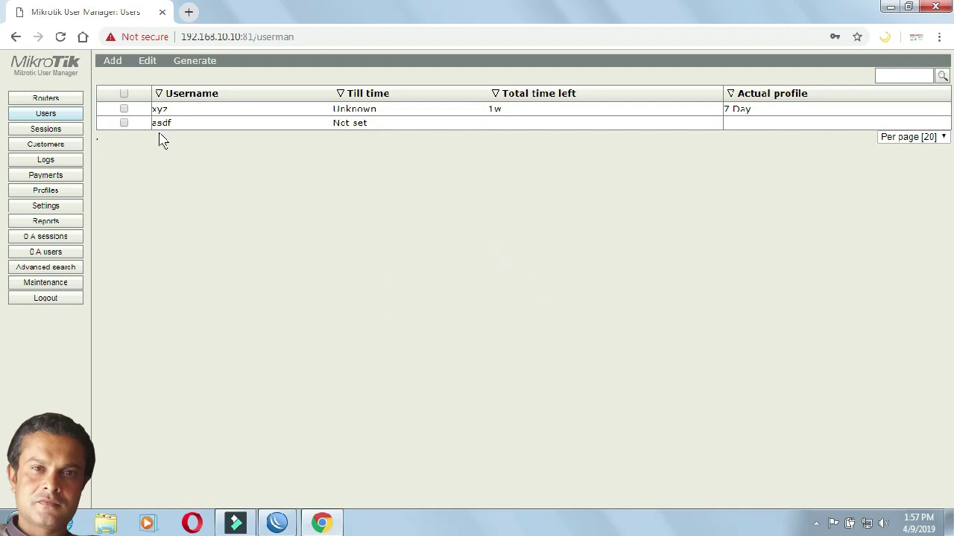
Step: Start a batch user form with 10 users and username prefix 7
left_click(113, 62)
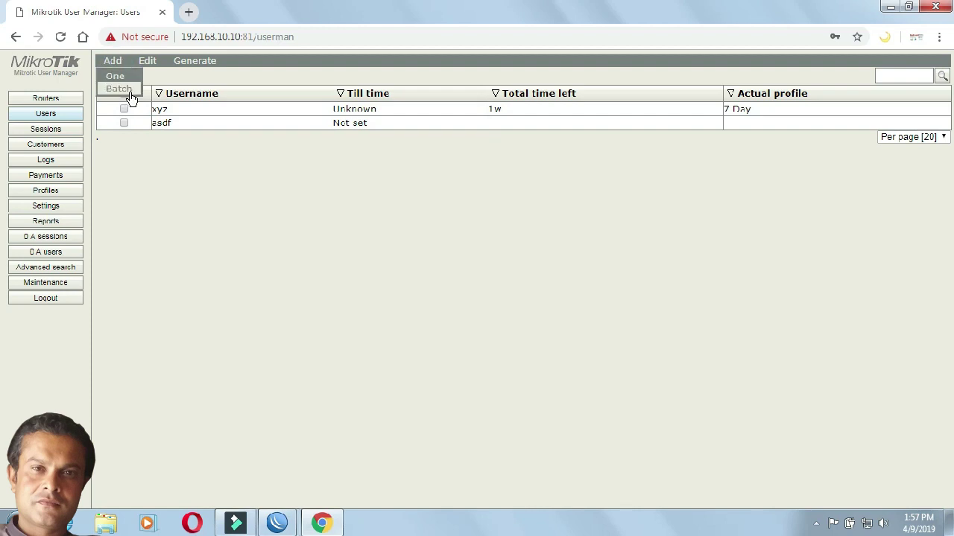
left_click(128, 91)
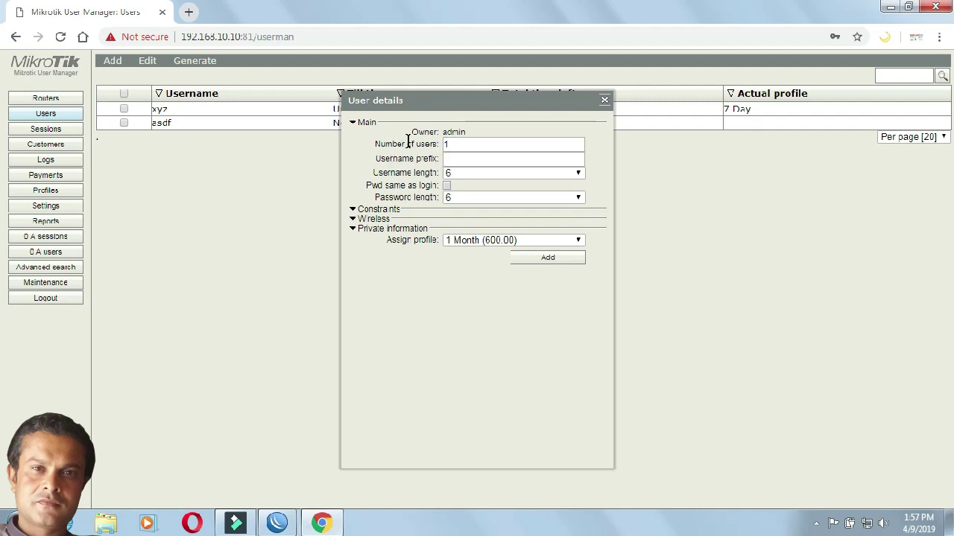
left_click_drag(377, 145, 435, 143)
left_click(468, 143)
type("0")
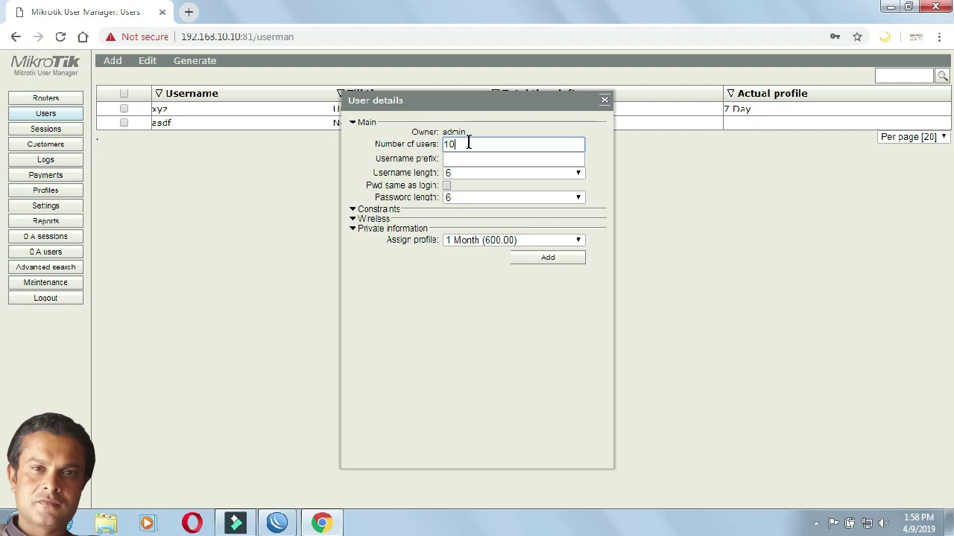
left_click_drag(374, 160, 434, 160)
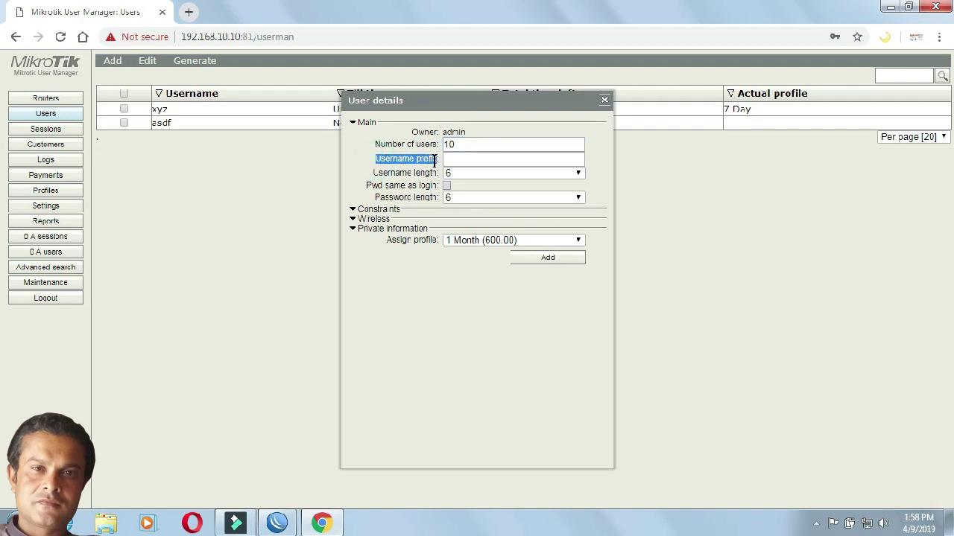
left_click(450, 160)
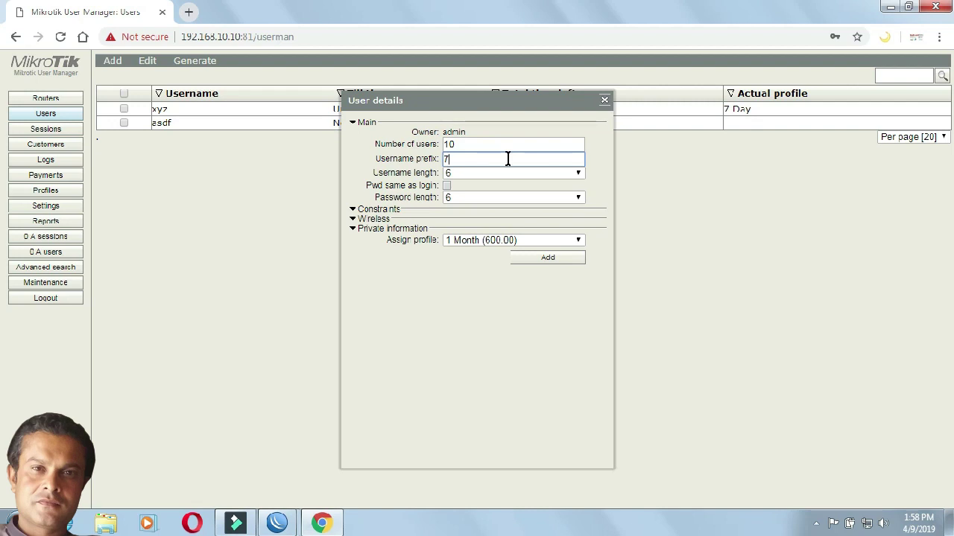
Step: Set username and password length to 3, keep passwords separate, and expand Constraints
left_click(578, 174)
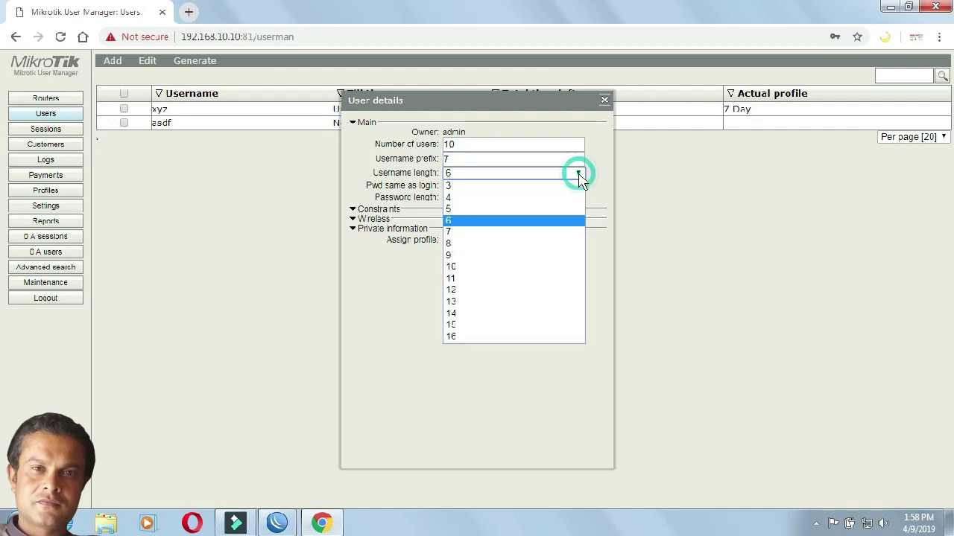
left_click(546, 188)
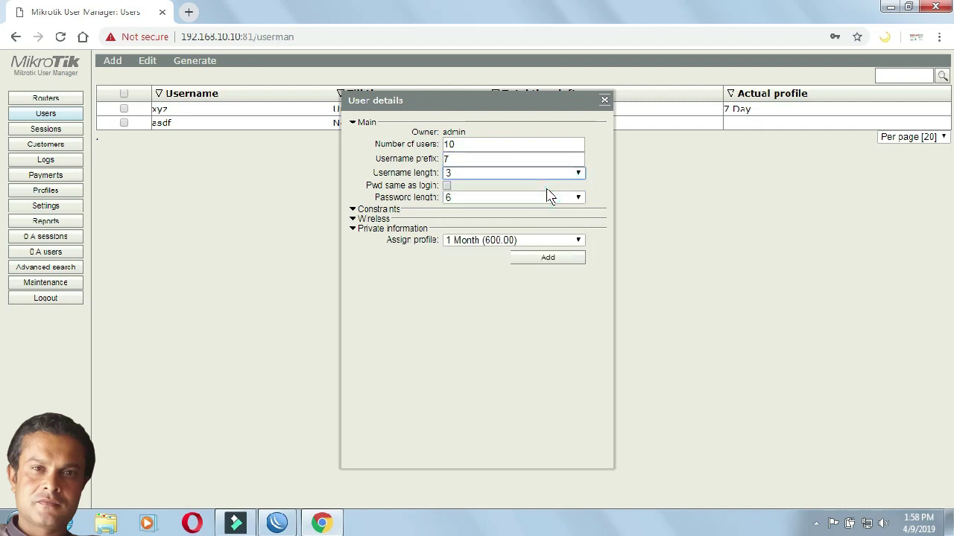
left_click(578, 198)
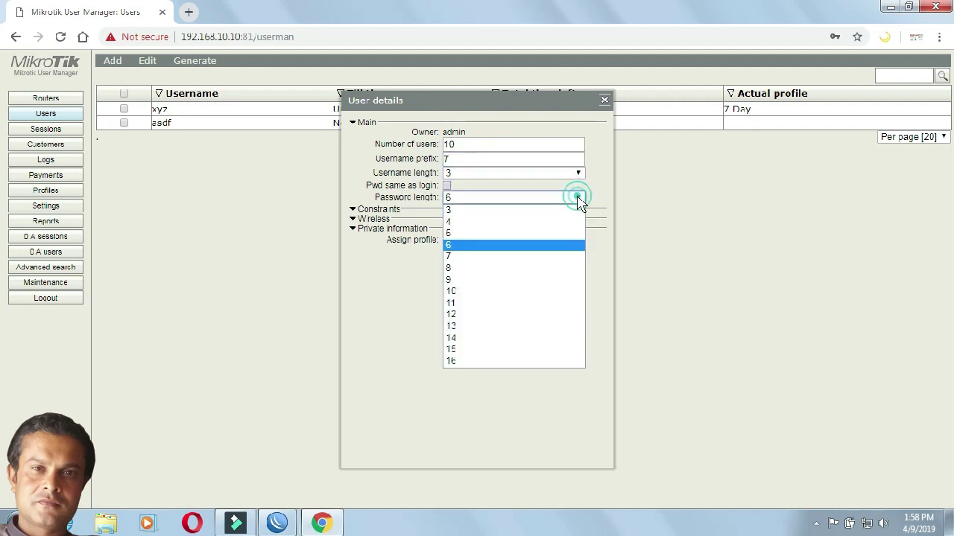
left_click(549, 213)
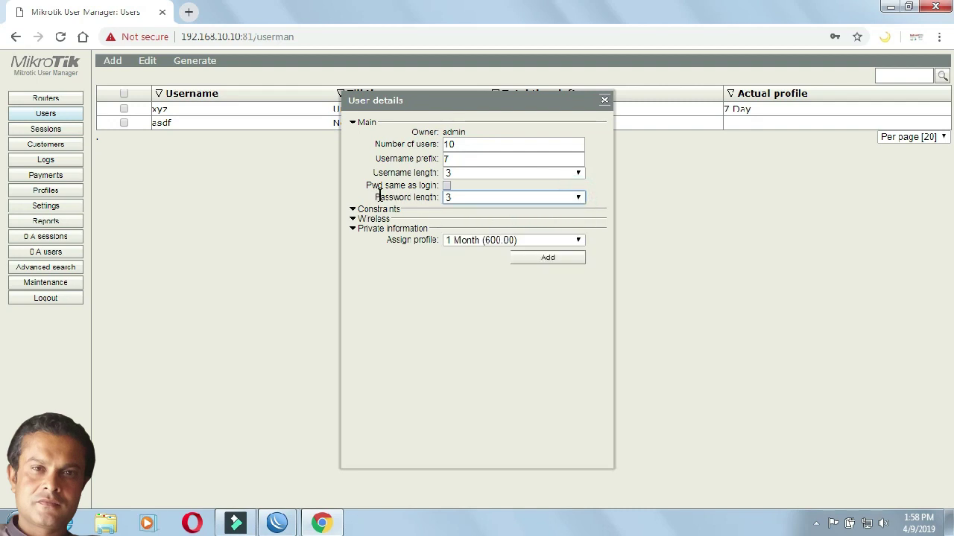
left_click(446, 186)
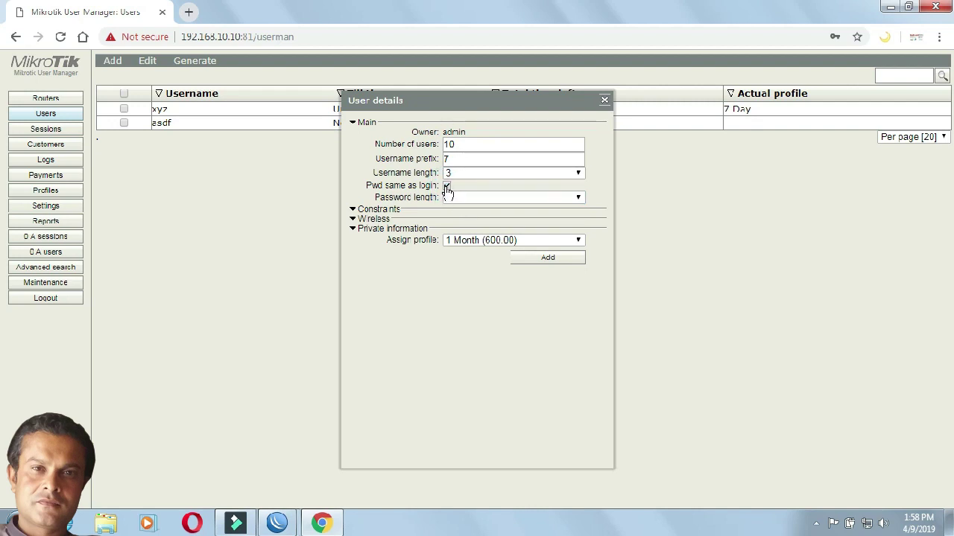
left_click(447, 186)
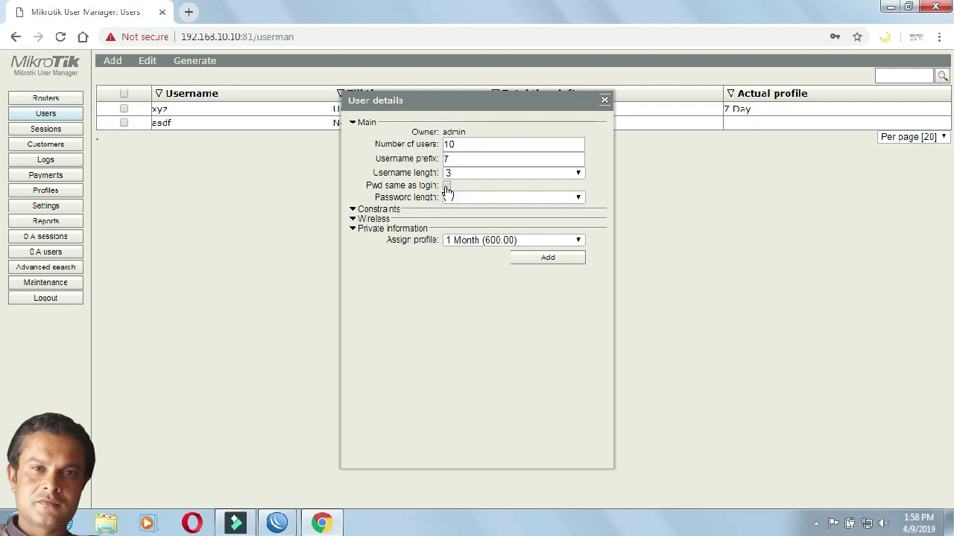
left_click(350, 211)
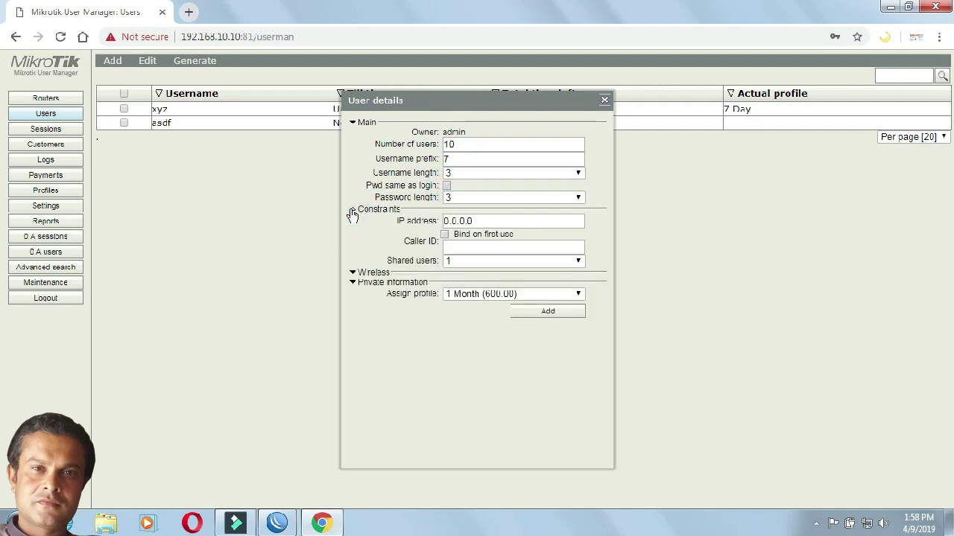
Step: Bind the ten prefix-7 batch users on first use with 7 Day (200.00), and create them
left_click(446, 235)
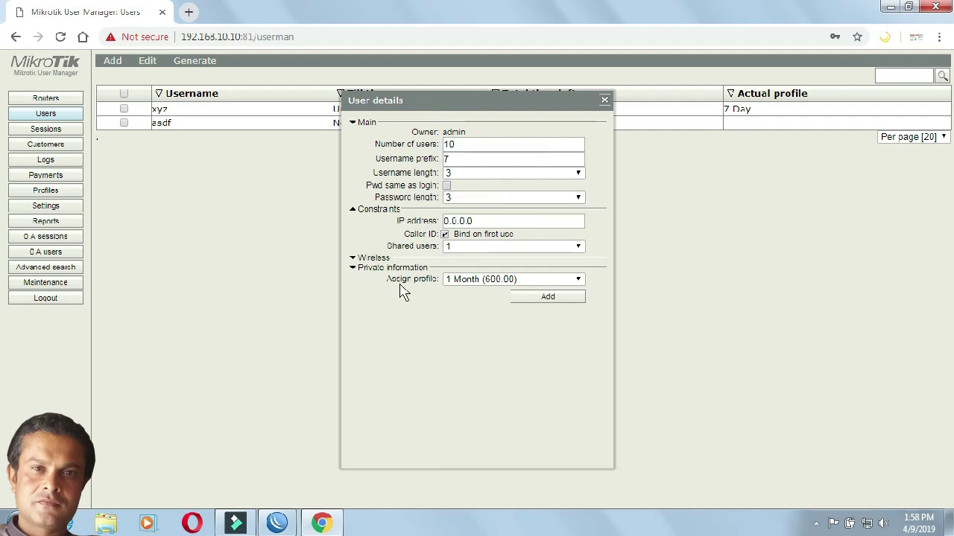
left_click(578, 279)
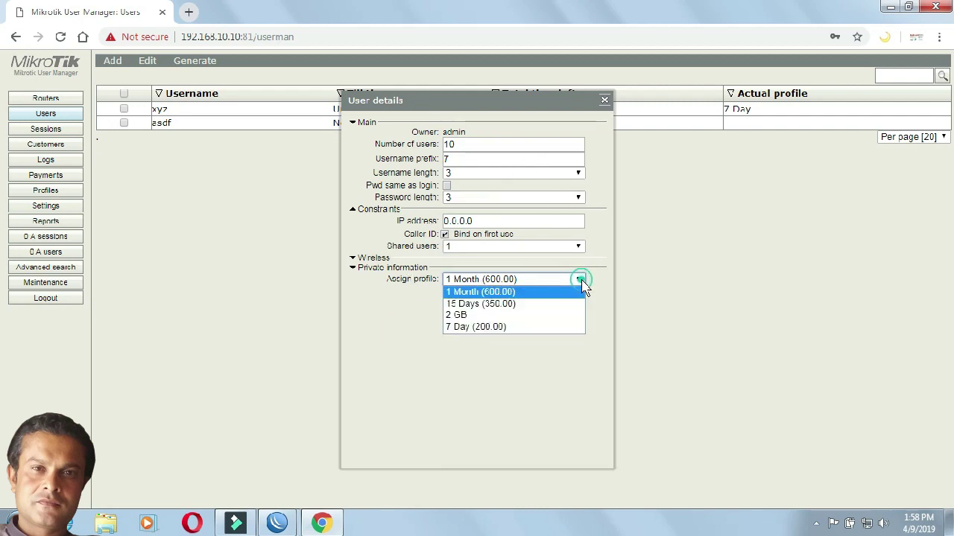
left_click(550, 328)
left_click_drag(466, 145, 445, 149)
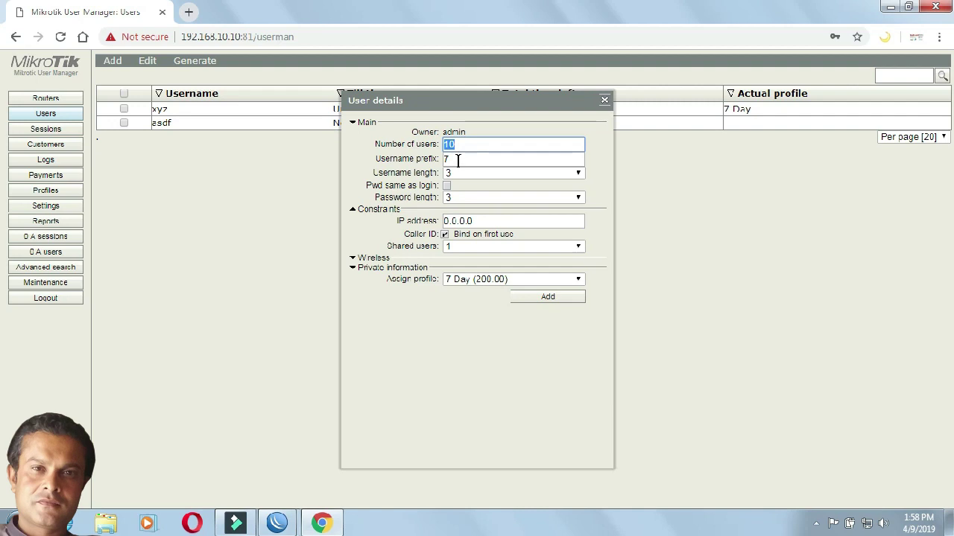
left_click(458, 160)
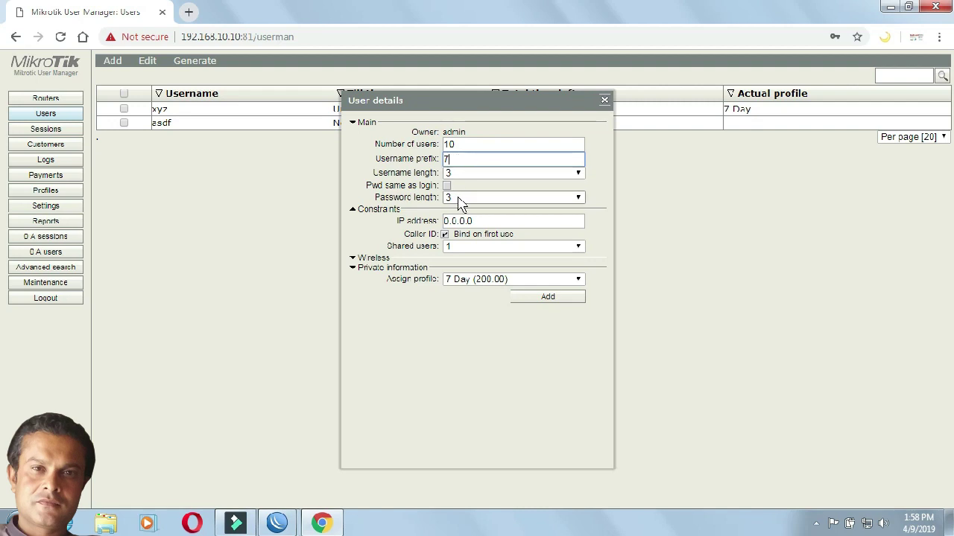
left_click(454, 158)
left_click_drag(453, 158, 446, 158)
double_click(454, 158)
left_click(520, 300)
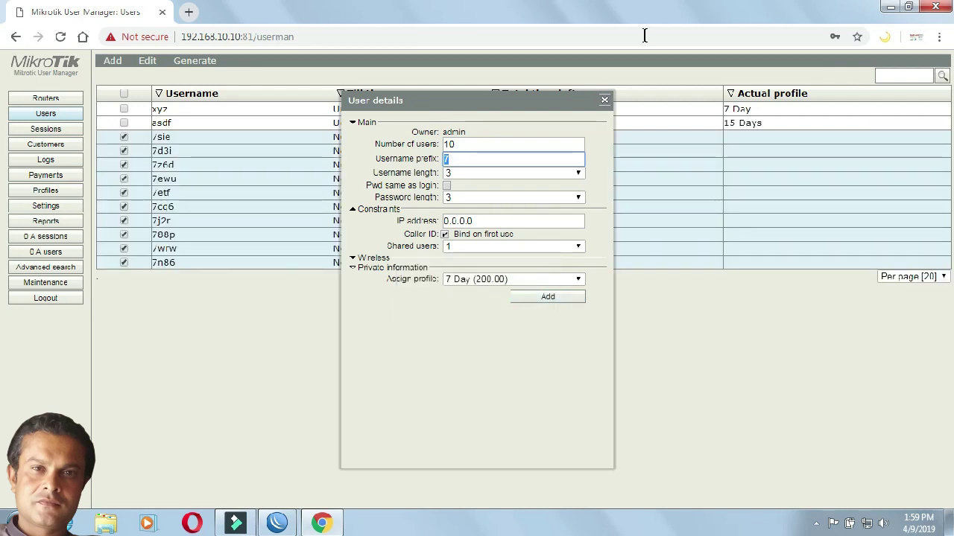
Step: Close the User details dialog and go to the User Manager settings
left_click(603, 101)
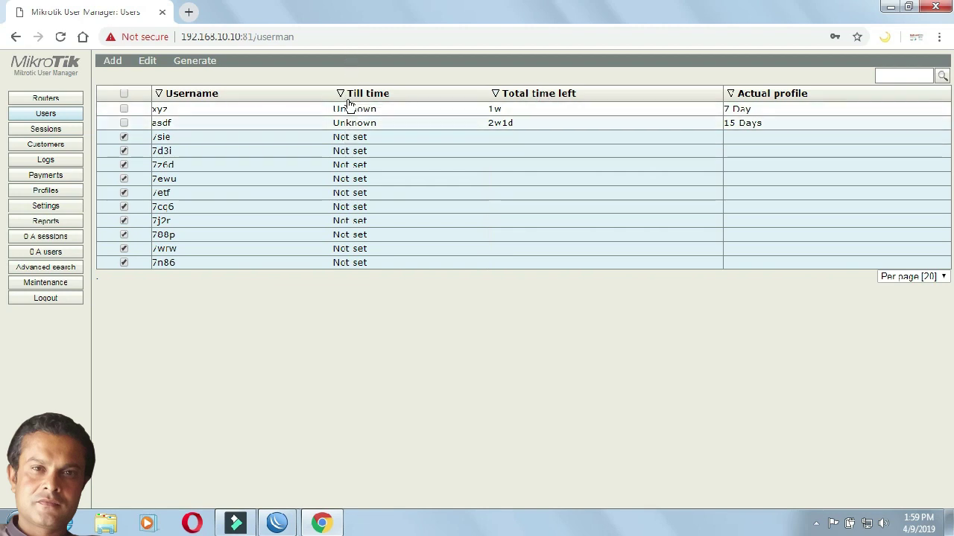
left_click(59, 213)
Step: Make the Users table show Password right after Username, save, and return to Users
triple_click(57, 213)
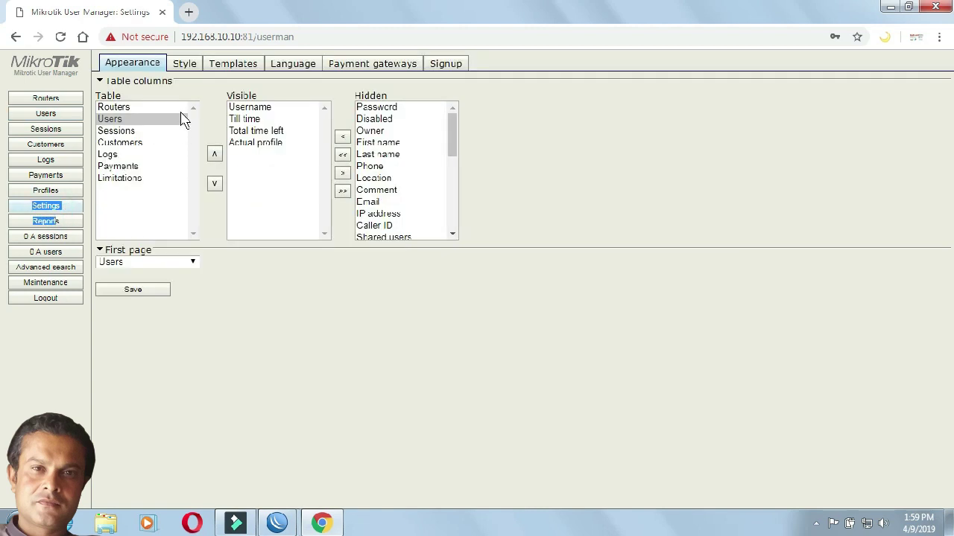
left_click(124, 67)
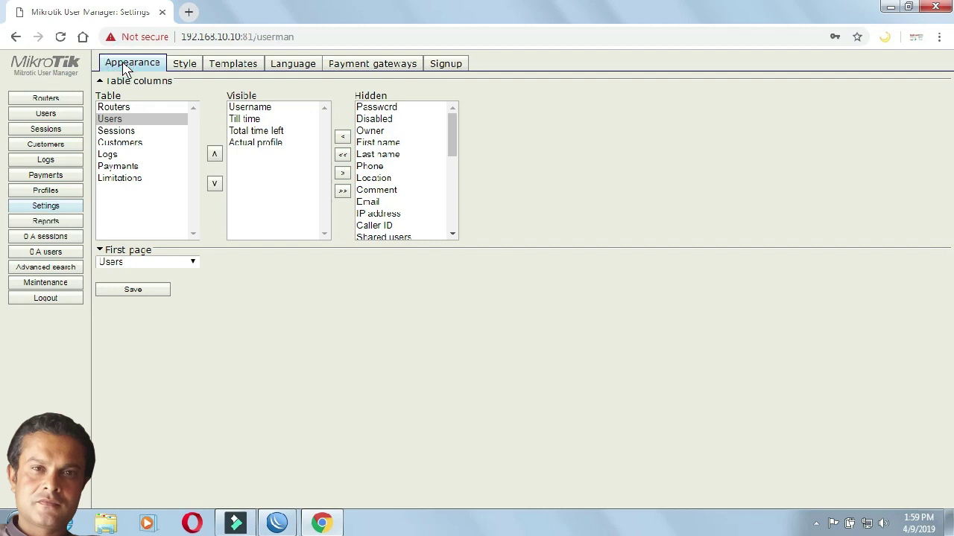
left_click(122, 121)
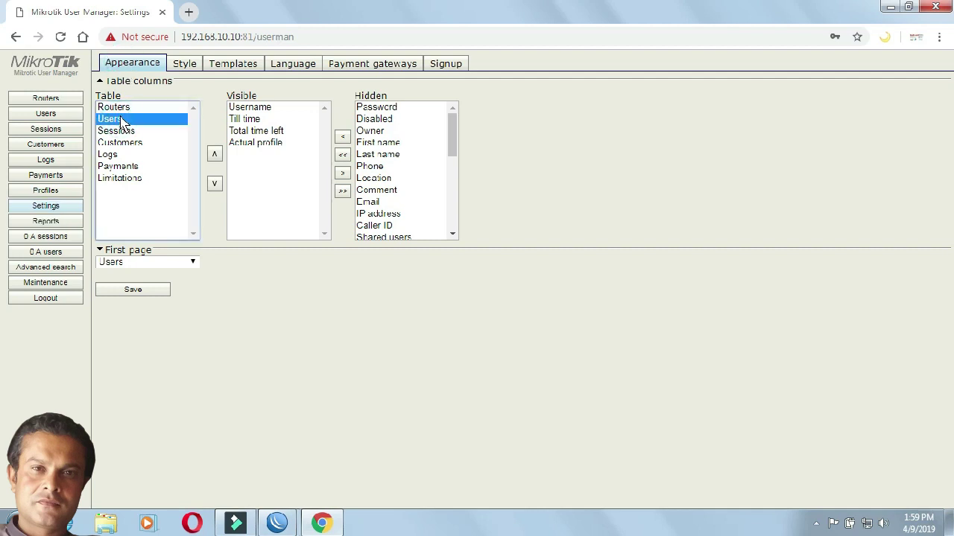
left_click(377, 109)
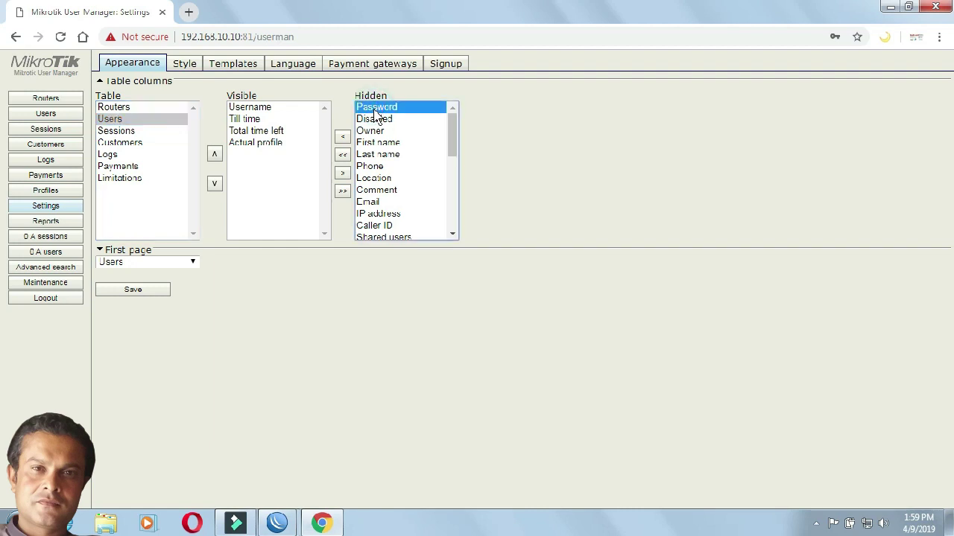
left_click(343, 139)
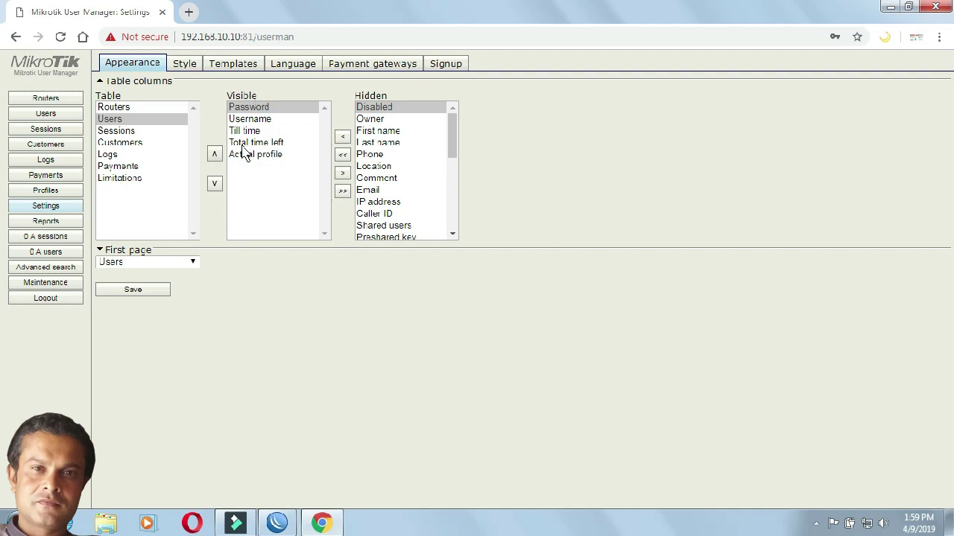
left_click(247, 108)
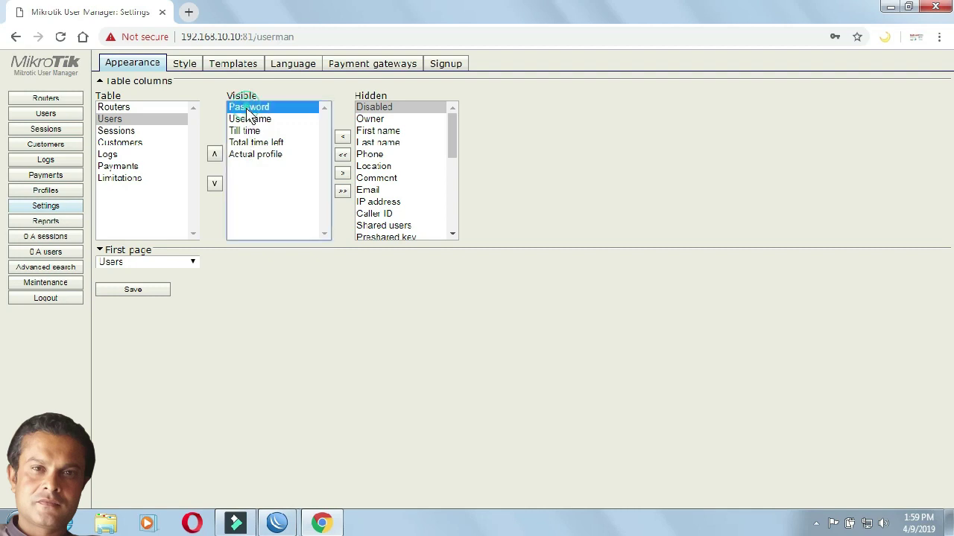
left_click(215, 184)
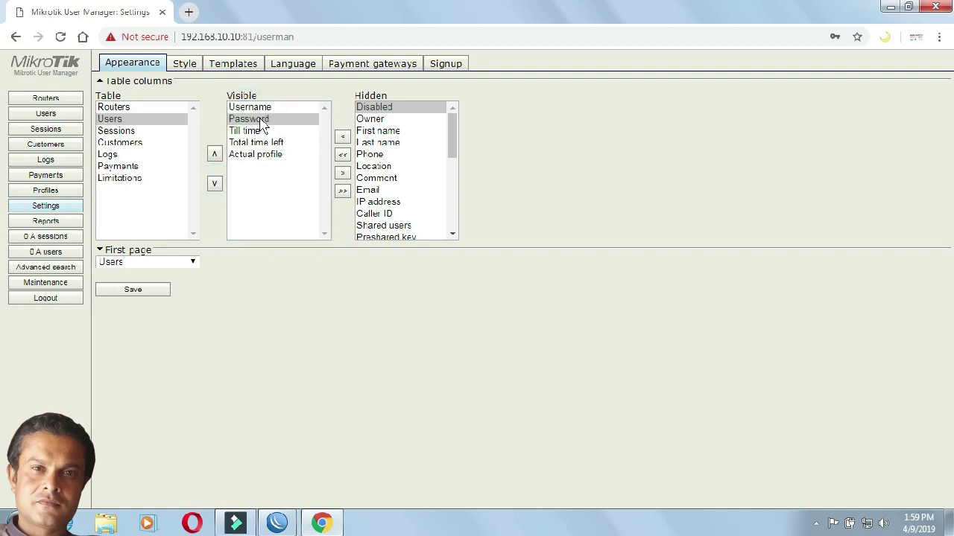
left_click_drag(450, 140, 453, 121)
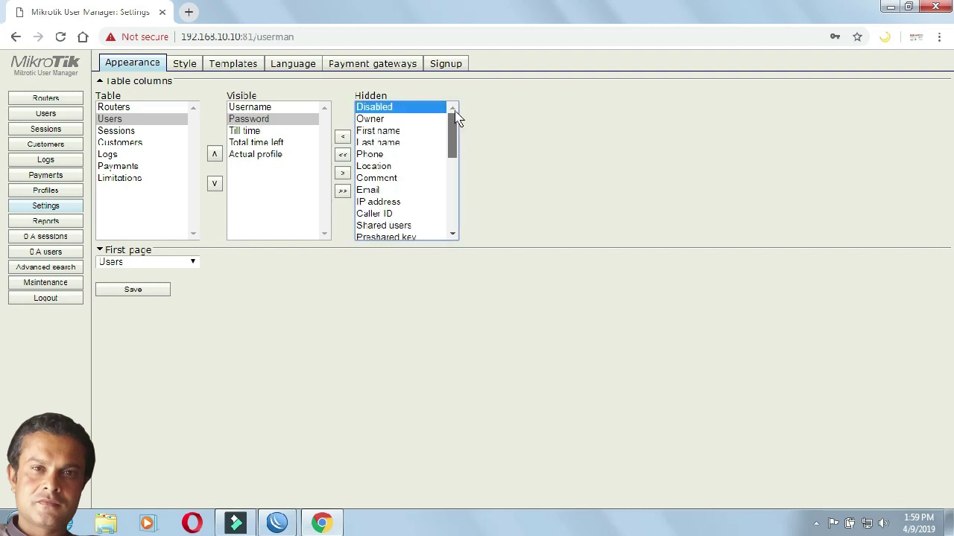
left_click(127, 293)
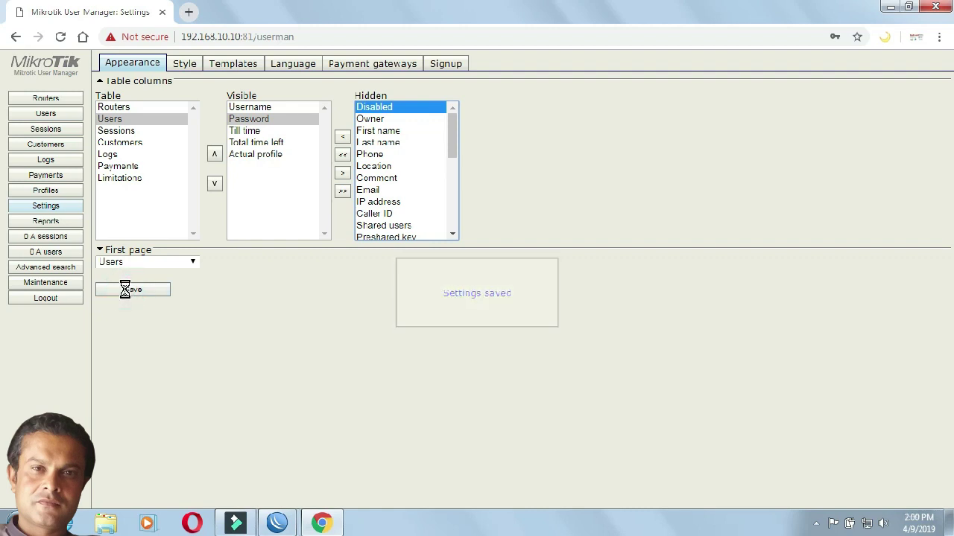
left_click(57, 113)
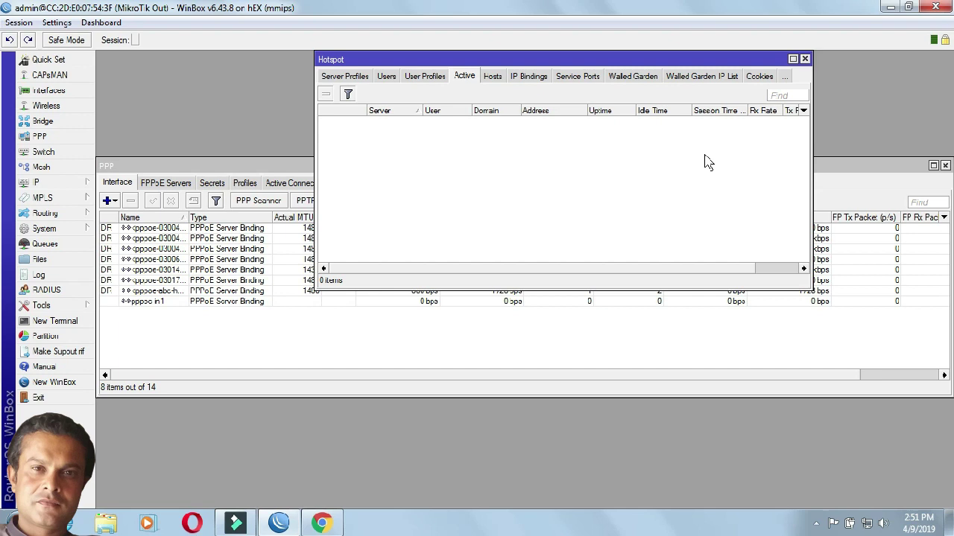
Step: Bring Chrome's 192.168.30.1 User Manager Users page to front and open a new tab
left_click(321, 524)
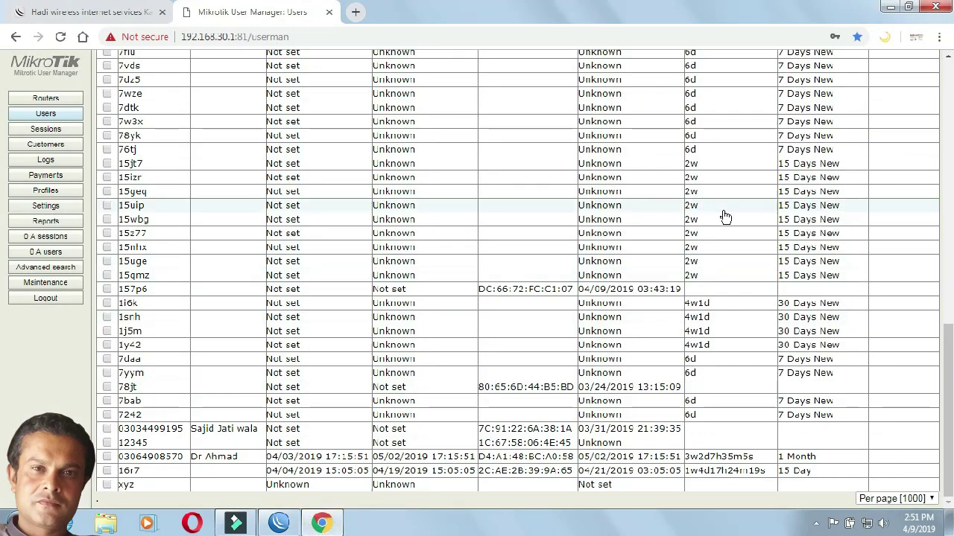
mouse_move(950, 388)
left_mouse_down()
mouse_move(950, 322)
mouse_move(947, 400)
left_mouse_up()
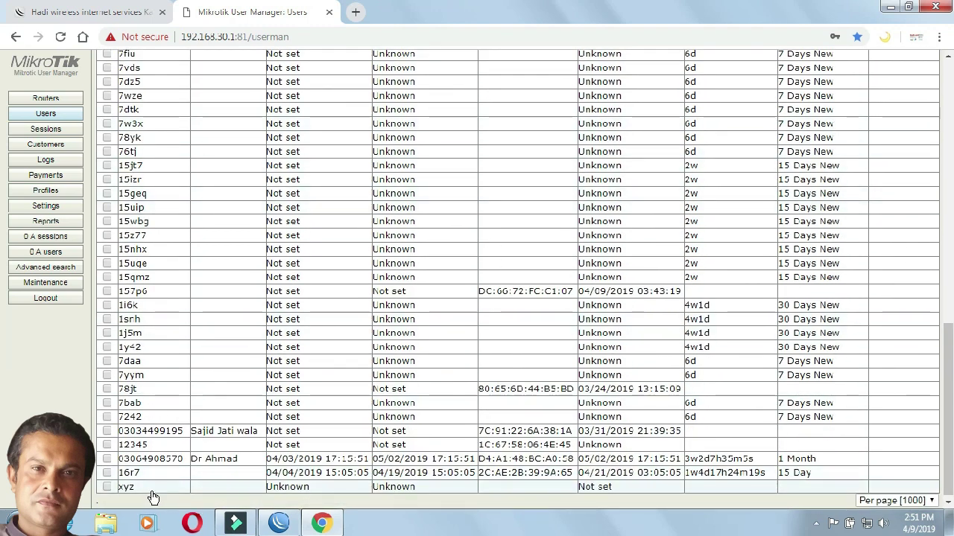
left_click(355, 12)
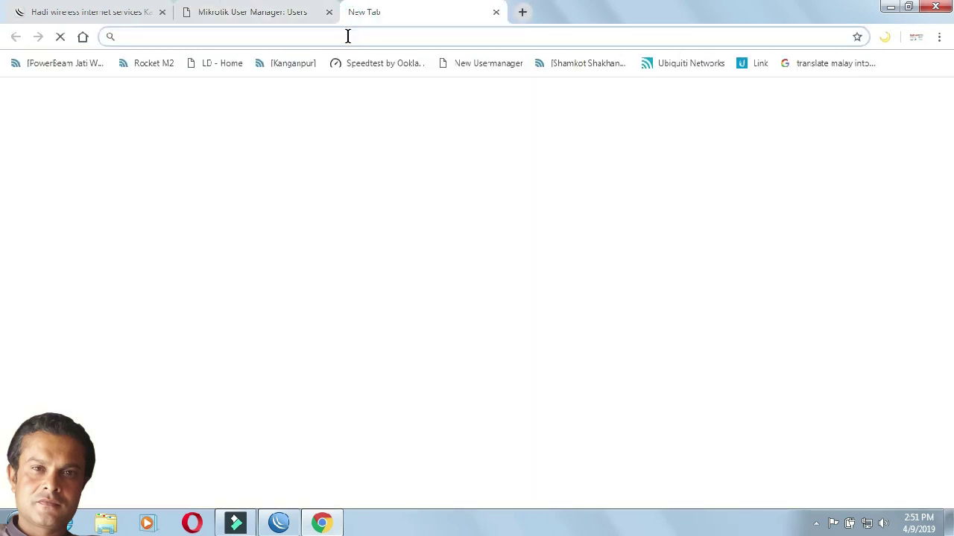
Step: Load the hadi.net hotspot login page in the new tab
type("hadi.net")
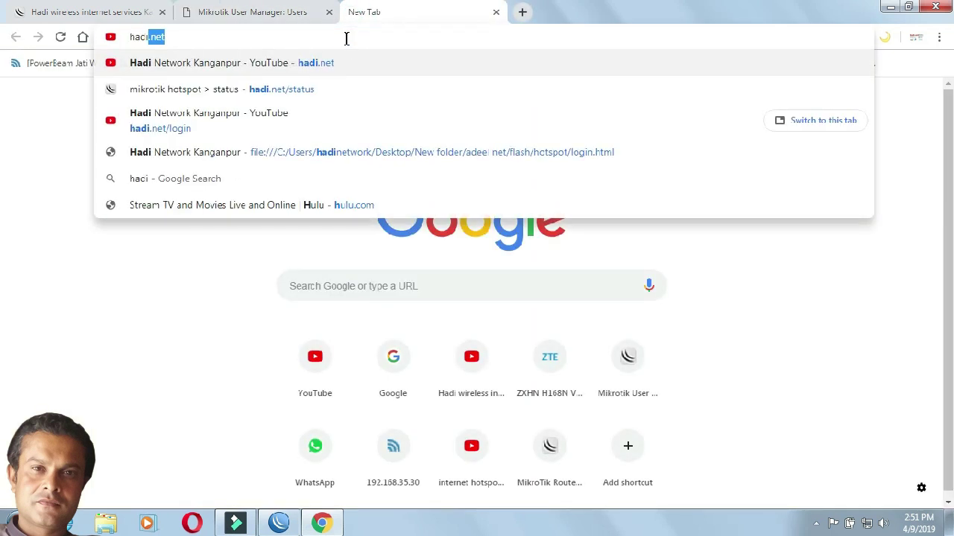
key("Return")
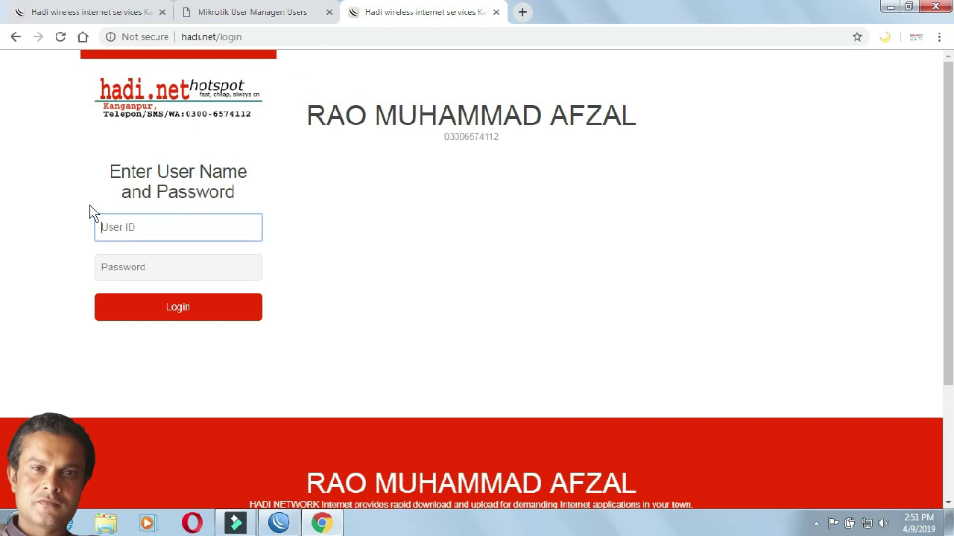
left_click(908, 7)
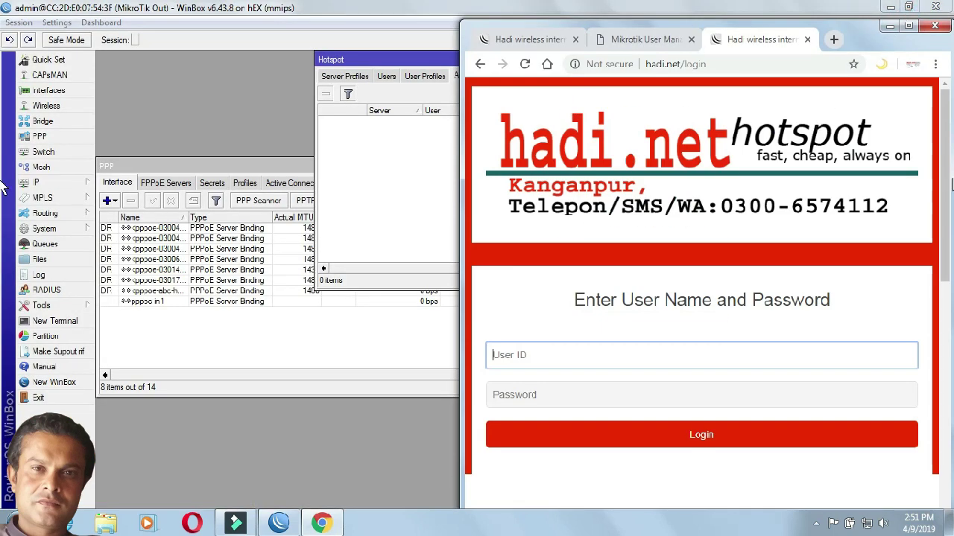
scroll(936, 183, "down", 3)
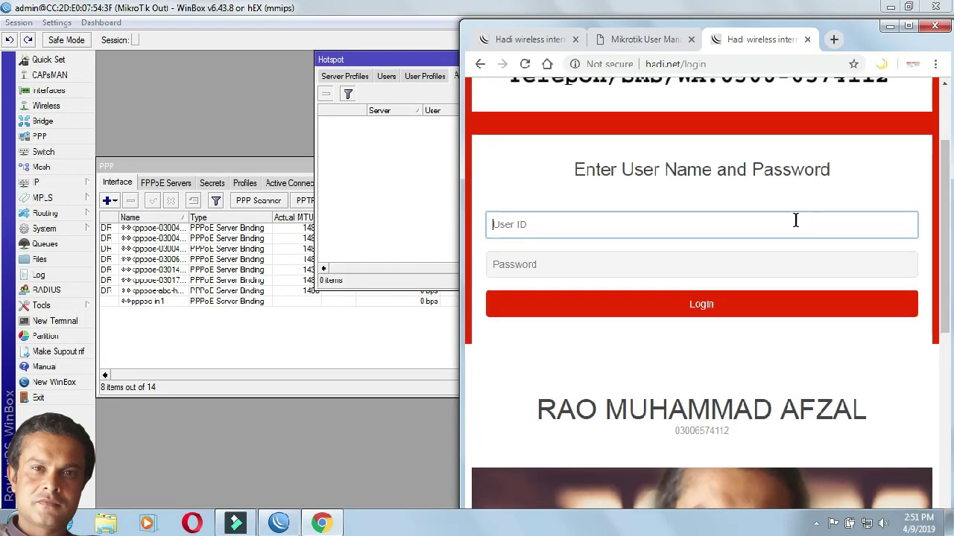
Step: Log in to the hotspot as xyz with its password, then switch back to WinBox
left_click(795, 221)
type("z")
key("BackSpace")
type("xyz")
key("Tab")
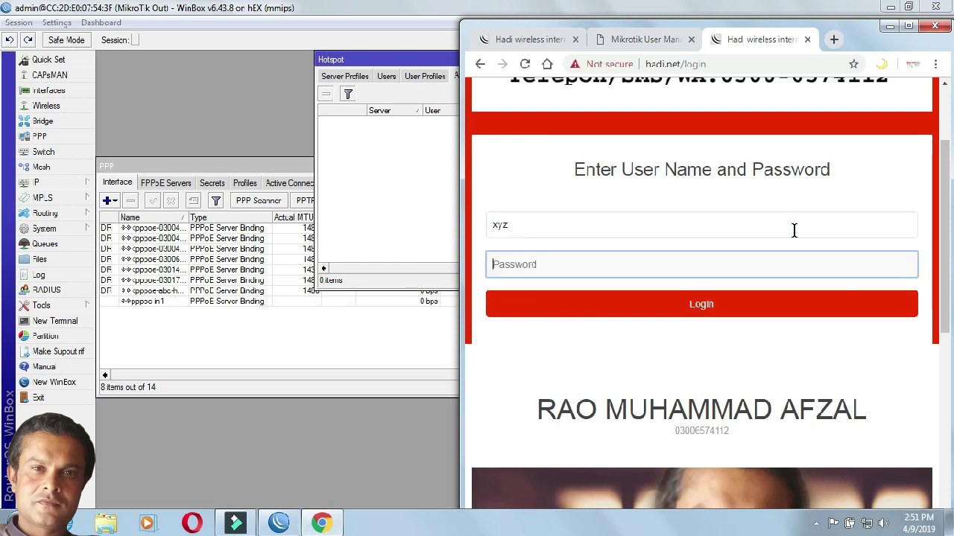
type("1")
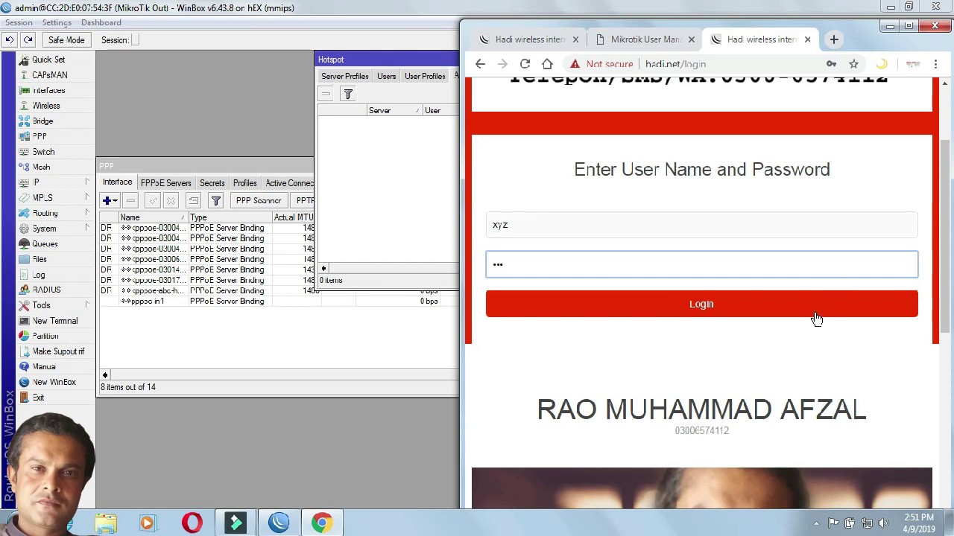
left_click(793, 318)
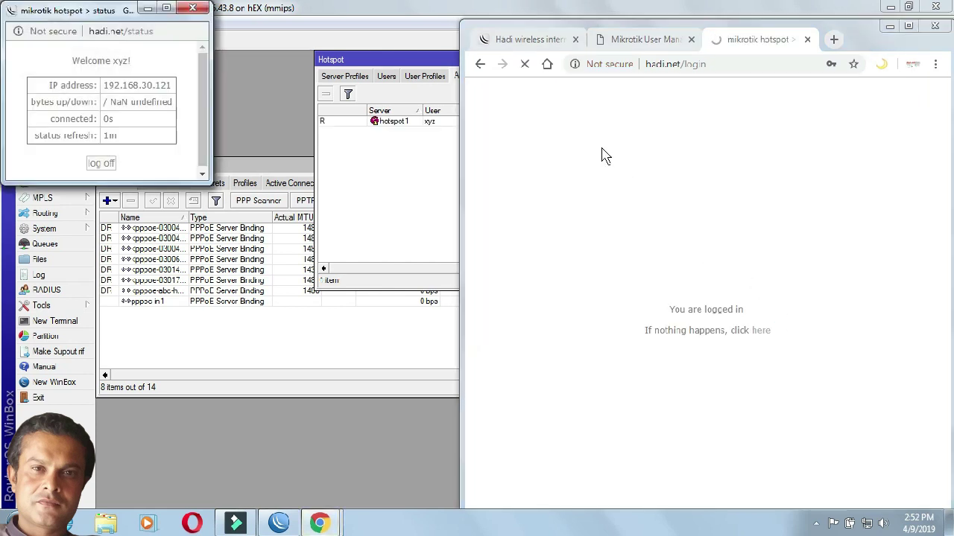
left_click(204, 7)
left_click(908, 26)
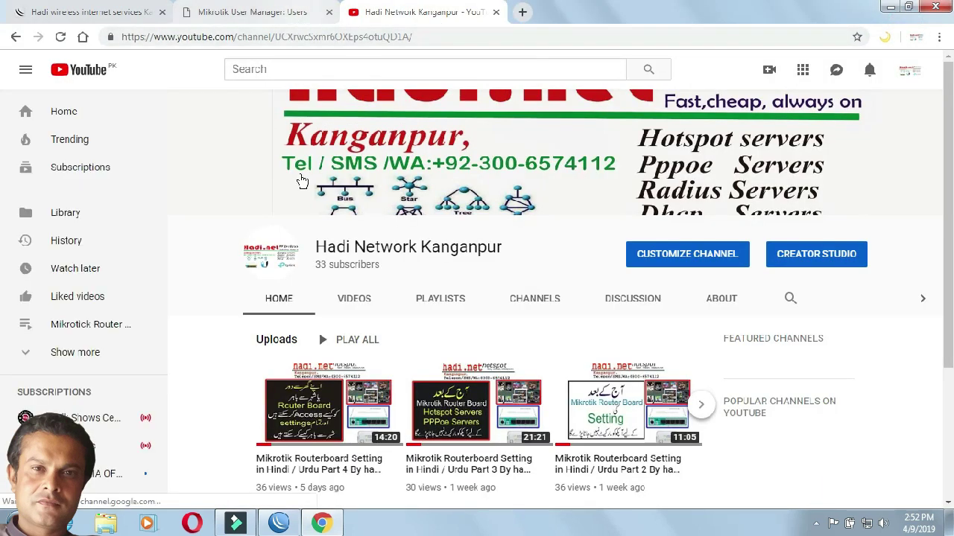
key("alt+Tab")
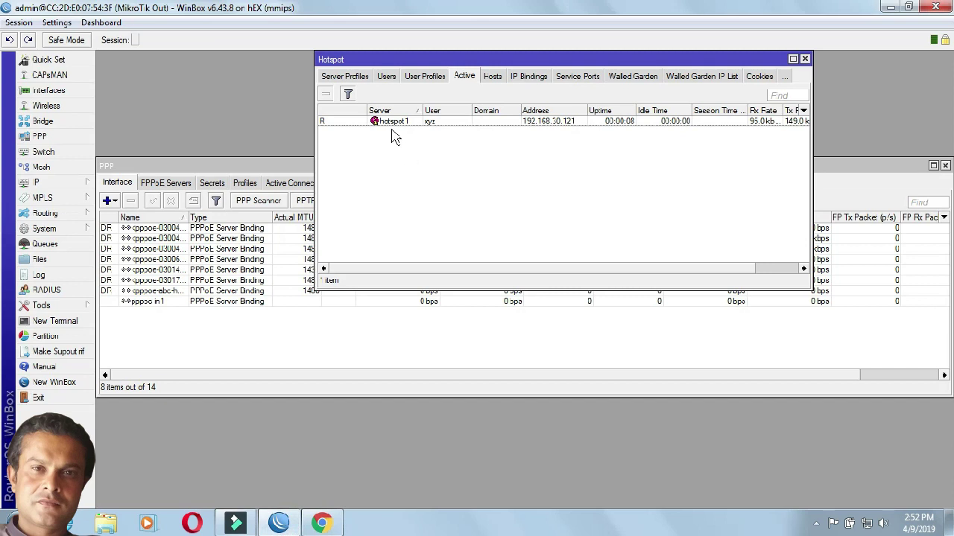
Step: Verify xyz's active hotspot1 session from 192.168.30.121 carries the RADIUS (R) flag
left_click(432, 123)
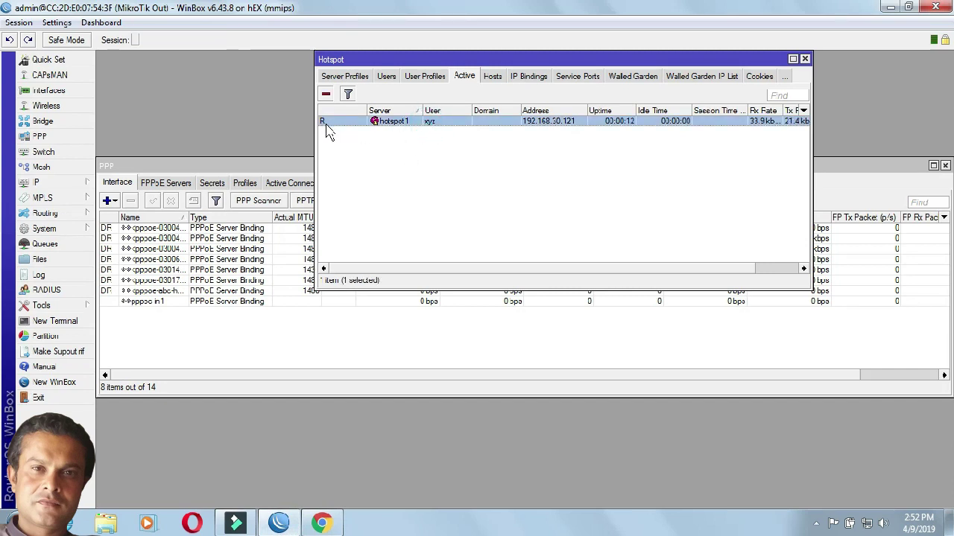
mouse_move(328, 131)
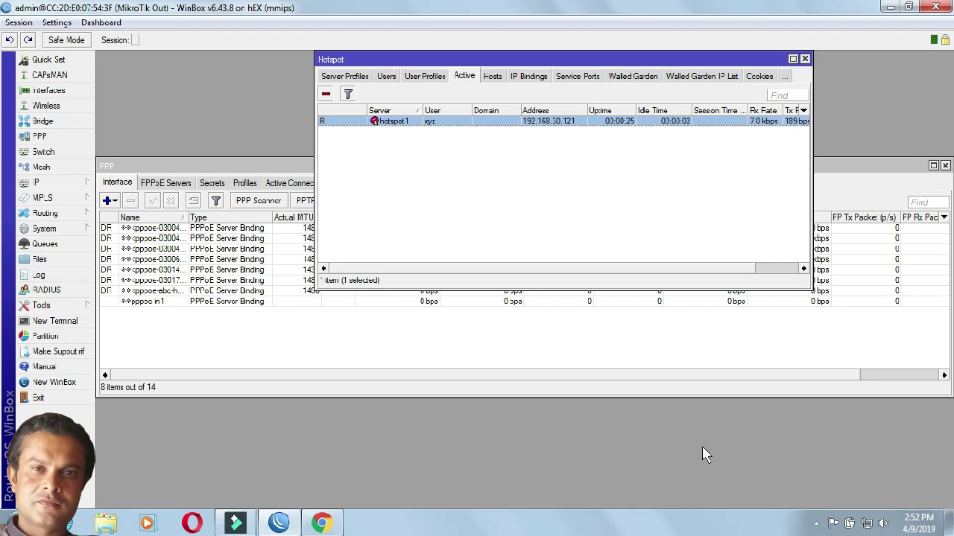
left_click(816, 524)
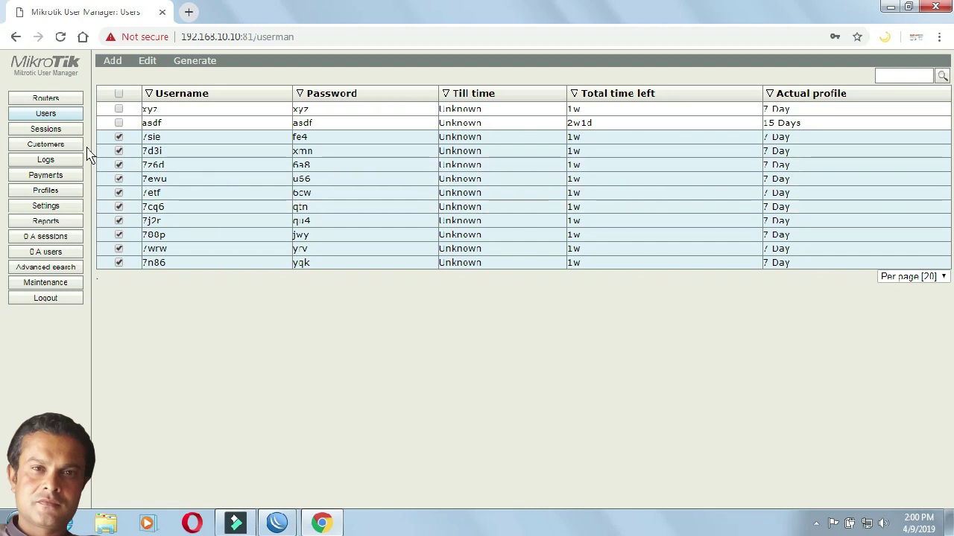
Step: Enter a new password for the admin customer in Customer details and close it
left_click(45, 146)
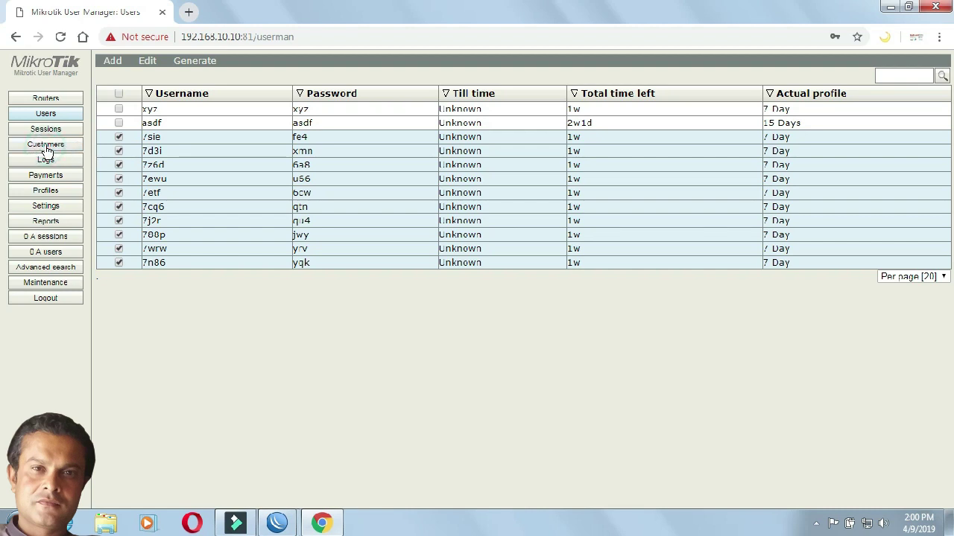
left_click(181, 116)
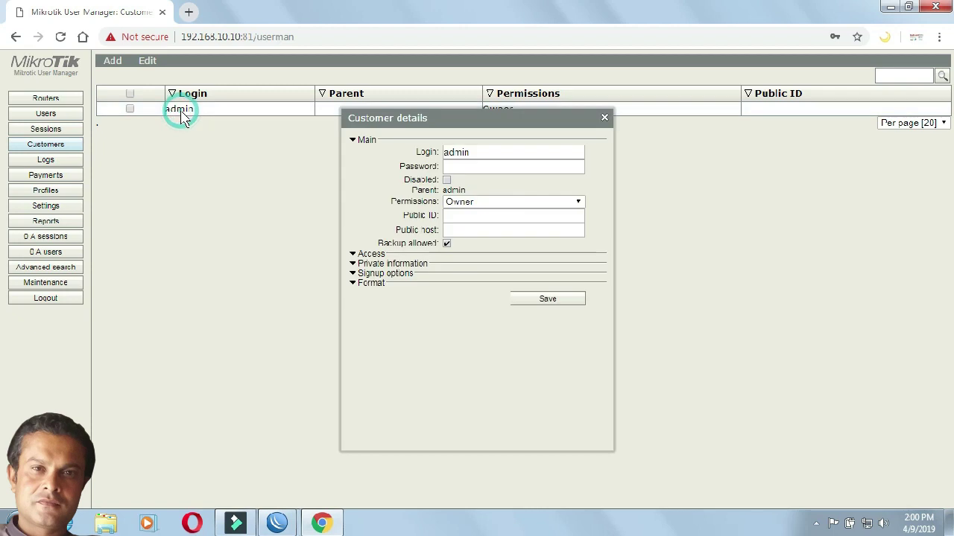
left_click(488, 170)
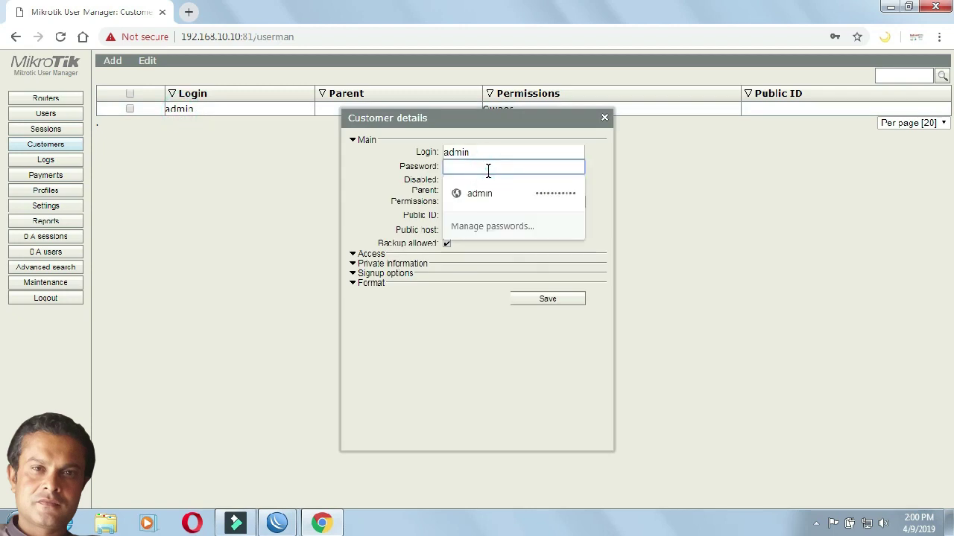
left_click(488, 167)
type("1")
key("BackSpace")
type("12345")
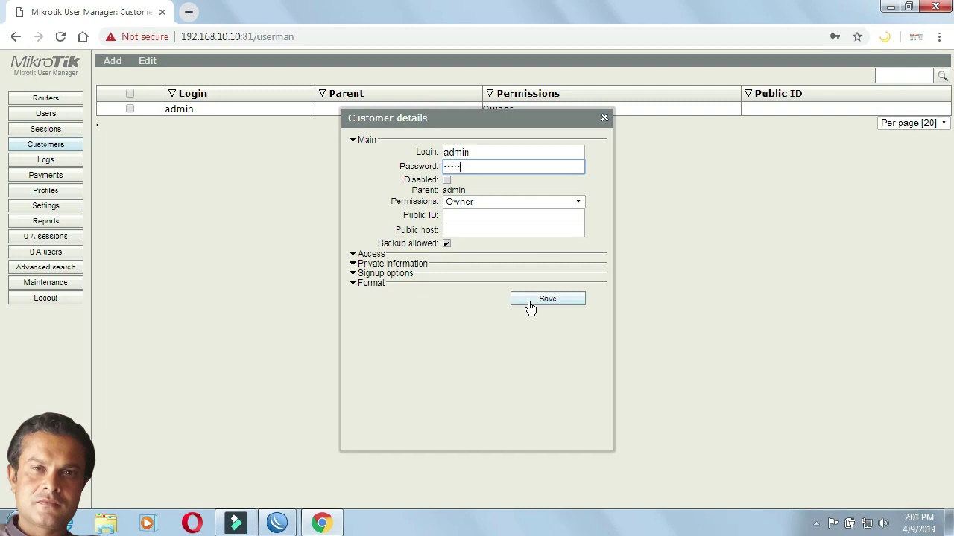
left_click(605, 119)
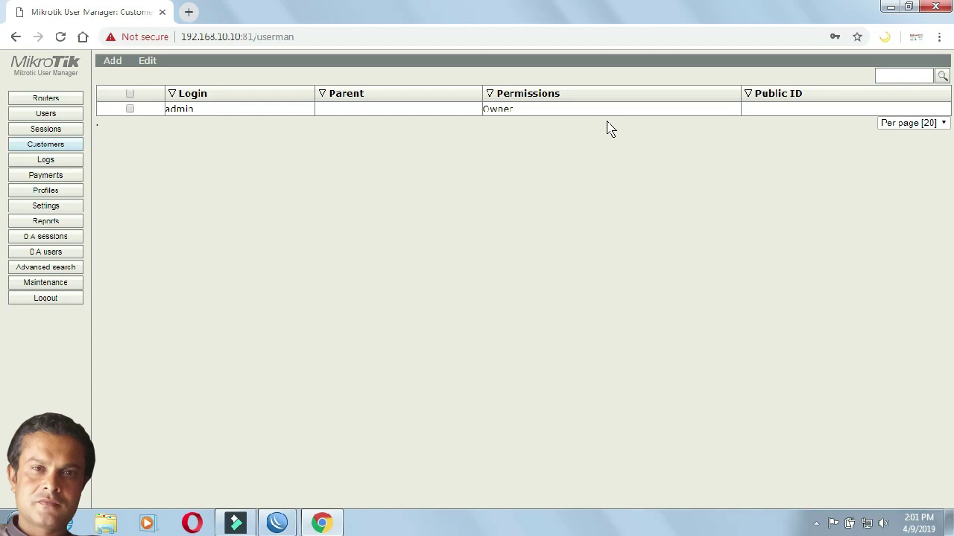
Step: Generate vouchers for all users, Break after 1, with Download as file enabled
left_click(75, 121)
left_click(120, 94)
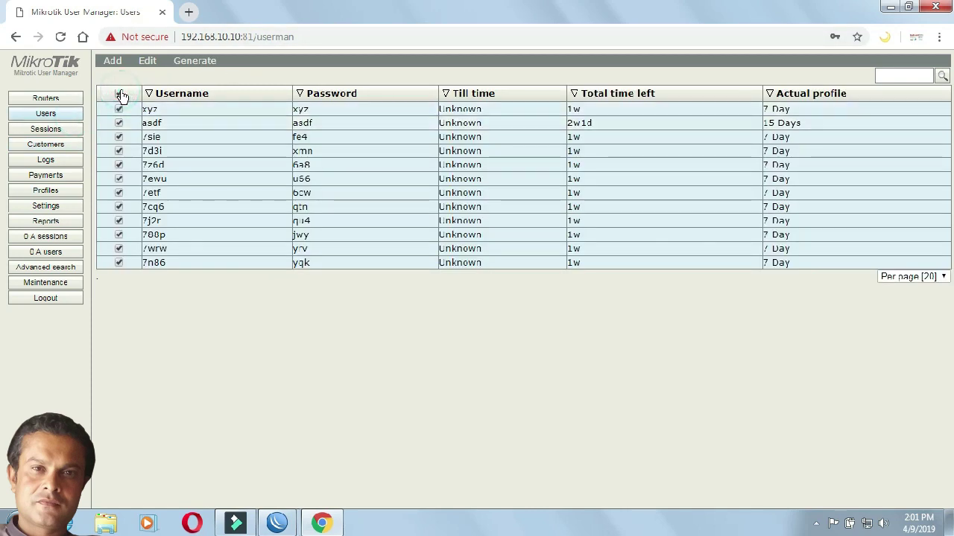
left_click(205, 64)
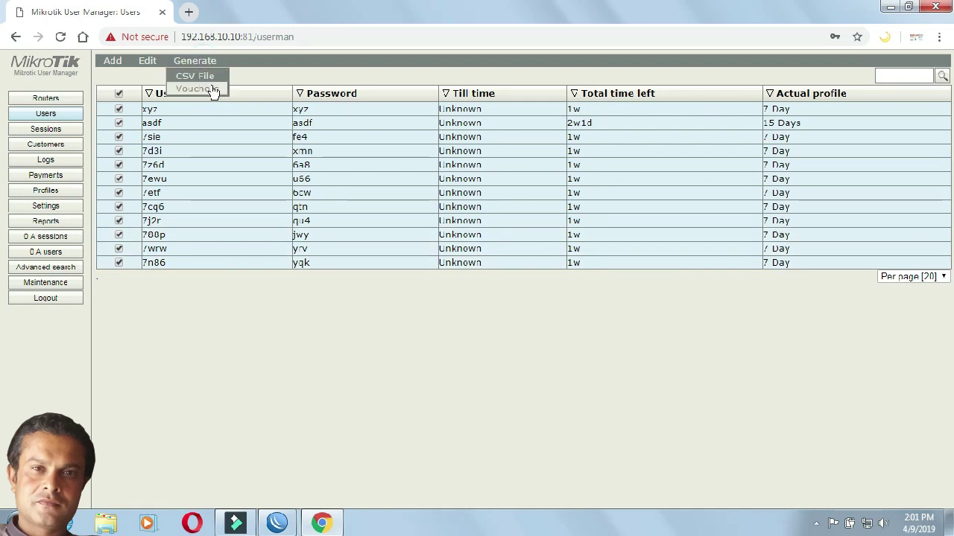
left_click(195, 88)
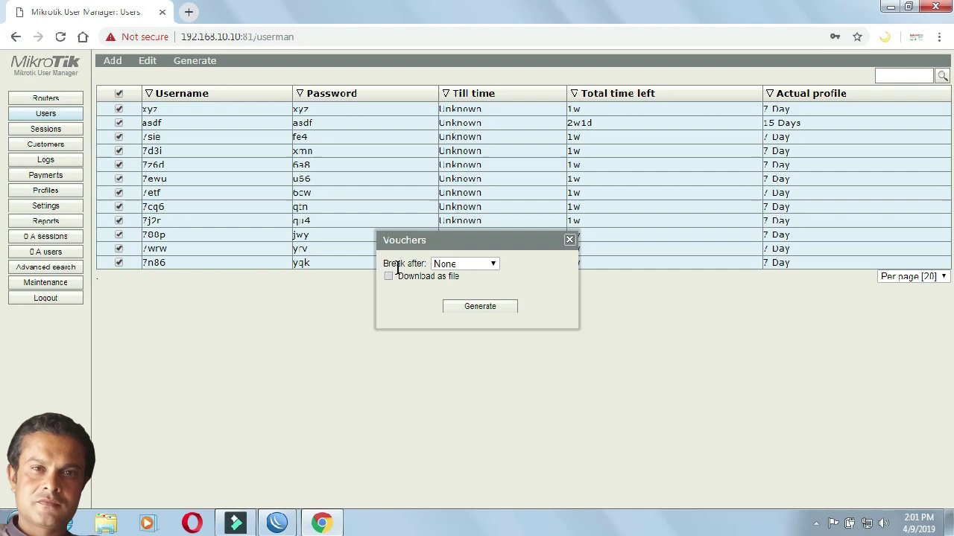
left_click(482, 264)
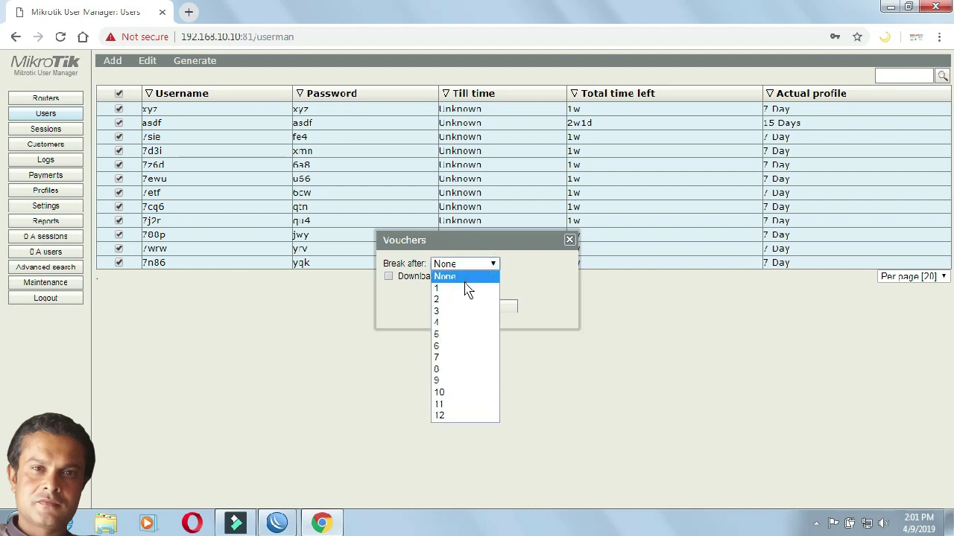
left_click(464, 289)
left_click(388, 278)
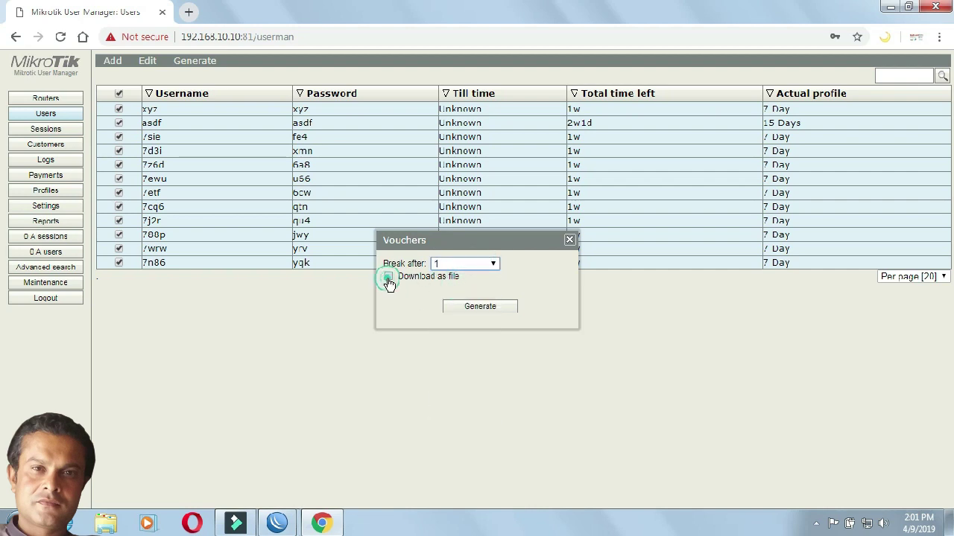
left_click(449, 307)
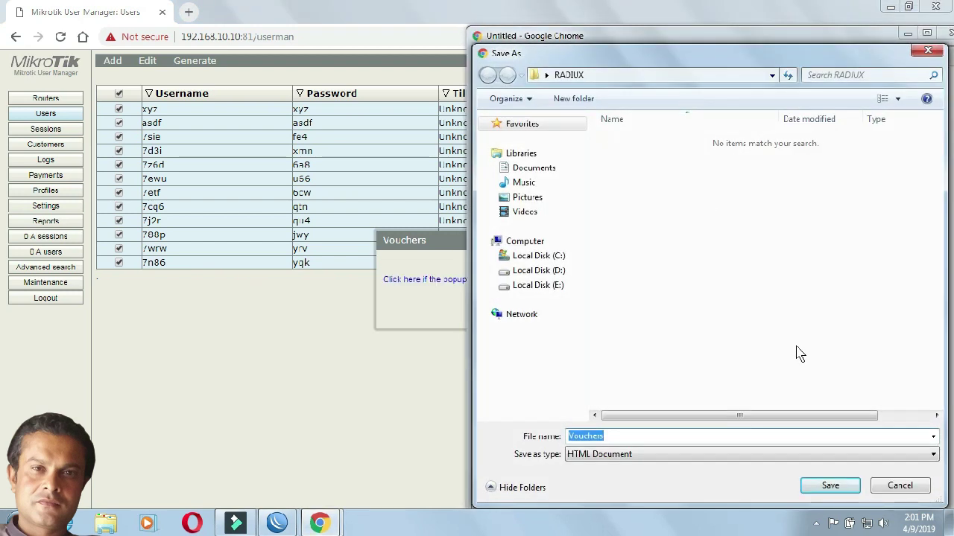
Step: Save Vouchers.html, open it to check the xyz voucher's password, then close it
left_click(829, 486)
left_click_drag(752, 48, 657, 16)
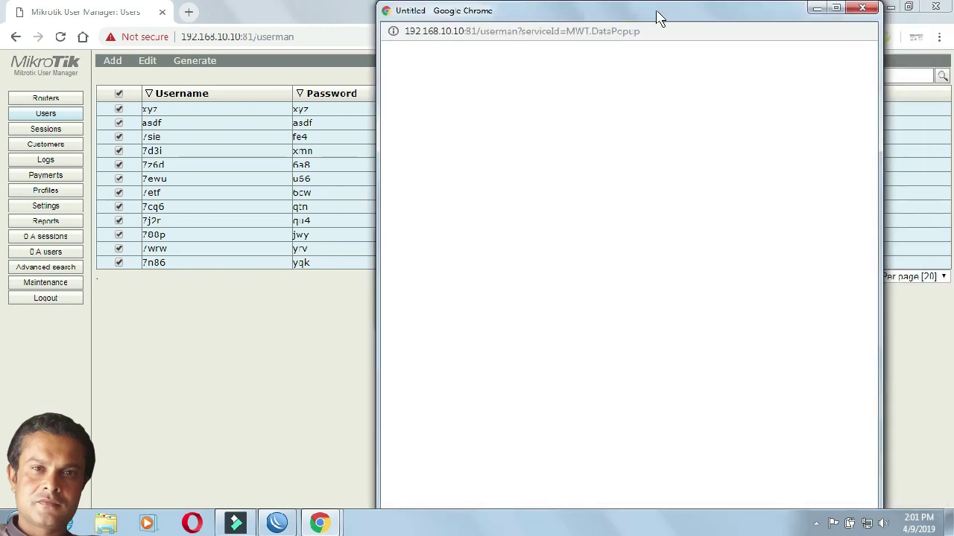
double_click(657, 16)
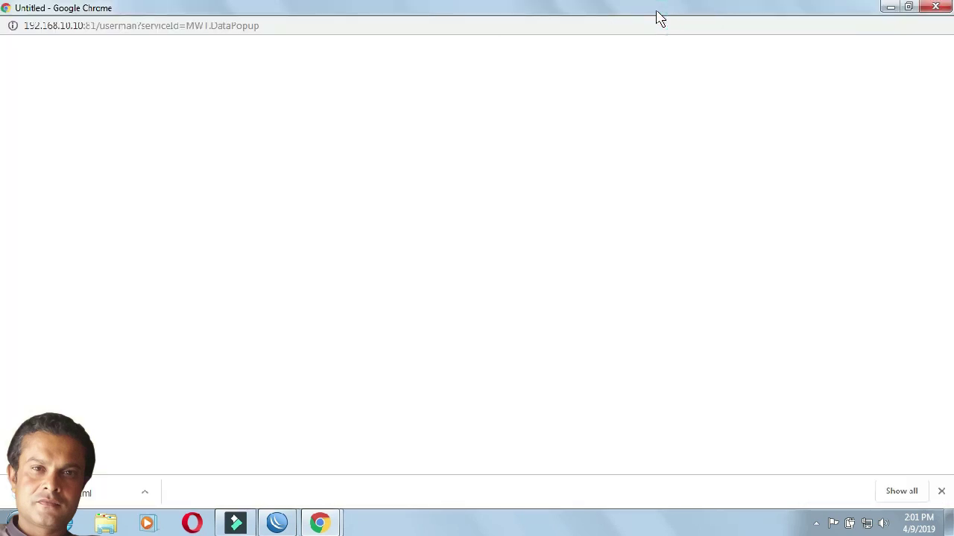
left_click(147, 503)
left_click(168, 387)
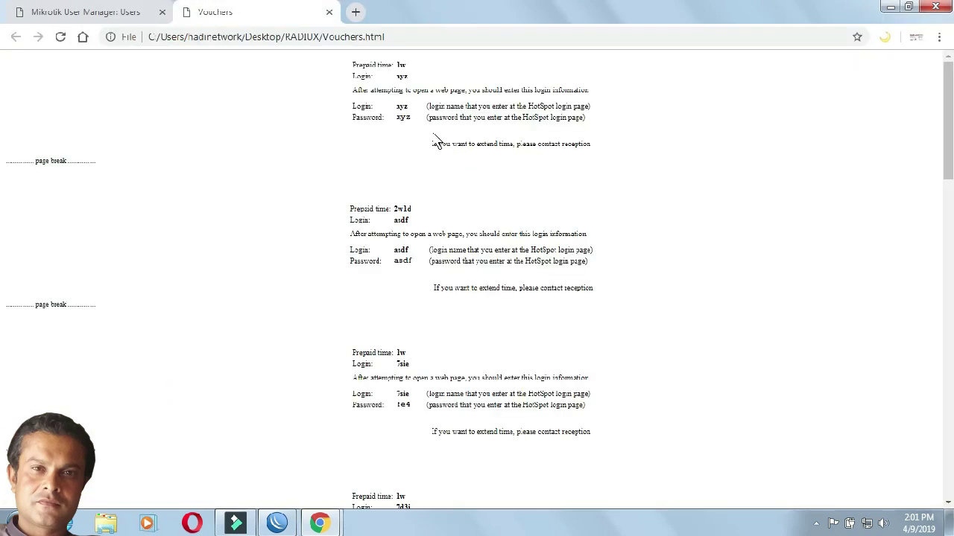
double_click(403, 117)
left_click(405, 117)
left_click_drag(405, 117, 396, 118)
left_click(329, 12)
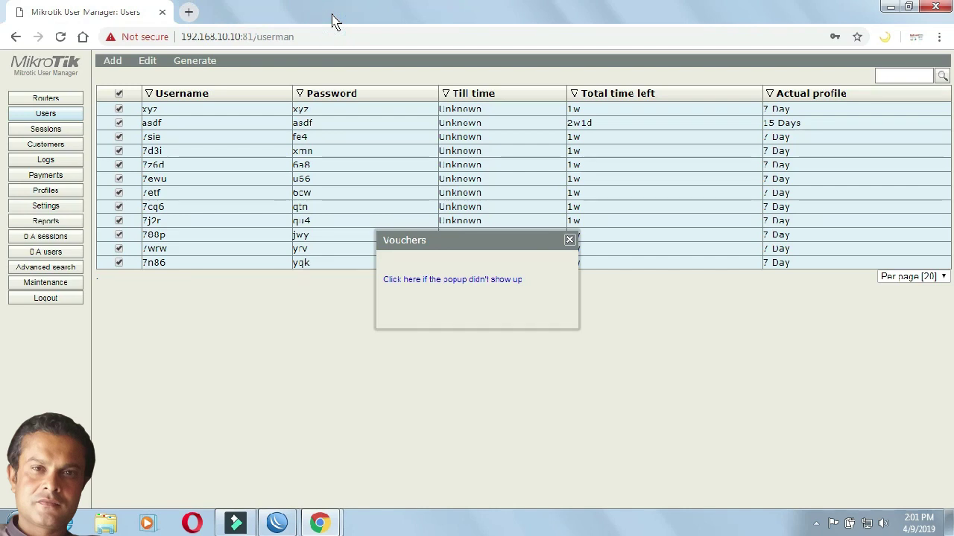
left_click(569, 240)
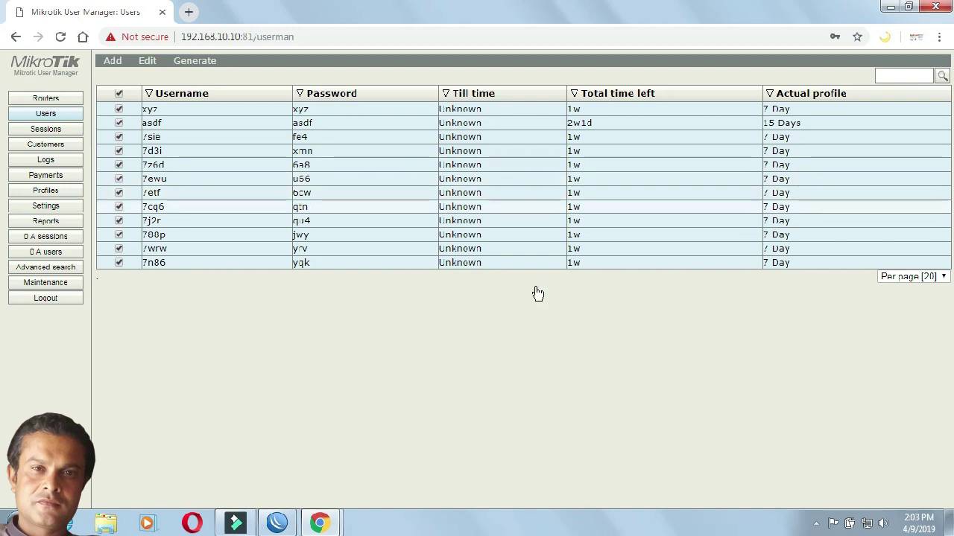
left_click(815, 523)
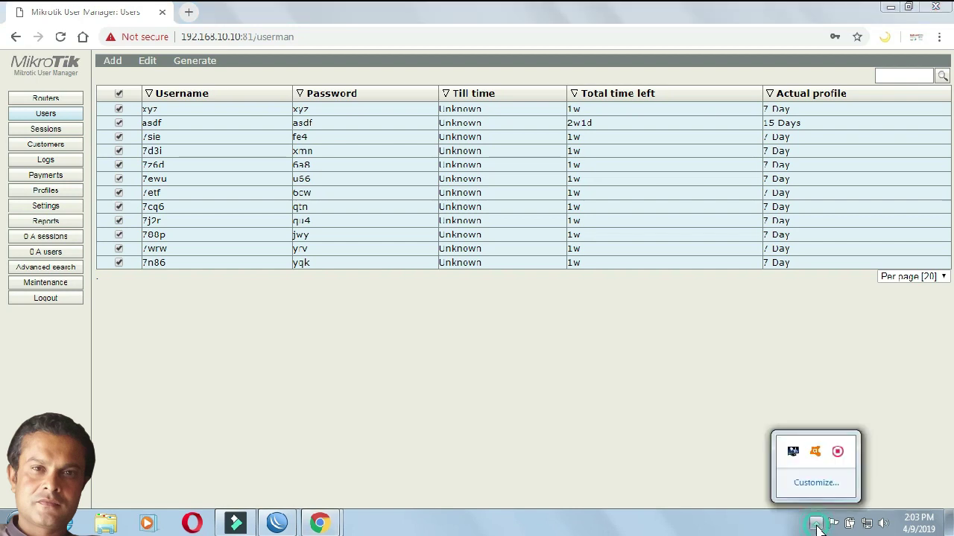